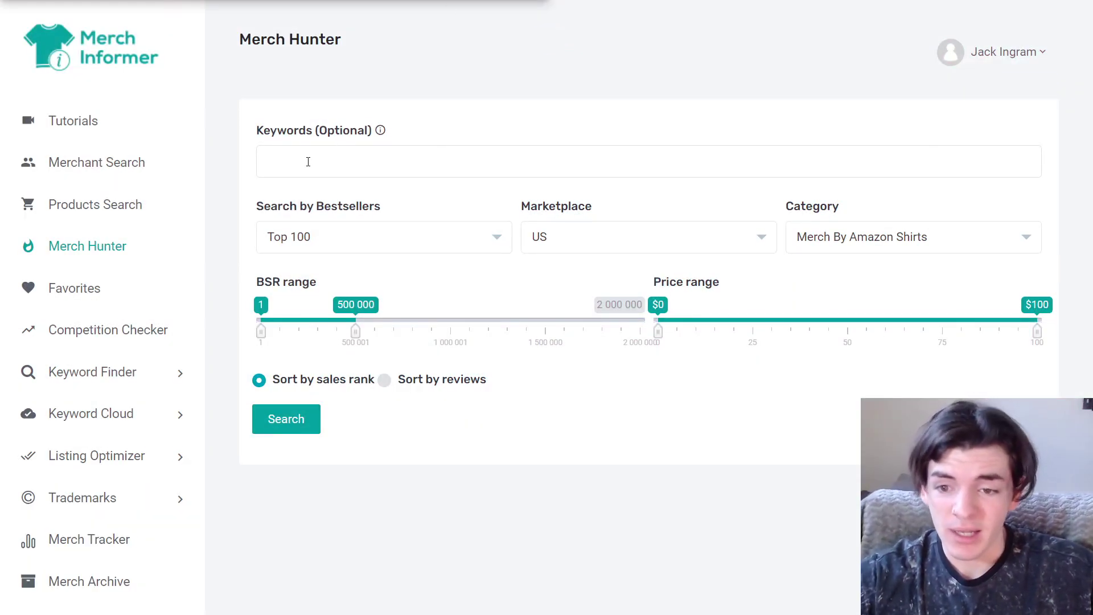
- Search the Top 500 bestsellers with a BSR range of 49,551 to 387,388
{"action": "left_click", "coordinate": [336, 242]}
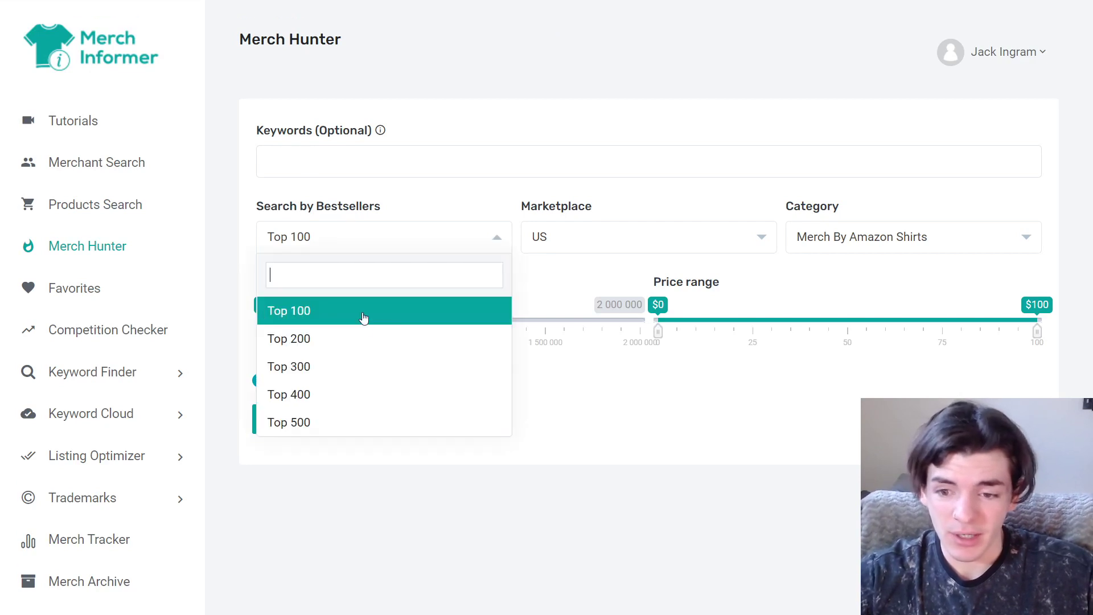
{"action": "left_click", "coordinate": [318, 415]}
{"action": "left_click_drag", "start_coordinate": [261, 332], "coordinate": [270, 335]}
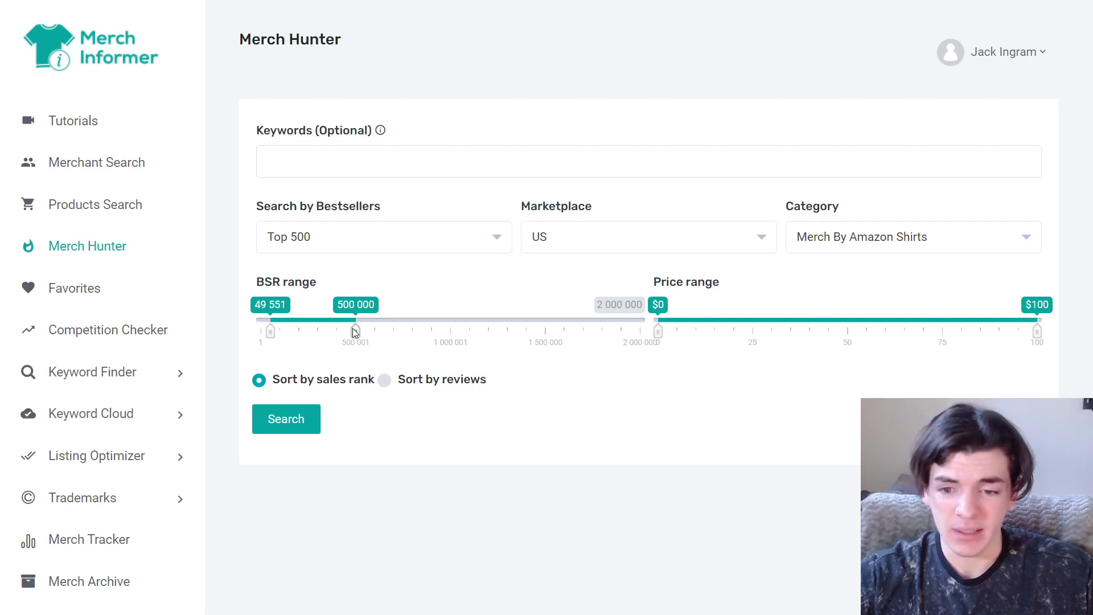
{"action": "left_click_drag", "start_coordinate": [355, 331], "coordinate": [337, 338]}
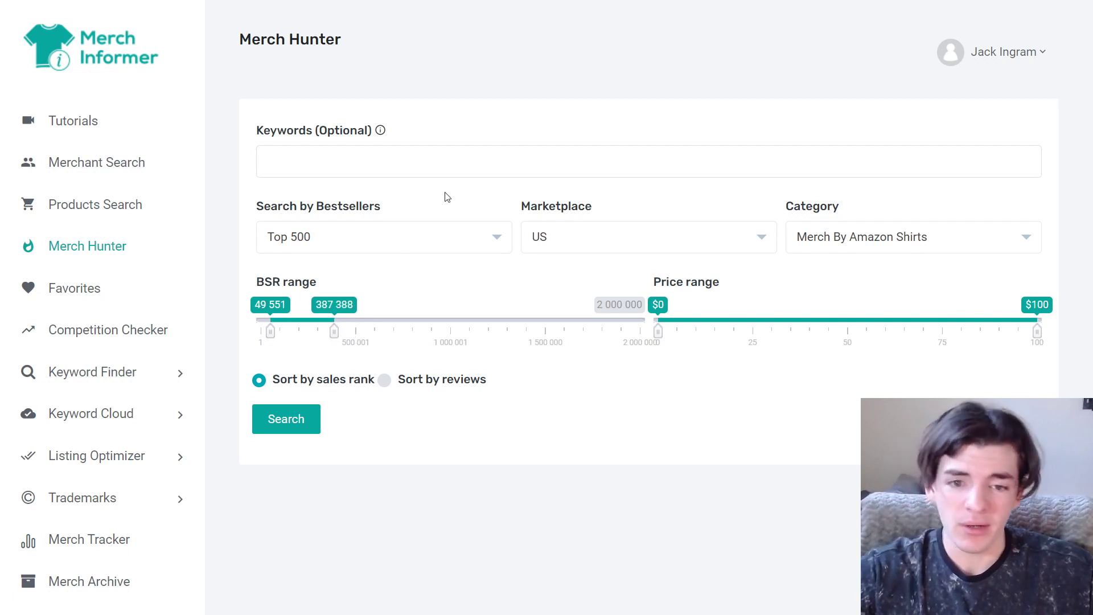
{"action": "left_click", "coordinate": [281, 420]}
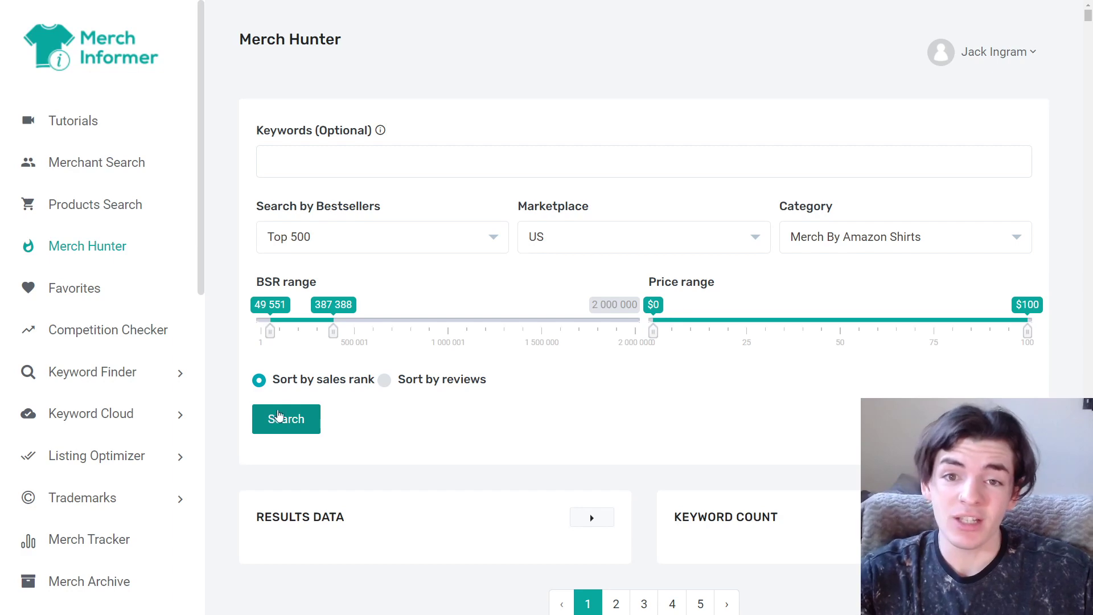
- Scroll down through the Merch Hunter bestseller result cards
{"action": "scroll", "coordinate": [451, 391], "scroll_direction": "down", "scroll_amount": 7}
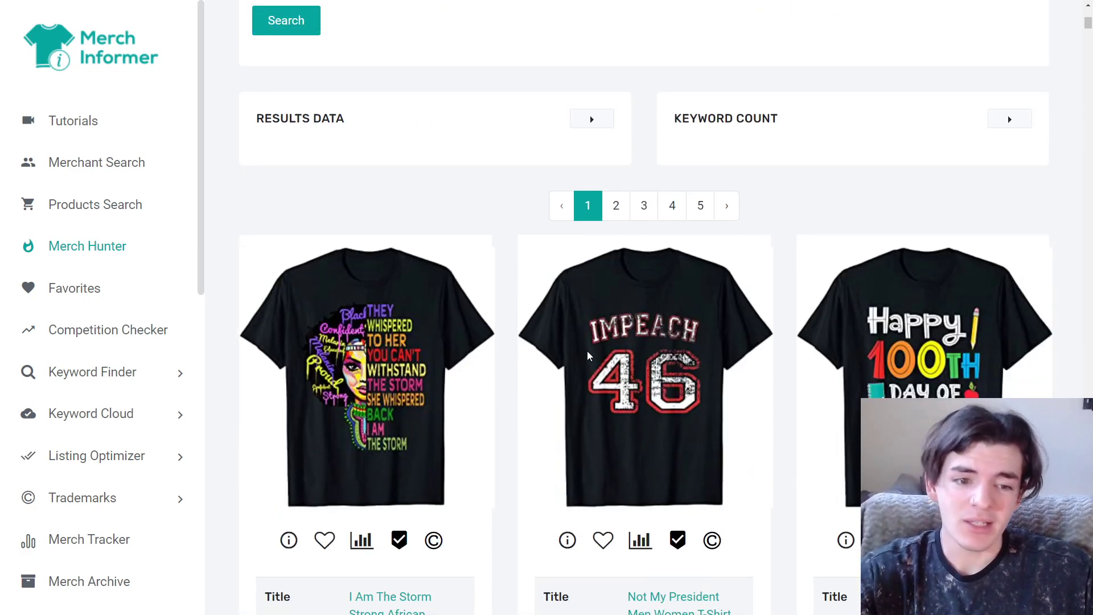
{"action": "scroll", "coordinate": [637, 357], "scroll_direction": "down", "scroll_amount": 2}
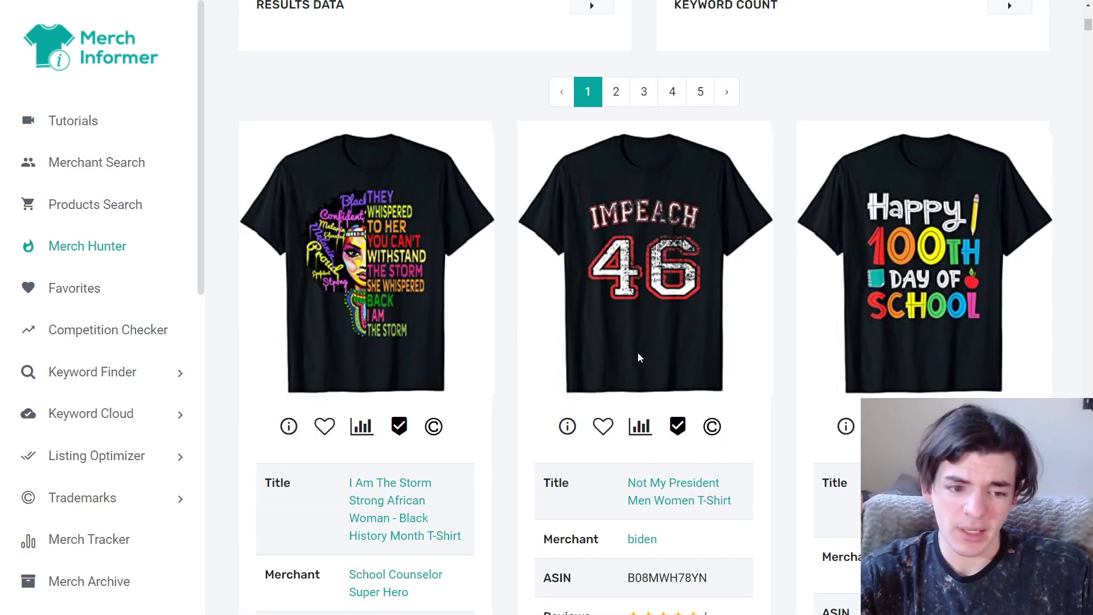
{"action": "scroll", "coordinate": [905, 221], "scroll_direction": "down", "scroll_amount": 1}
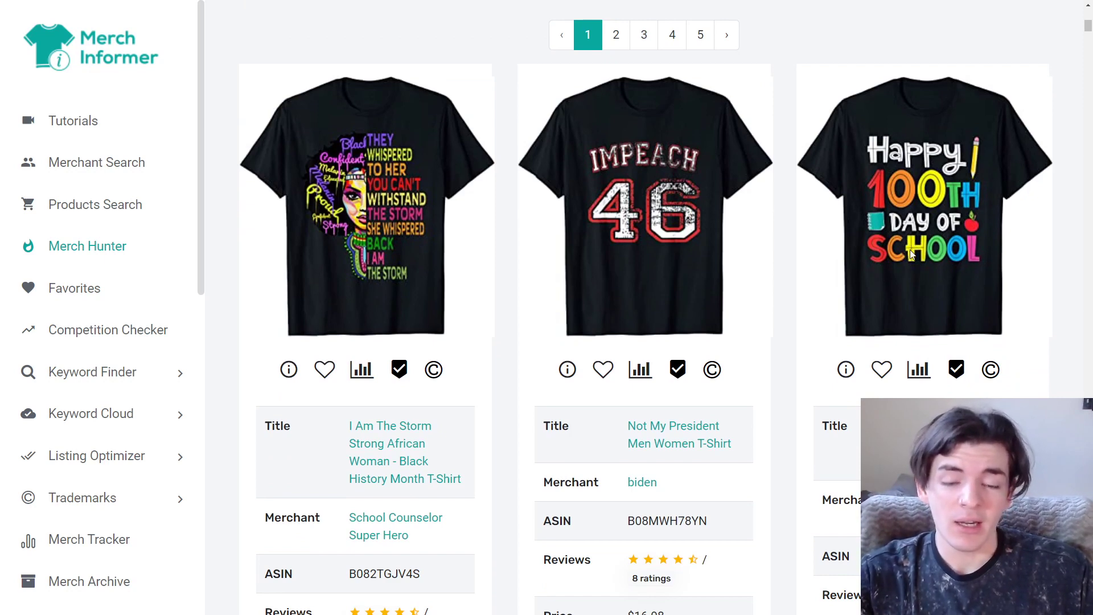
{"action": "scroll", "coordinate": [890, 254], "scroll_direction": "down", "scroll_amount": 8}
{"action": "scroll", "coordinate": [888, 259], "scroll_direction": "down", "scroll_amount": 7}
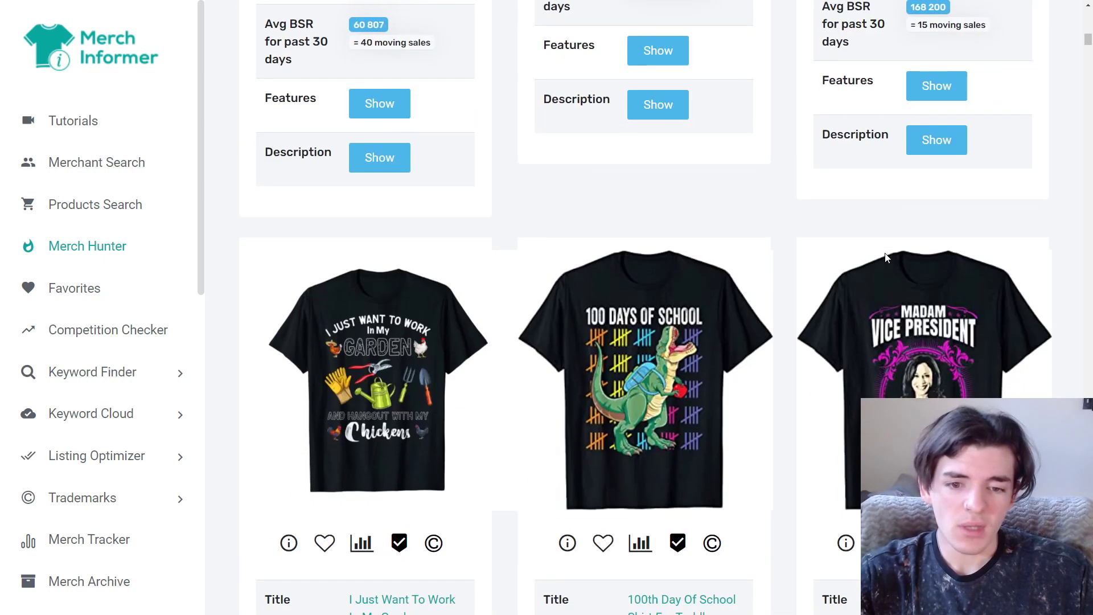
{"action": "scroll", "coordinate": [731, 273], "scroll_direction": "down", "scroll_amount": 2}
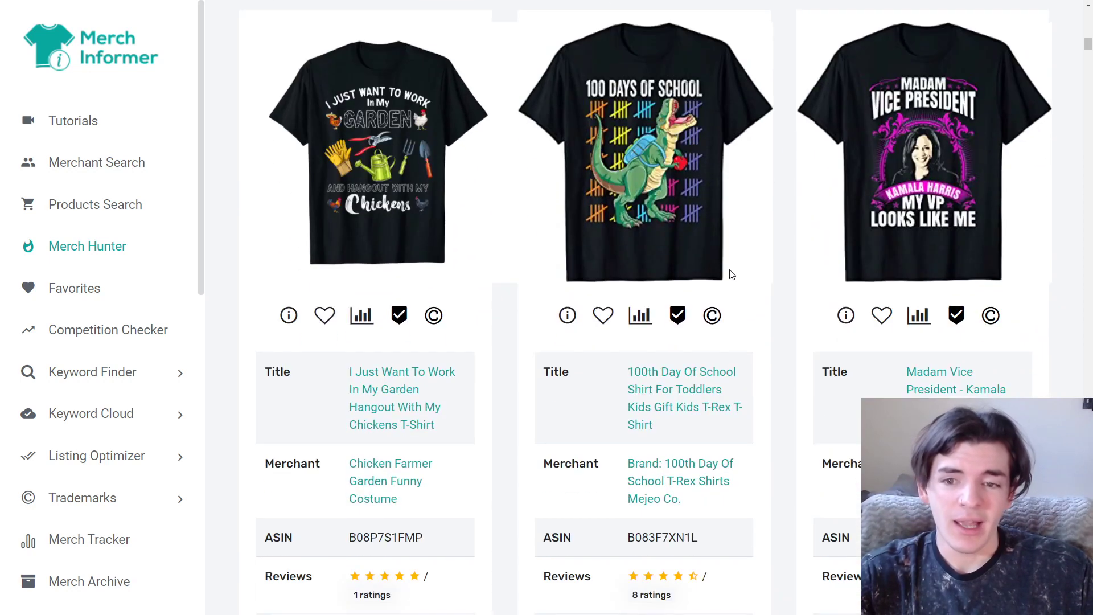
{"action": "scroll", "coordinate": [652, 272], "scroll_direction": "down", "scroll_amount": 8}
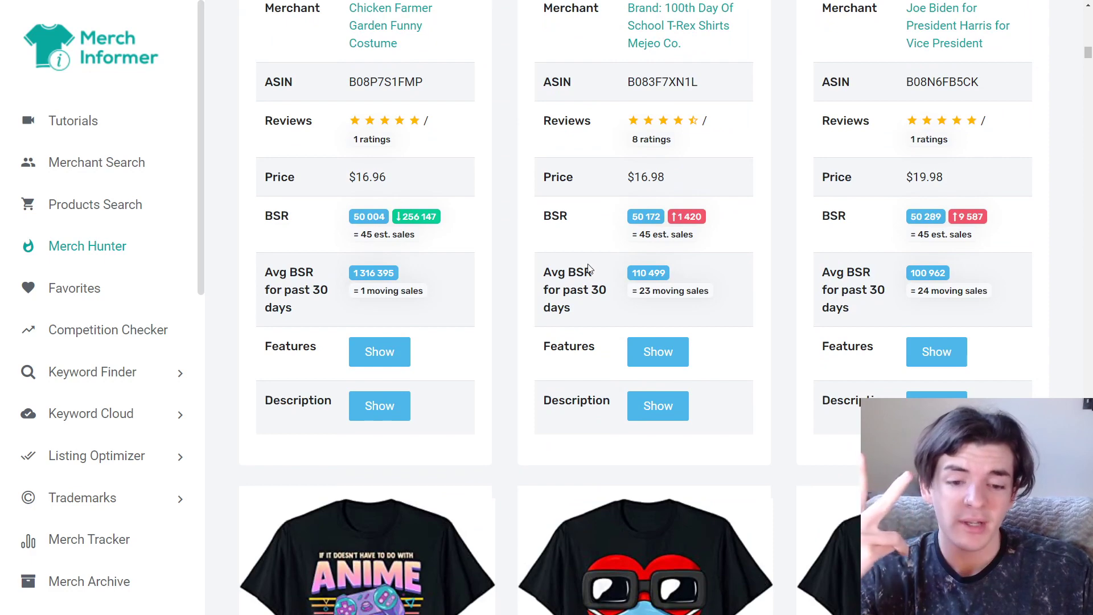
{"action": "scroll", "coordinate": [589, 269], "scroll_direction": "down", "scroll_amount": 1}
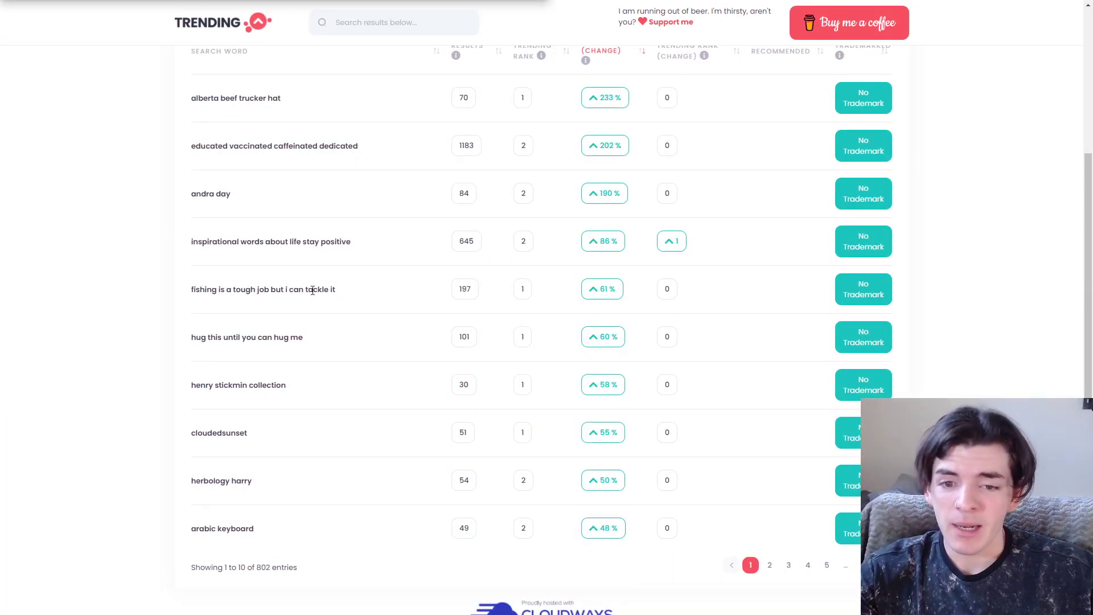
- Highlight the trending phrase 'fishing is a tough job but i can tackle it'
{"action": "mouse_move", "coordinate": [340, 292]}
{"action": "left_mouse_down"}
{"action": "mouse_move", "coordinate": [193, 289]}
{"action": "mouse_move", "coordinate": [361, 288]}
{"action": "left_mouse_up"}
{"action": "left_click", "coordinate": [360, 288]}
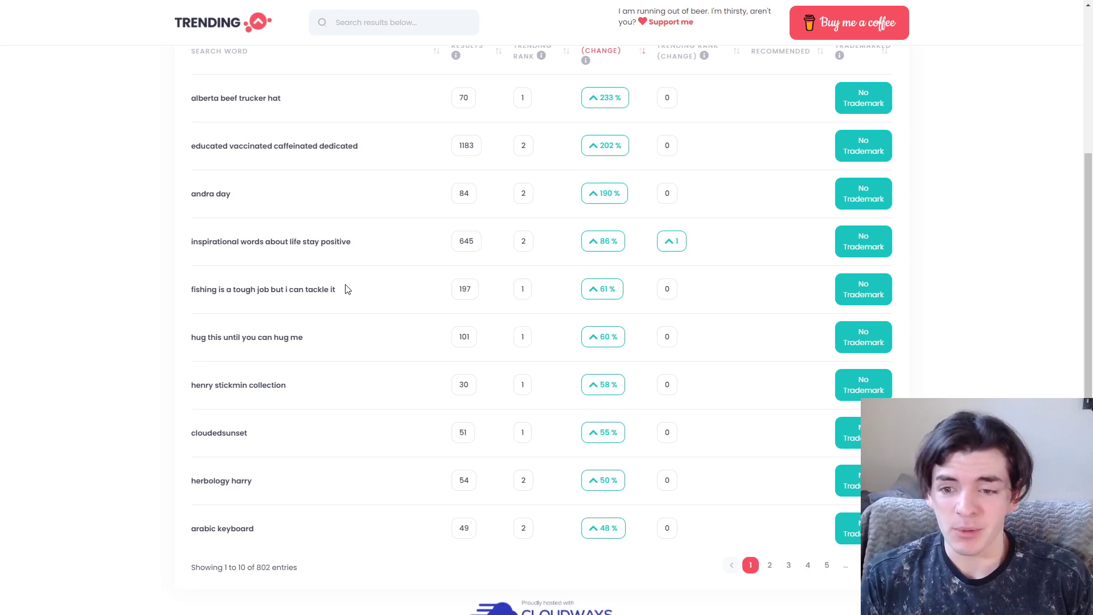
{"action": "left_click_drag", "start_coordinate": [346, 290], "coordinate": [194, 291]}
{"action": "left_click", "coordinate": [202, 299]}
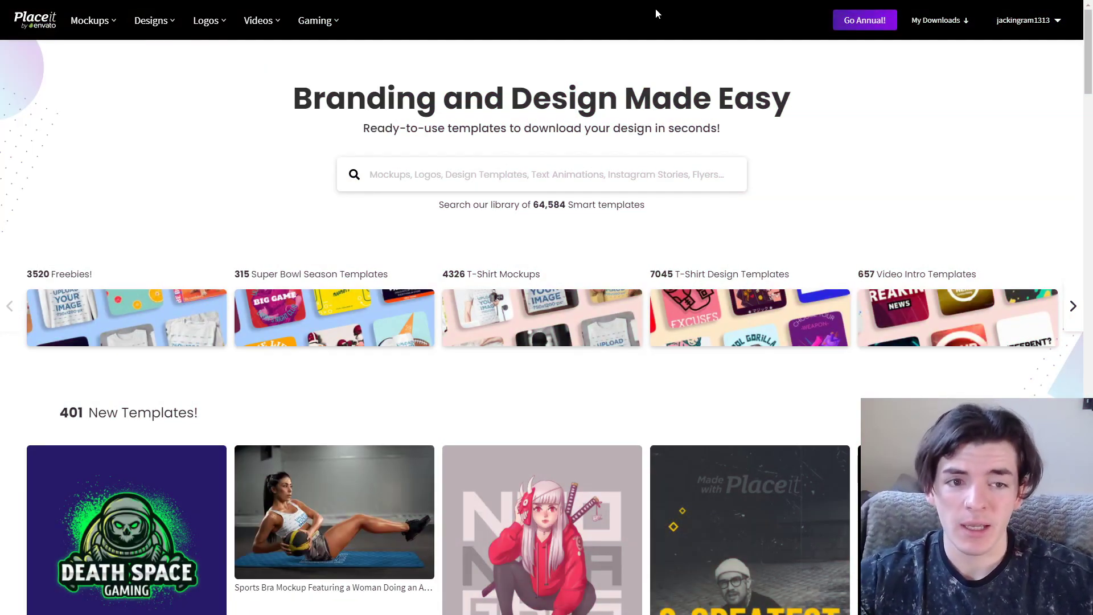
- Search Placeit templates for 'fishing' and scroll the results grid
{"action": "left_click", "coordinate": [535, 173]}
{"action": "type", "text": "fishing"}
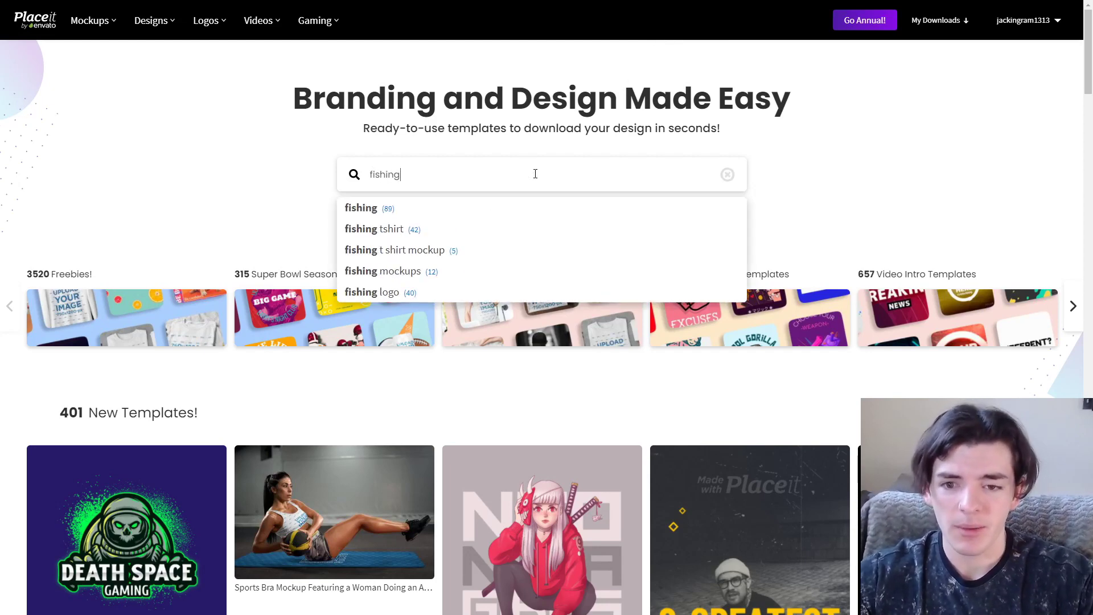
{"action": "key", "text": "Return"}
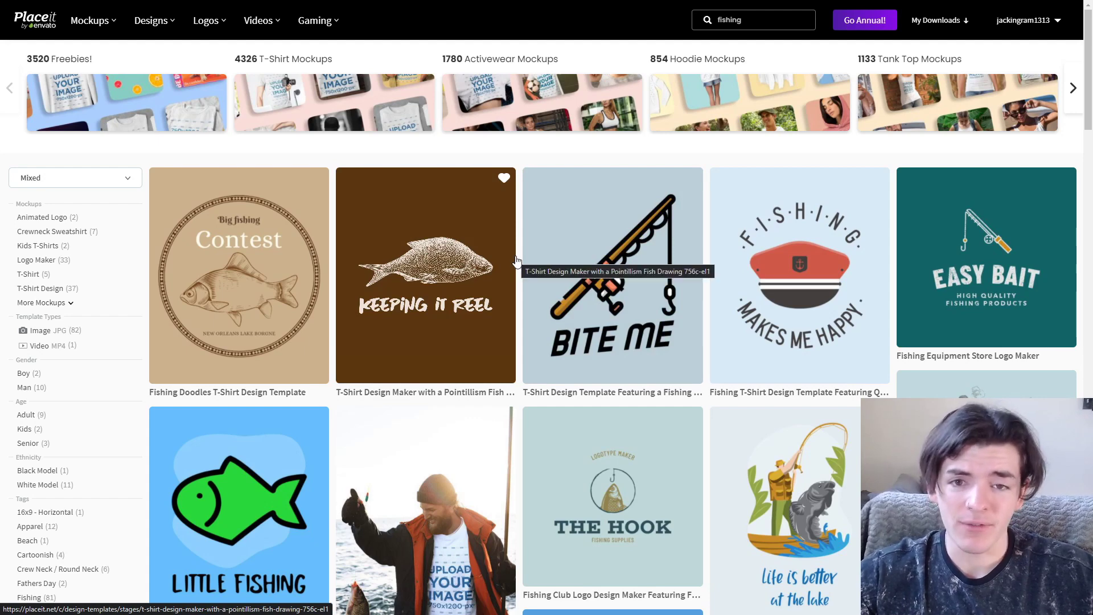
{"action": "scroll", "coordinate": [547, 269], "scroll_direction": "down", "scroll_amount": 1}
{"action": "scroll", "coordinate": [548, 269], "scroll_direction": "down", "scroll_amount": 5}
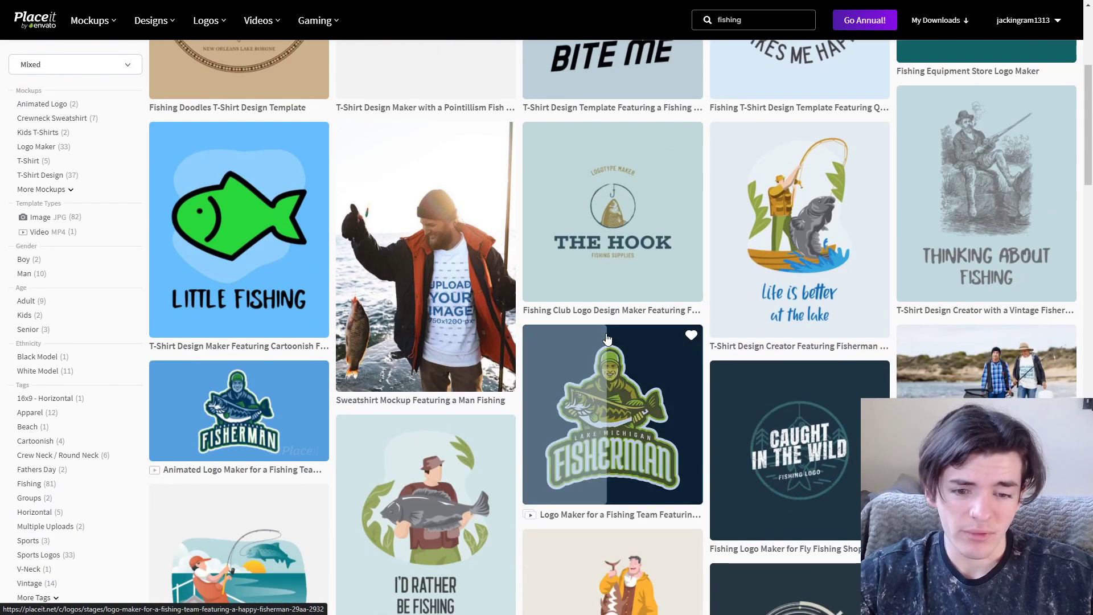
- Open The Hook template, change its lines to FISHING IS A / TOUGH JOB / BUT I CAN TACKLE IT, and enlarge the last line
{"action": "left_click", "coordinate": [628, 220]}
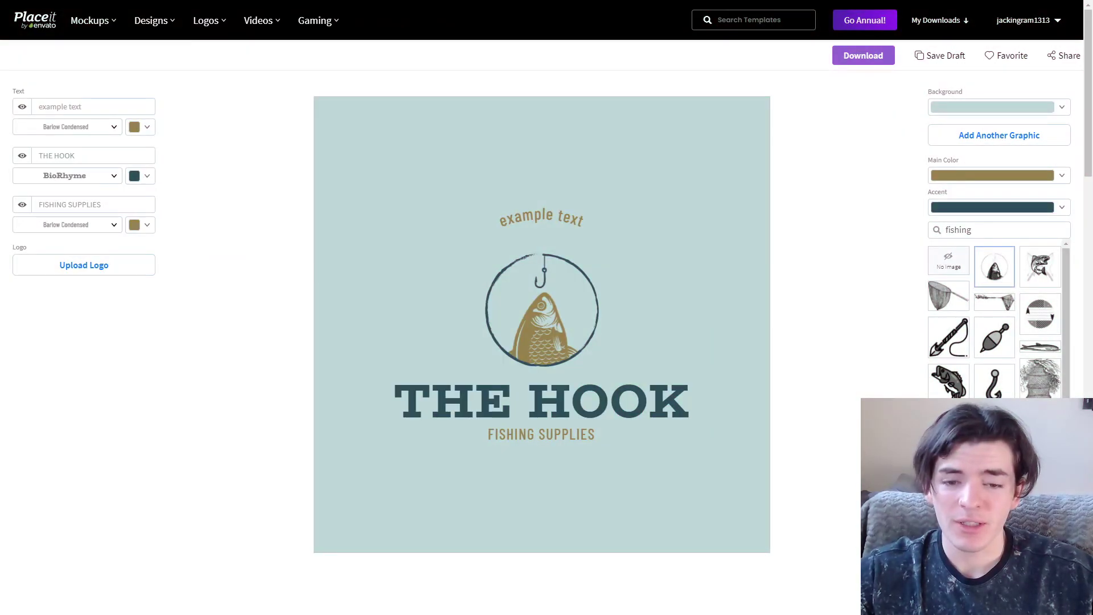
{"action": "left_click_drag", "start_coordinate": [90, 106], "coordinate": [7, 115]}
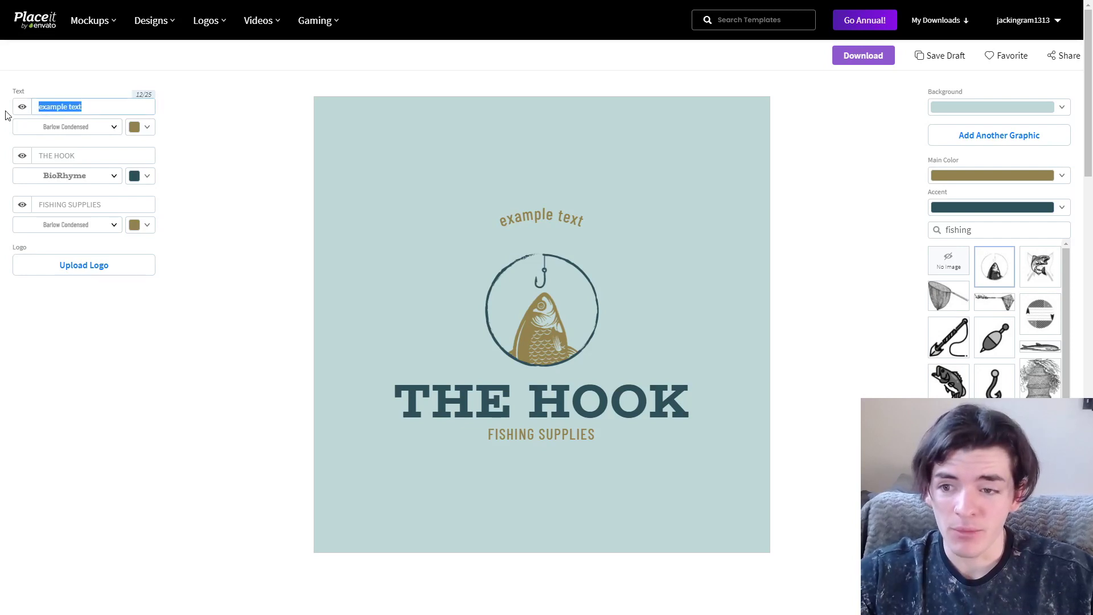
{"action": "type", "text": "FISHING IS"}
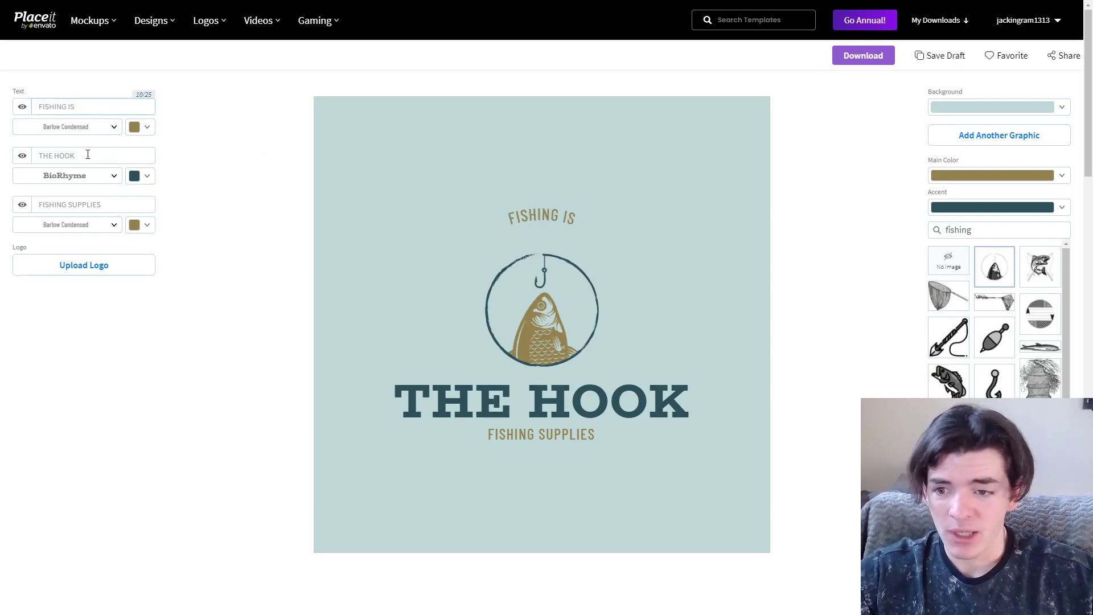
{"action": "type", "text": " A"}
{"action": "left_click_drag", "start_coordinate": [85, 154], "coordinate": [2, 155]}
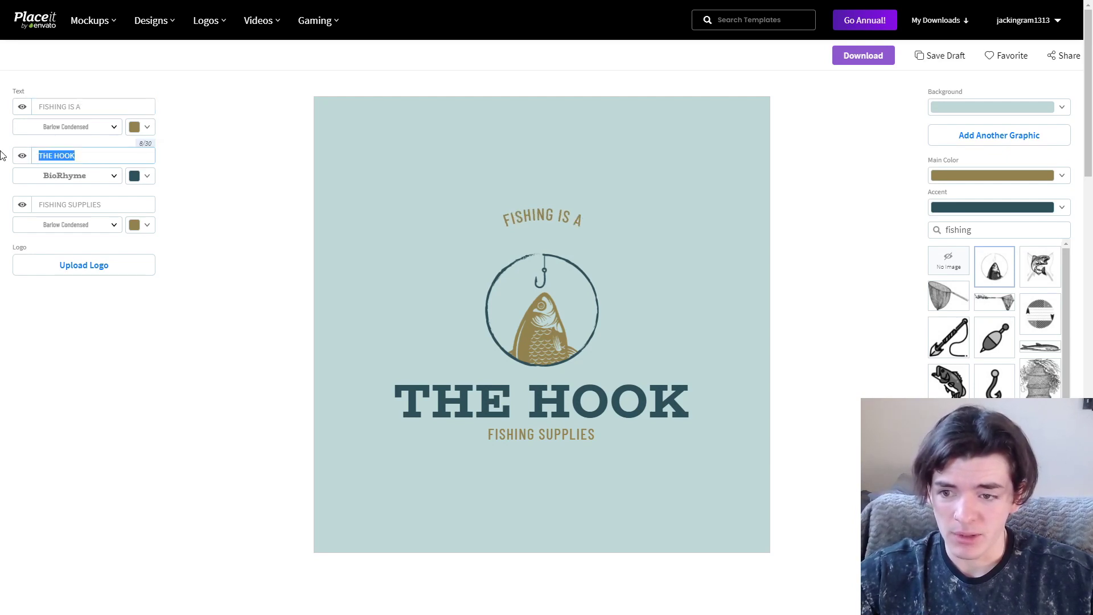
{"action": "type", "text": "TOUGH JOB"}
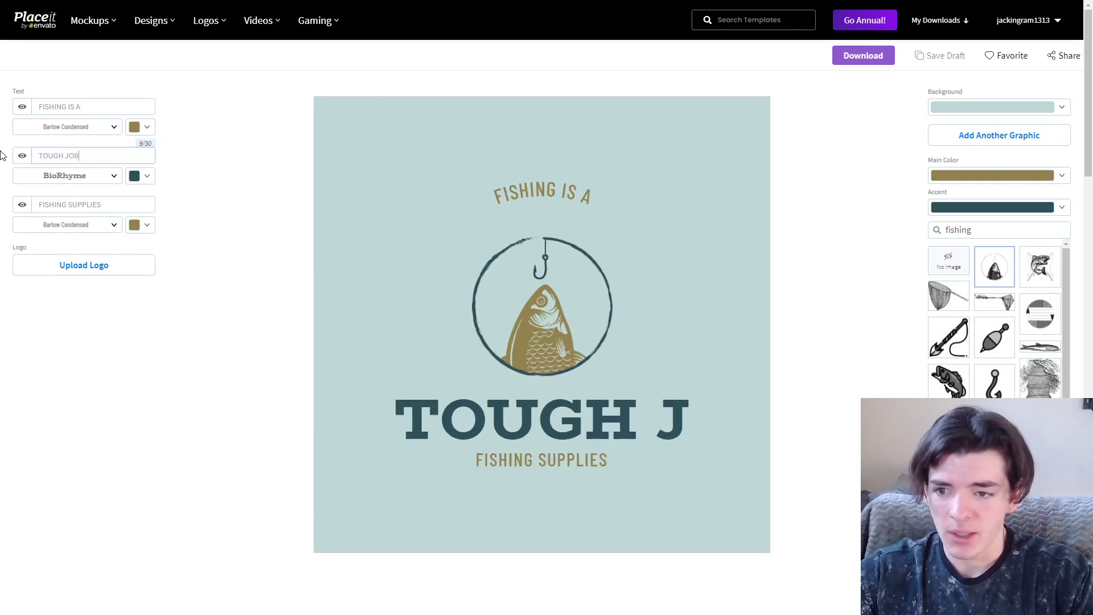
{"action": "left_click_drag", "start_coordinate": [94, 205], "coordinate": [29, 207]}
{"action": "type", "text": "BUT I CAN TACKLE IT"}
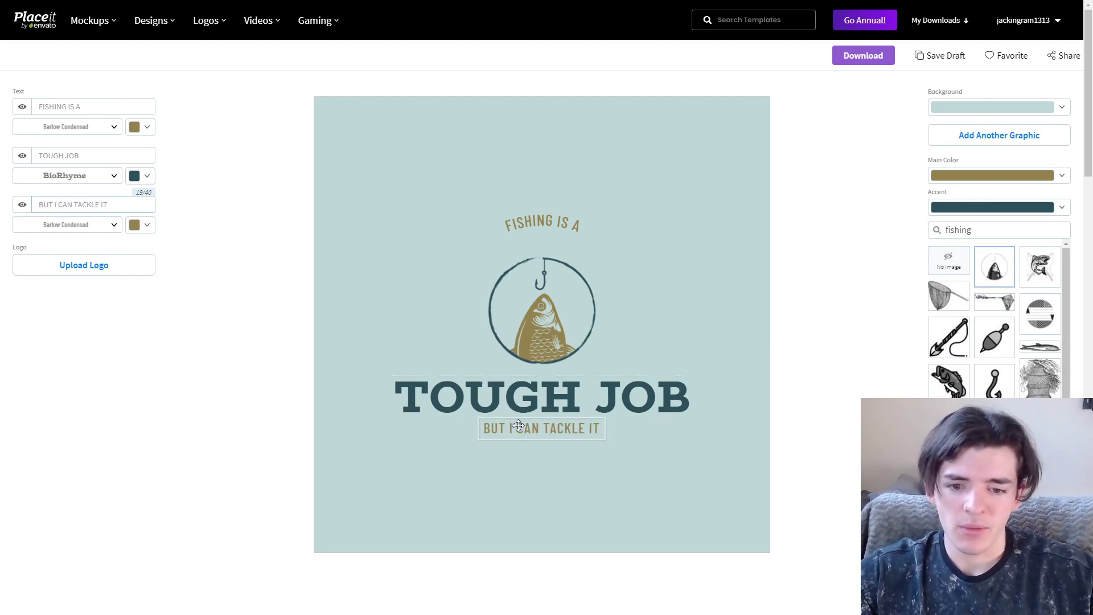
{"action": "left_click", "coordinate": [517, 426]}
{"action": "left_click_drag", "start_coordinate": [614, 448], "coordinate": [769, 457]}
- Enlarge FISHING IS A at the top and stack the emblem, TOUGH JOB and BUT I CAN TACKLE IT below it
{"action": "left_click_drag", "start_coordinate": [659, 435], "coordinate": [577, 435]}
{"action": "left_click", "coordinate": [542, 223]}
{"action": "left_click_drag", "start_coordinate": [591, 246], "coordinate": [577, 183]}
{"action": "left_click_drag", "start_coordinate": [576, 295], "coordinate": [576, 236]}
{"action": "left_click_drag", "start_coordinate": [584, 381], "coordinate": [583, 314]}
{"action": "left_click_drag", "start_coordinate": [589, 428], "coordinate": [588, 365]}
{"action": "left_click", "coordinate": [684, 262]}
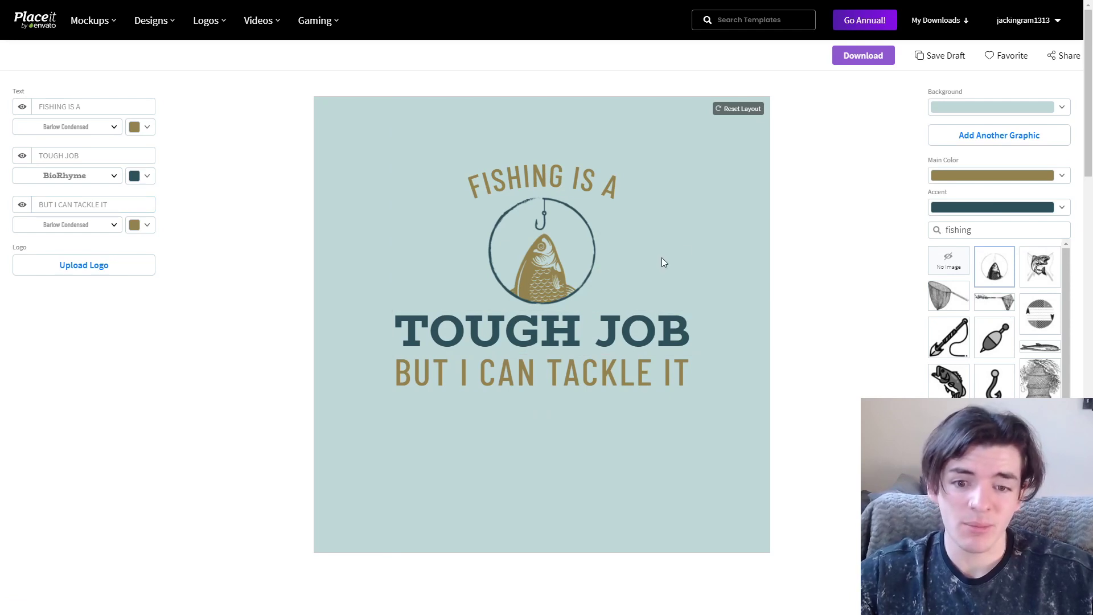
- Enlarge FISHING IS A further and centre it across the top
{"action": "left_click", "coordinate": [579, 186]}
{"action": "left_click_drag", "start_coordinate": [620, 201], "coordinate": [695, 219]}
{"action": "left_click_drag", "start_coordinate": [592, 212], "coordinate": [599, 208]}
{"action": "left_click", "coordinate": [704, 269]}
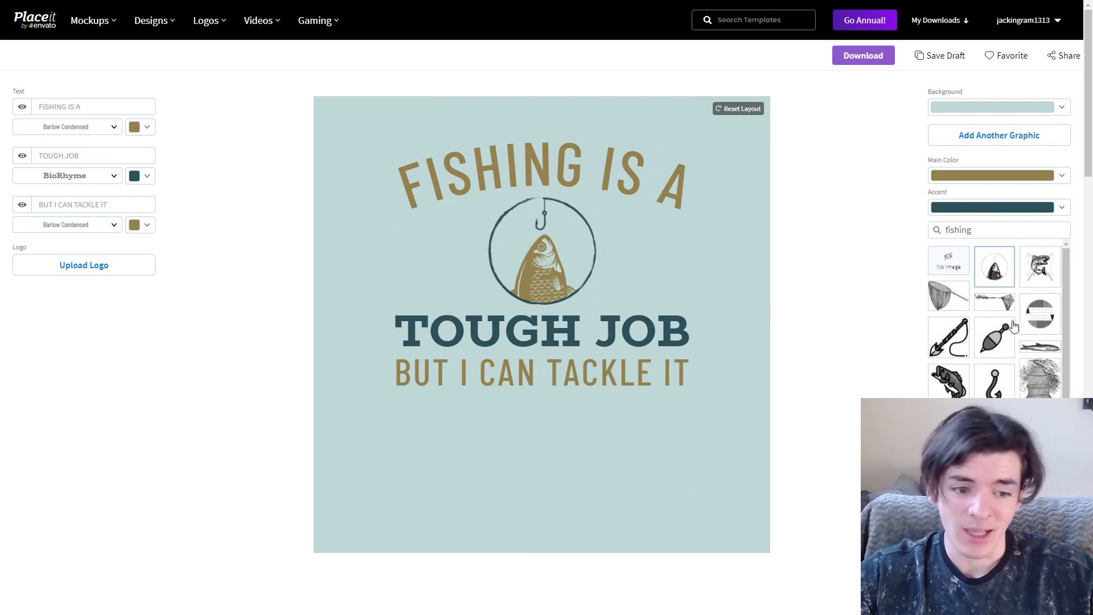
- Swap the emblem for a jumping bass graphic, then resize and reposition it
{"action": "left_click", "coordinate": [950, 390]}
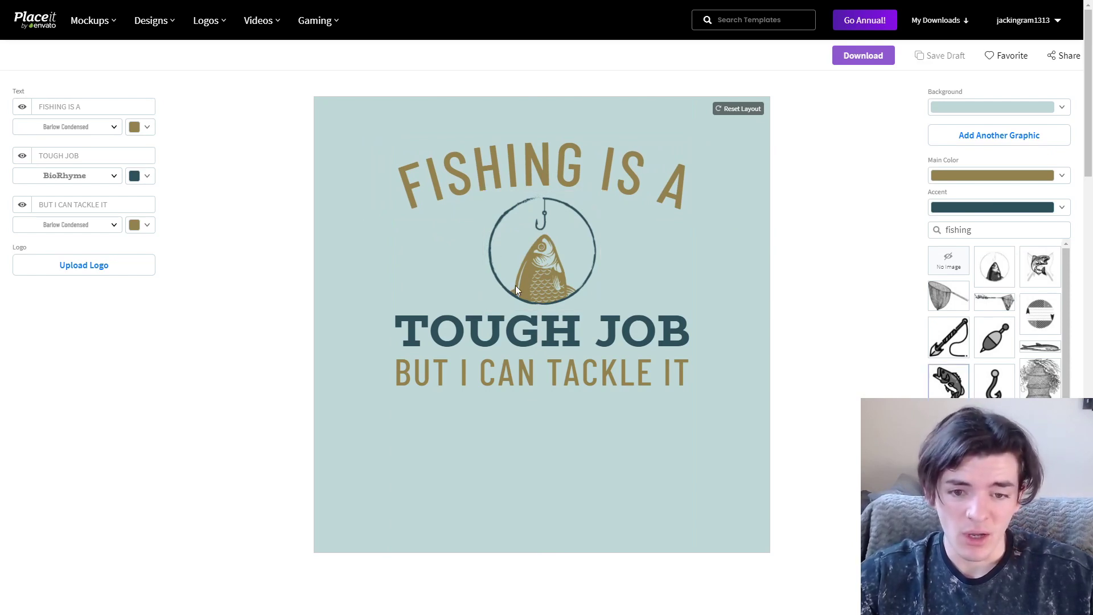
{"action": "scroll", "coordinate": [958, 392], "scroll_direction": "down", "scroll_amount": 3}
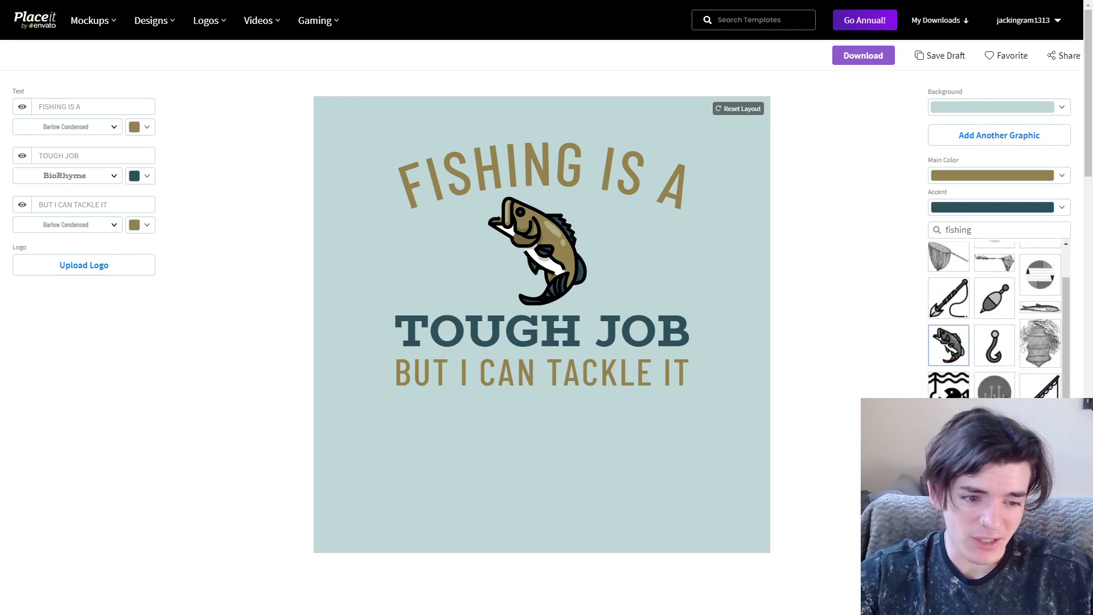
{"action": "scroll", "coordinate": [958, 392], "scroll_direction": "down", "scroll_amount": 2}
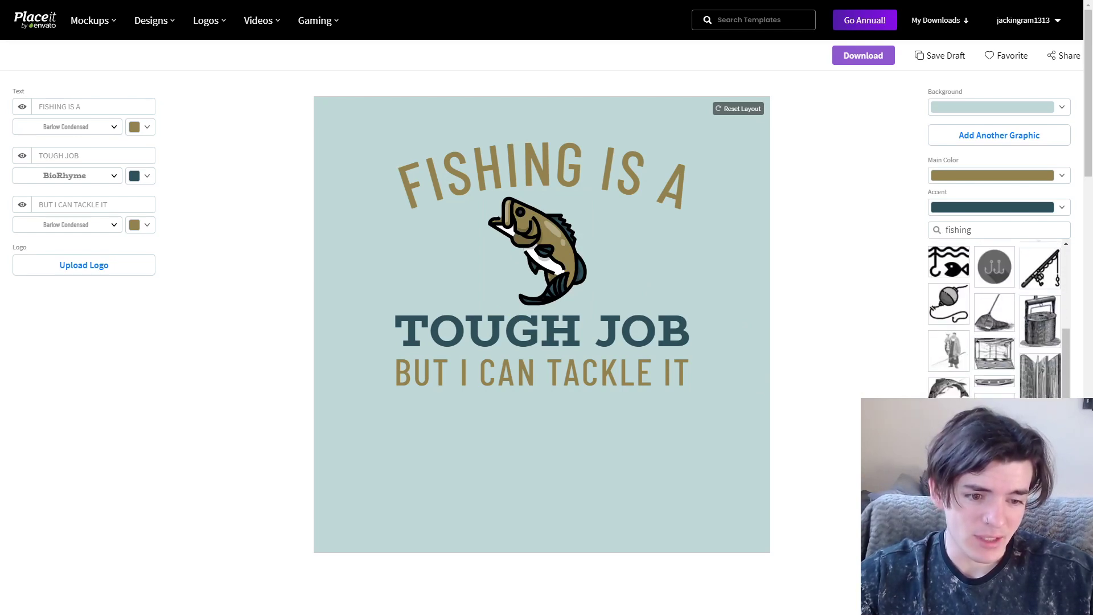
{"action": "scroll", "coordinate": [948, 341], "scroll_direction": "down", "scroll_amount": 2}
{"action": "left_click_drag", "start_coordinate": [606, 269], "coordinate": [590, 248]}
{"action": "left_click_drag", "start_coordinate": [700, 176], "coordinate": [616, 196]}
- Try a fish-on-a-line graphic, then settle on the circular fish-and-rod icon
{"action": "scroll", "coordinate": [995, 301], "scroll_direction": "down", "scroll_amount": 10}
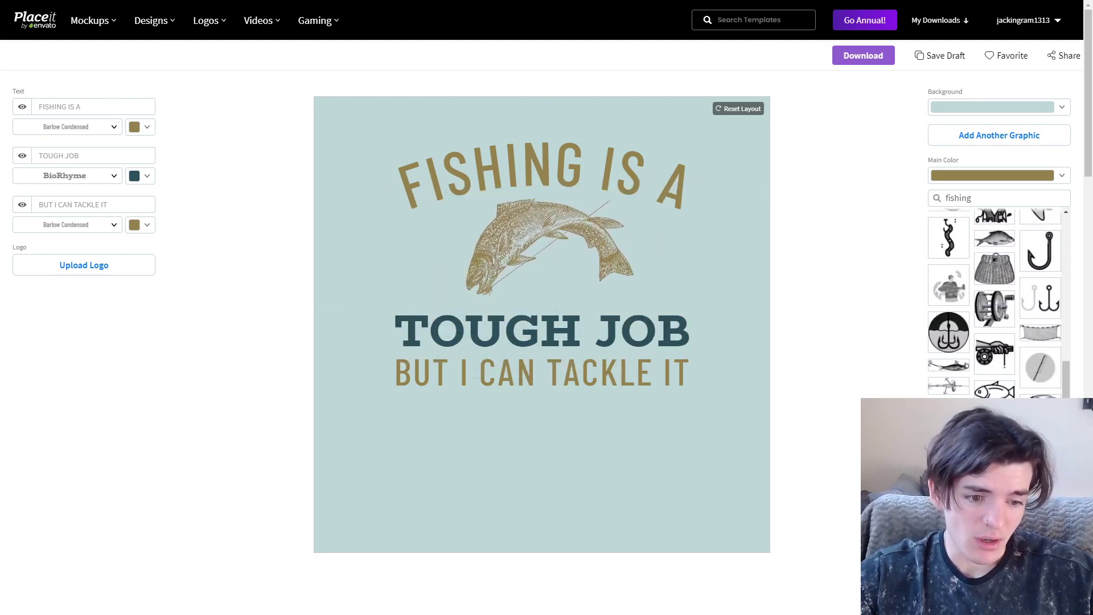
{"action": "scroll", "coordinate": [1040, 382], "scroll_direction": "down", "scroll_amount": 1}
{"action": "left_click", "coordinate": [1039, 381]}
{"action": "scroll", "coordinate": [996, 342], "scroll_direction": "down", "scroll_amount": 2}
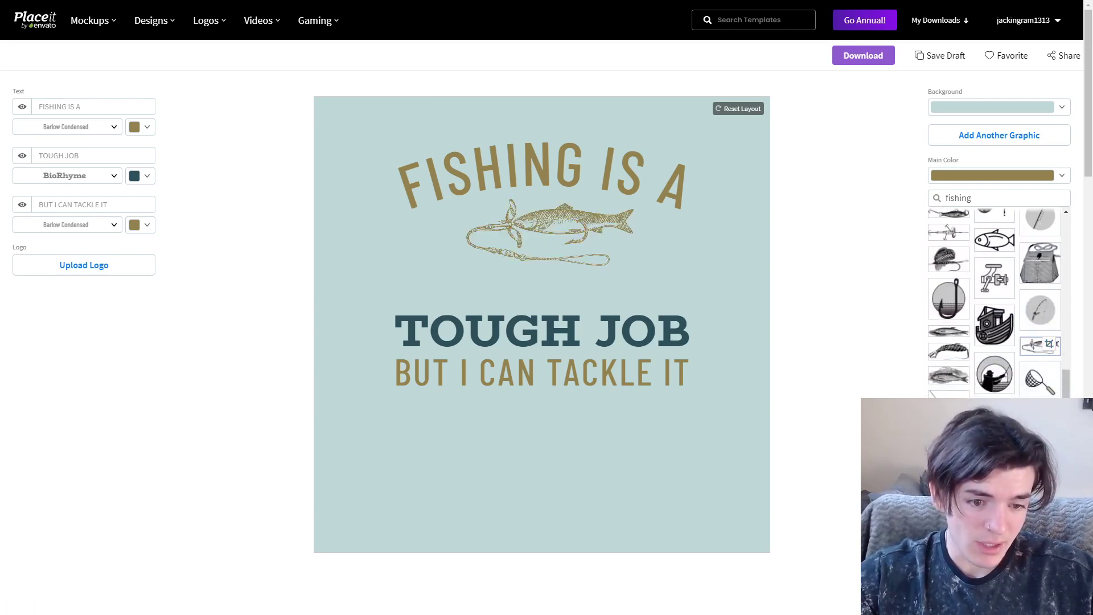
{"action": "scroll", "coordinate": [1000, 347], "scroll_direction": "down", "scroll_amount": 8}
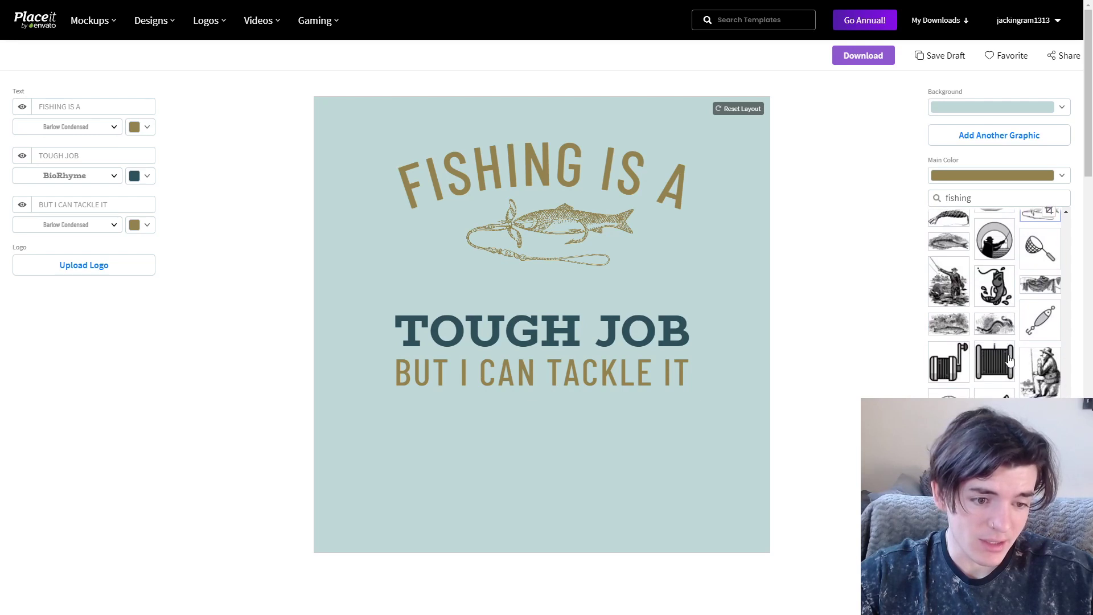
{"action": "scroll", "coordinate": [1011, 380], "scroll_direction": "down", "scroll_amount": 10}
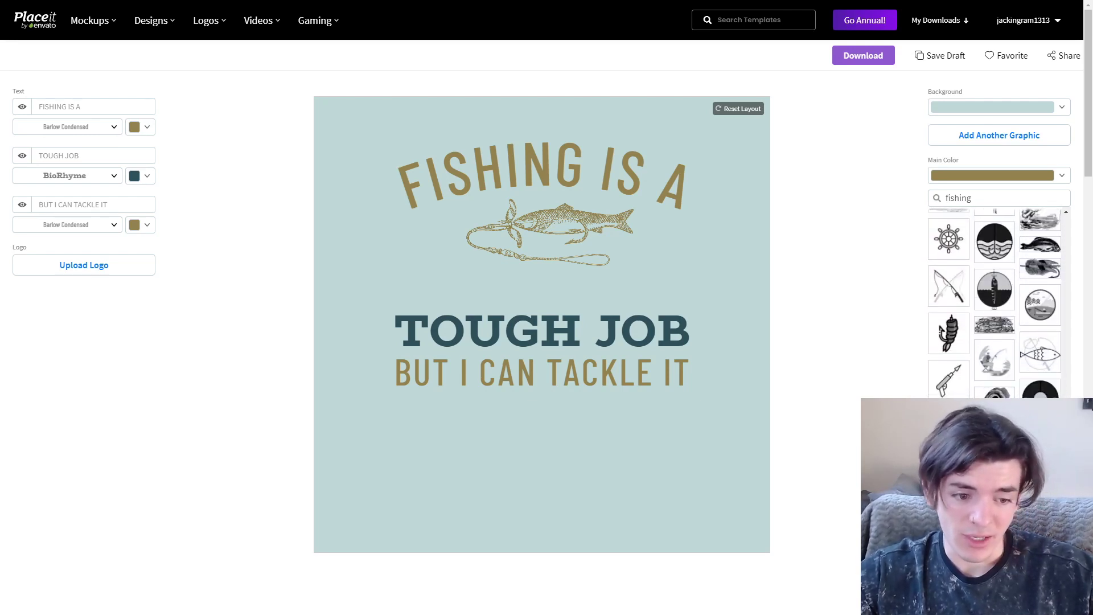
{"action": "left_click", "coordinate": [1040, 358]}
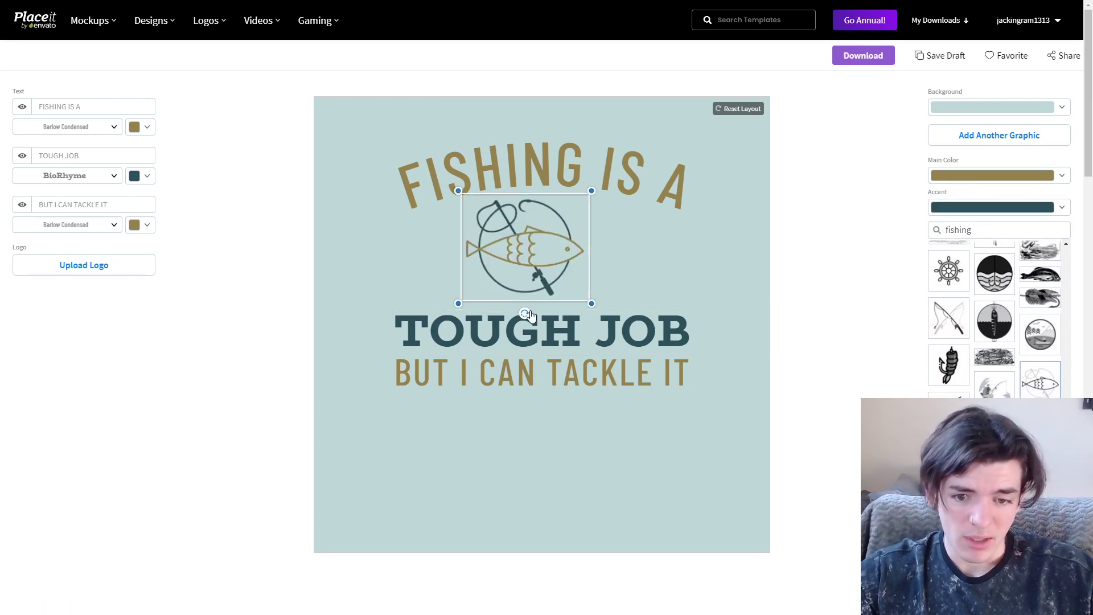
- Enlarge the fish graphic and centre it on the canvas
{"action": "left_click_drag", "start_coordinate": [592, 304], "coordinate": [729, 315]}
{"action": "left_click_drag", "start_coordinate": [623, 287], "coordinate": [578, 242]}
{"action": "left_click", "coordinate": [783, 307]}
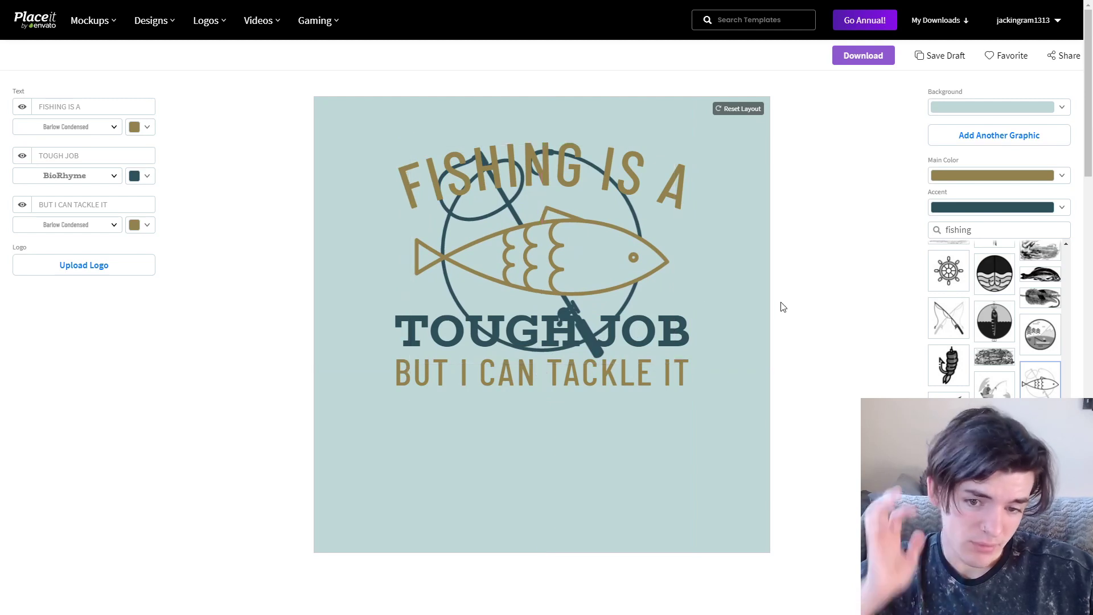
- Set the accent colour to white and the background to black
{"action": "left_click", "coordinate": [941, 210]}
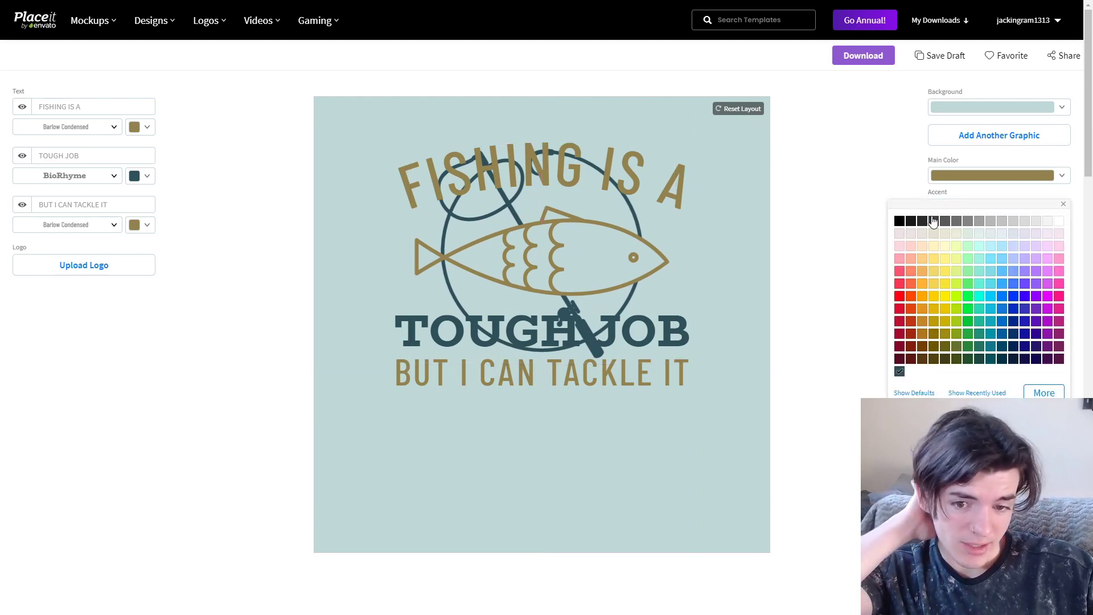
{"action": "left_click", "coordinate": [1058, 225]}
{"action": "left_click", "coordinate": [867, 294]}
{"action": "left_click", "coordinate": [988, 114]}
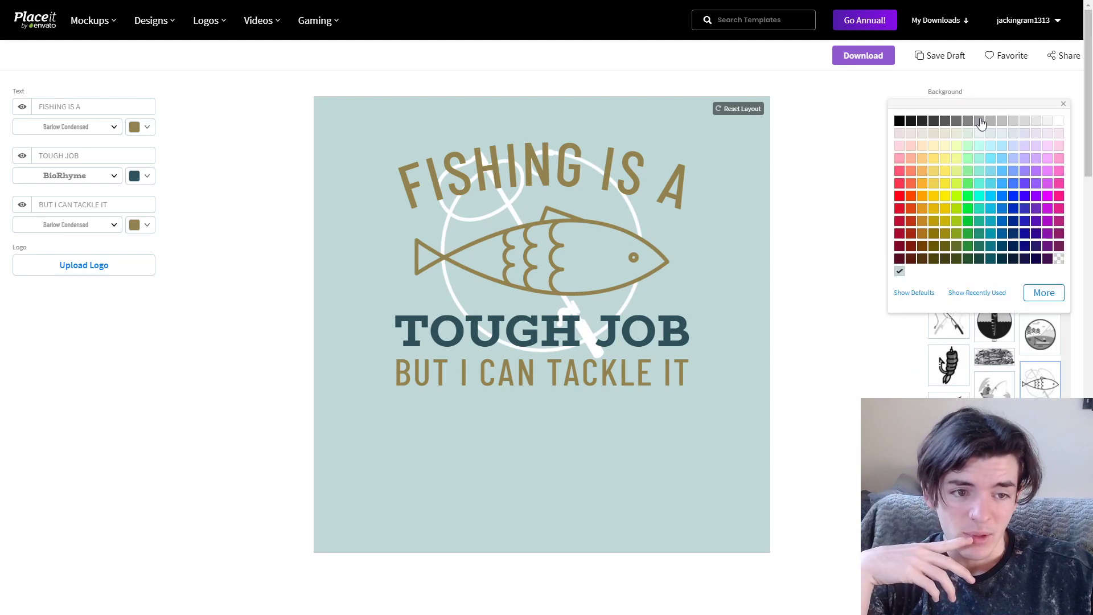
{"action": "left_click", "coordinate": [901, 124]}
{"action": "left_click", "coordinate": [840, 197]}
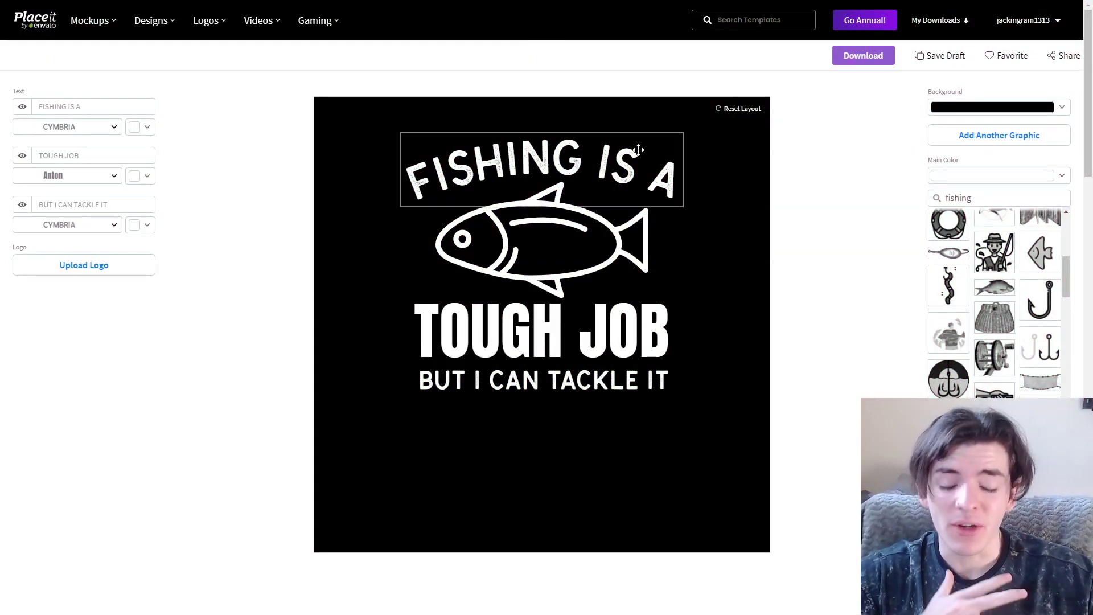
- Swap in the engraved fish graphic and tighten TOUGH JOB and BUT I CAN TACKLE IT beneath it
{"action": "left_click", "coordinate": [1005, 291]}
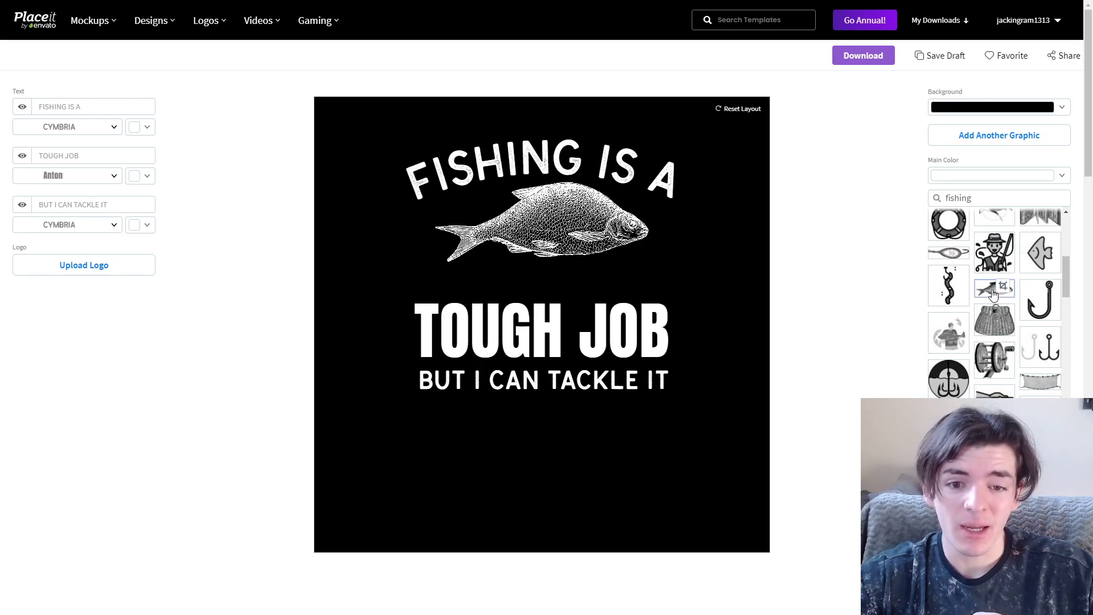
{"action": "left_click_drag", "start_coordinate": [576, 321], "coordinate": [575, 301]}
{"action": "left_click_drag", "start_coordinate": [541, 225], "coordinate": [541, 229]}
{"action": "left_click_drag", "start_coordinate": [609, 372], "coordinate": [607, 349]}
- Set TOUGH JOB in Avenir Next and move BUT I CAN TACKLE IT up beneath it
{"action": "left_click", "coordinate": [421, 182]}
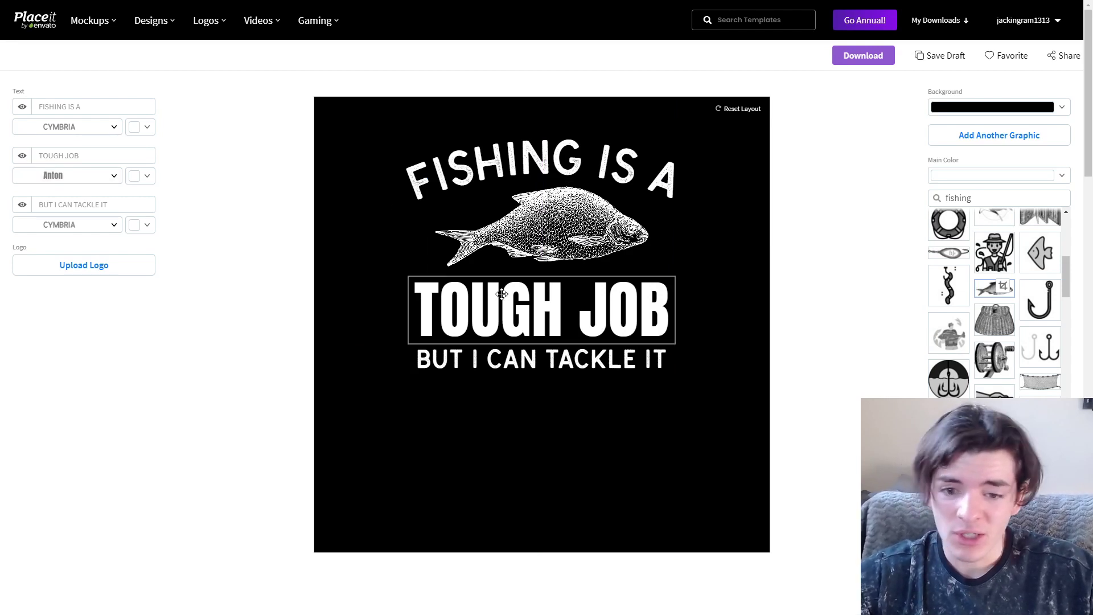
{"action": "left_click", "coordinate": [105, 175]}
{"action": "left_click", "coordinate": [77, 335]}
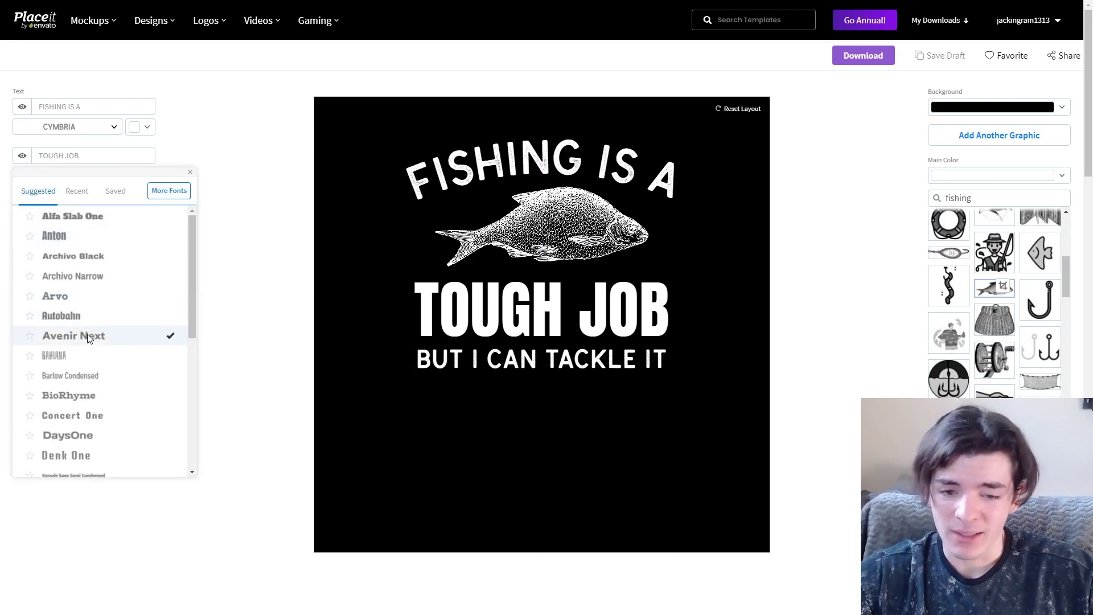
{"action": "left_click_drag", "start_coordinate": [557, 371], "coordinate": [561, 341]}
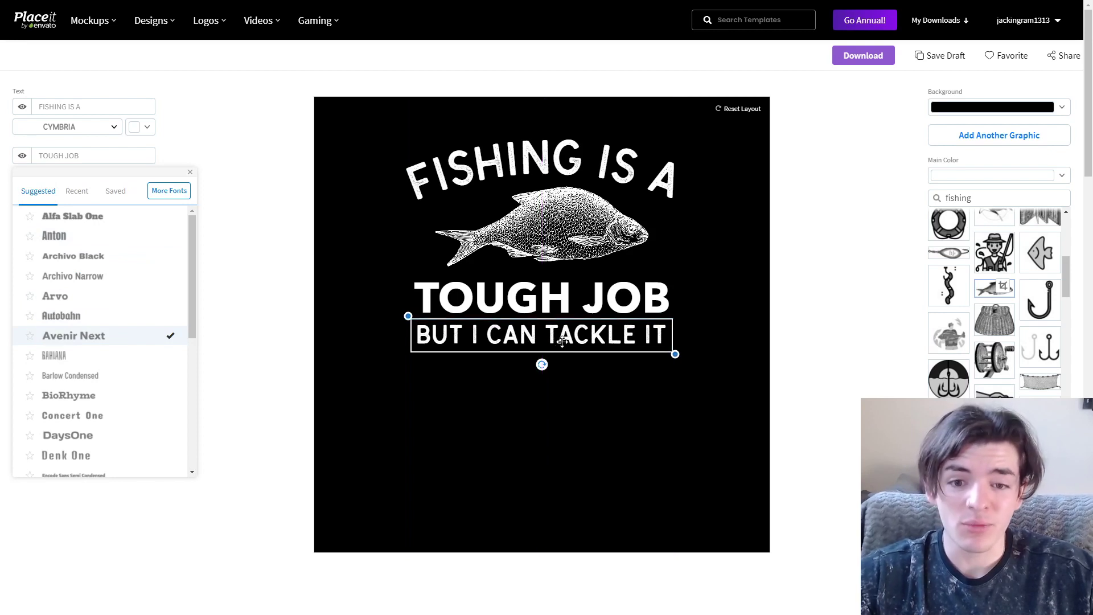
- Swap in the hook-in-circle graphic and stack FISHING IS A, BUT I CAN TACKLE IT, TOUGH JOB below it
{"action": "left_click", "coordinate": [820, 339]}
{"action": "left_click", "coordinate": [948, 386]}
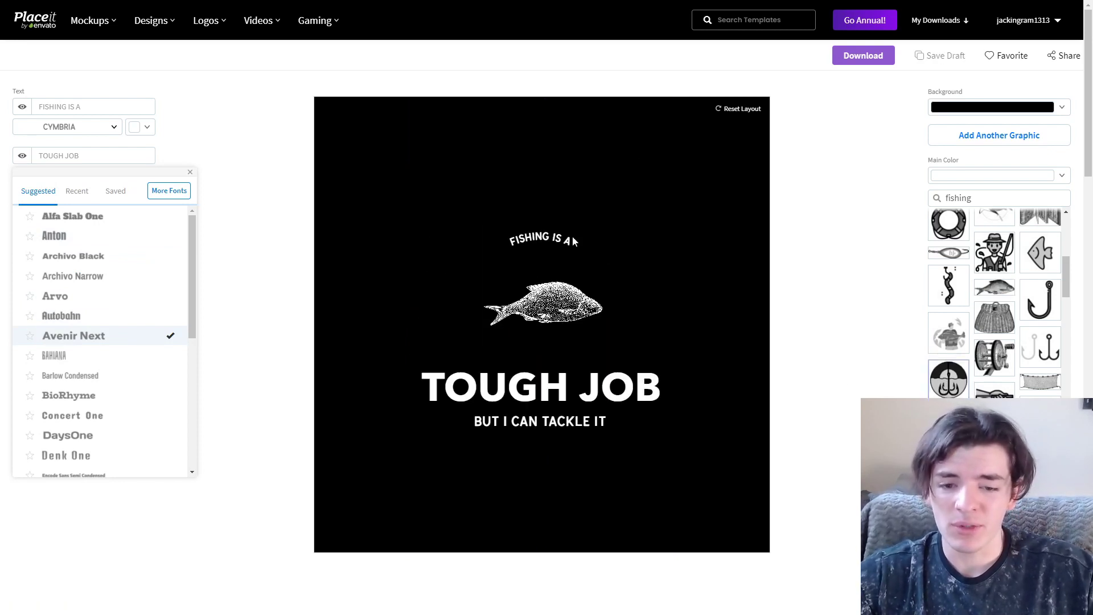
{"action": "left_click_drag", "start_coordinate": [550, 225], "coordinate": [615, 231]}
{"action": "left_click_drag", "start_coordinate": [546, 168], "coordinate": [546, 387]}
{"action": "left_click_drag", "start_coordinate": [552, 297], "coordinate": [552, 471]}
{"action": "left_click_drag", "start_coordinate": [555, 325], "coordinate": [554, 437]}
{"action": "left_click_drag", "start_coordinate": [589, 379], "coordinate": [589, 308]}
{"action": "left_click_drag", "start_coordinate": [555, 435], "coordinate": [555, 364]}
{"action": "left_click_drag", "start_coordinate": [555, 477], "coordinate": [555, 394]}
- Enlarge the hook emblem and centre it at the top of the canvas
{"action": "left_click", "coordinate": [547, 240]}
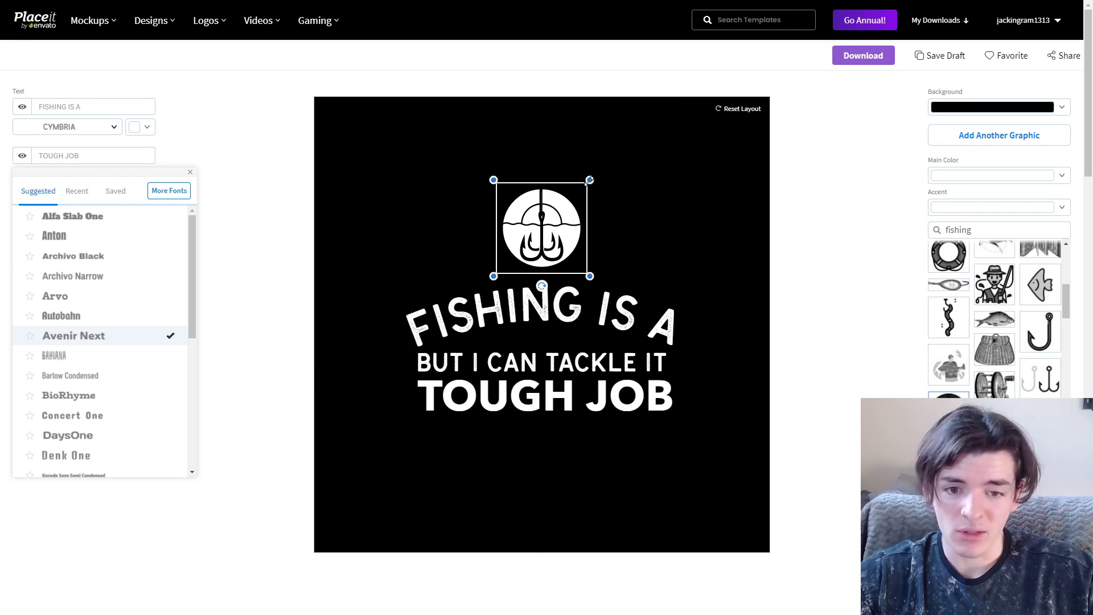
{"action": "left_click_drag", "start_coordinate": [577, 195], "coordinate": [658, 103]}
{"action": "left_click_drag", "start_coordinate": [607, 161], "coordinate": [570, 174]}
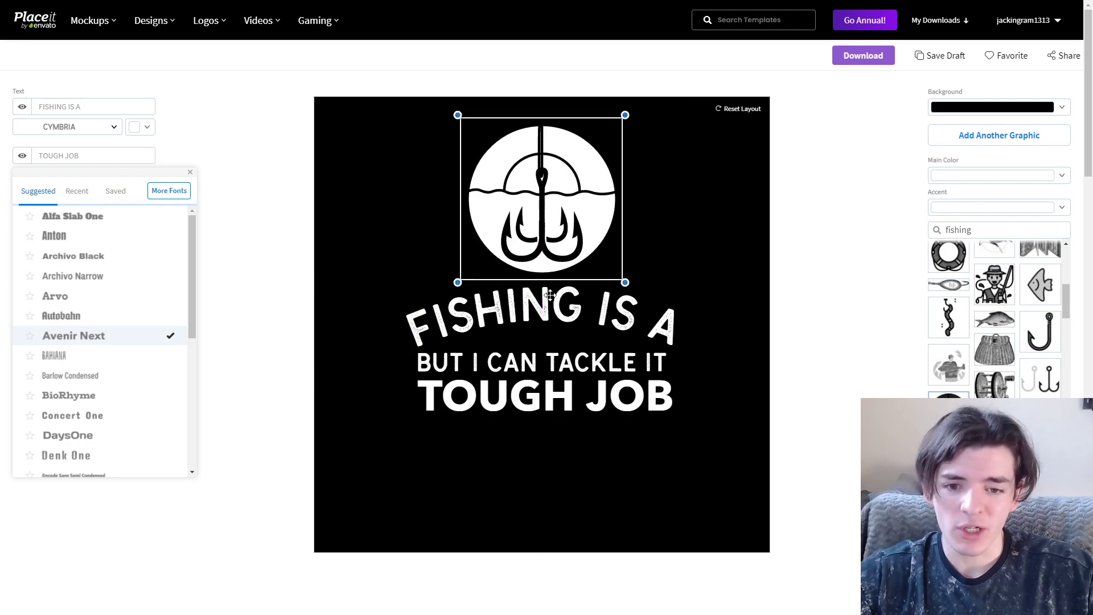
{"action": "left_click_drag", "start_coordinate": [542, 295], "coordinate": [543, 287]}
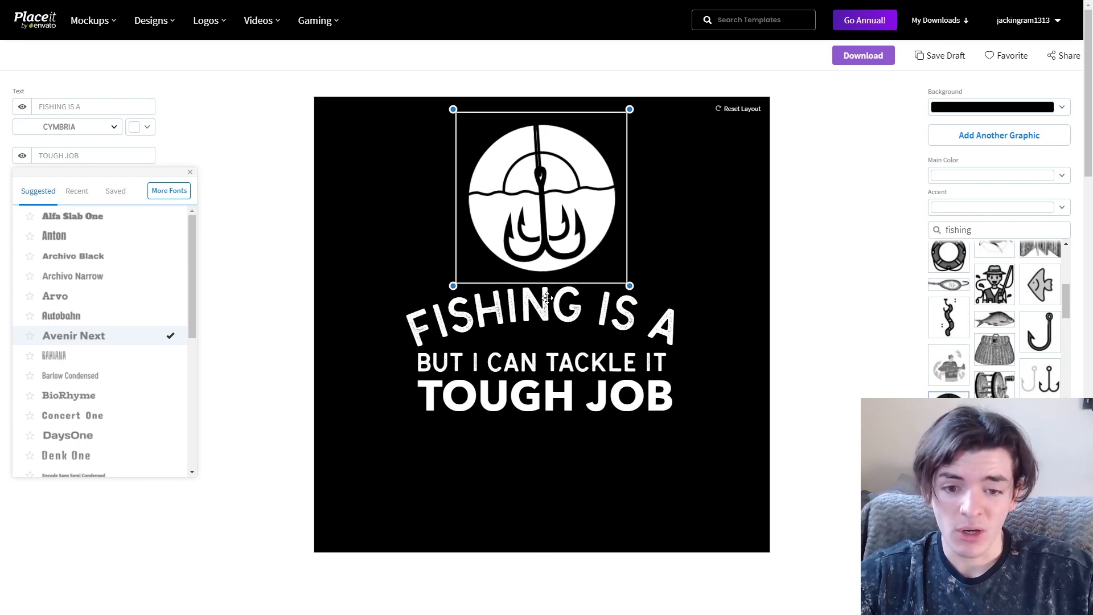
- Recentre FISHING IS A and align BUT I CAN TACKLE IT with the text block
{"action": "left_click", "coordinate": [633, 325]}
{"action": "left_click_drag", "start_coordinate": [633, 325], "coordinate": [631, 324]}
{"action": "left_click", "coordinate": [613, 376]}
{"action": "left_click_drag", "start_coordinate": [613, 377], "coordinate": [594, 411]}
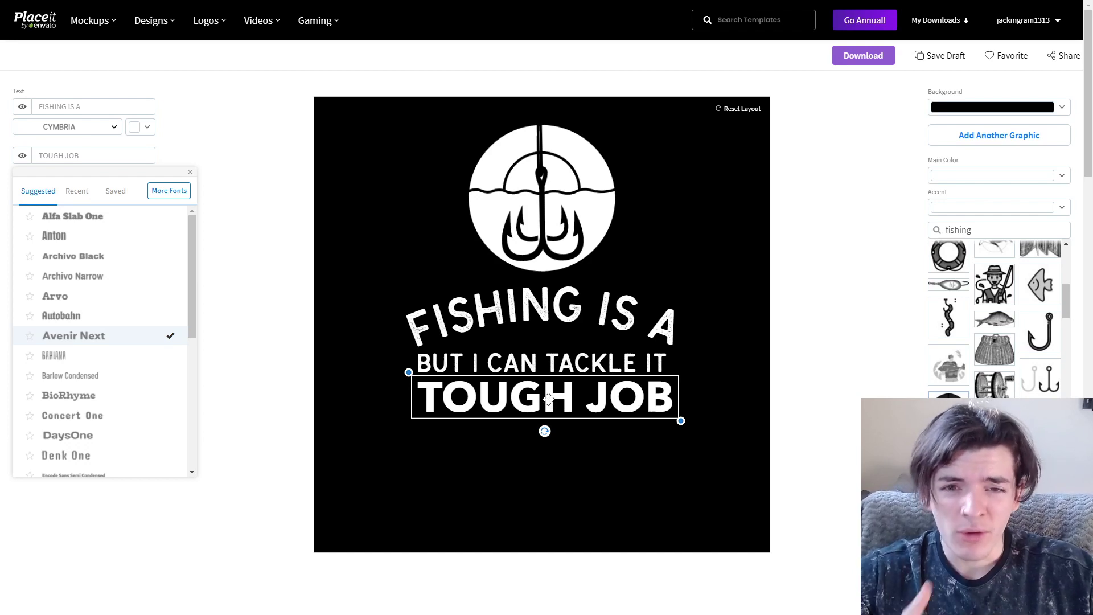
{"action": "left_click_drag", "start_coordinate": [545, 401], "coordinate": [543, 400]}
{"action": "left_click_drag", "start_coordinate": [560, 310], "coordinate": [561, 306]}
{"action": "left_click_drag", "start_coordinate": [549, 242], "coordinate": [549, 242]}
{"action": "left_click_drag", "start_coordinate": [551, 357], "coordinate": [550, 357]}
{"action": "left_click_drag", "start_coordinate": [558, 397], "coordinate": [560, 402]}
{"action": "left_click", "coordinate": [690, 468]}
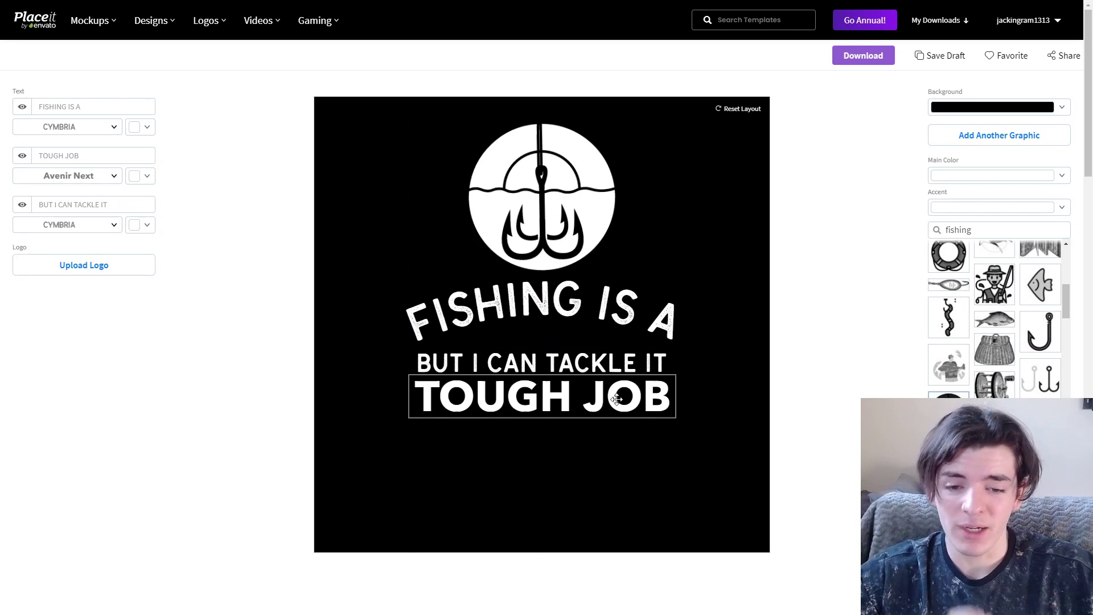
{"action": "left_click_drag", "start_coordinate": [578, 221], "coordinate": [578, 215]}
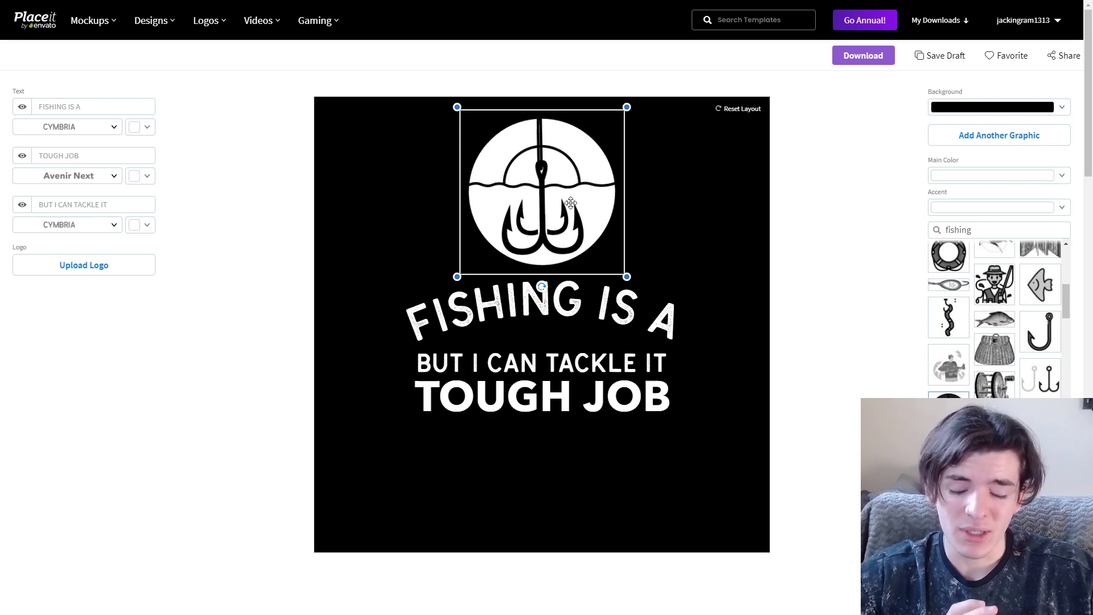
{"action": "mouse_move", "coordinate": [569, 209]}
{"action": "left_mouse_down"}
{"action": "mouse_move", "coordinate": [578, 209]}
{"action": "mouse_move", "coordinate": [569, 210]}
{"action": "left_mouse_up"}
{"action": "left_click", "coordinate": [673, 271]}
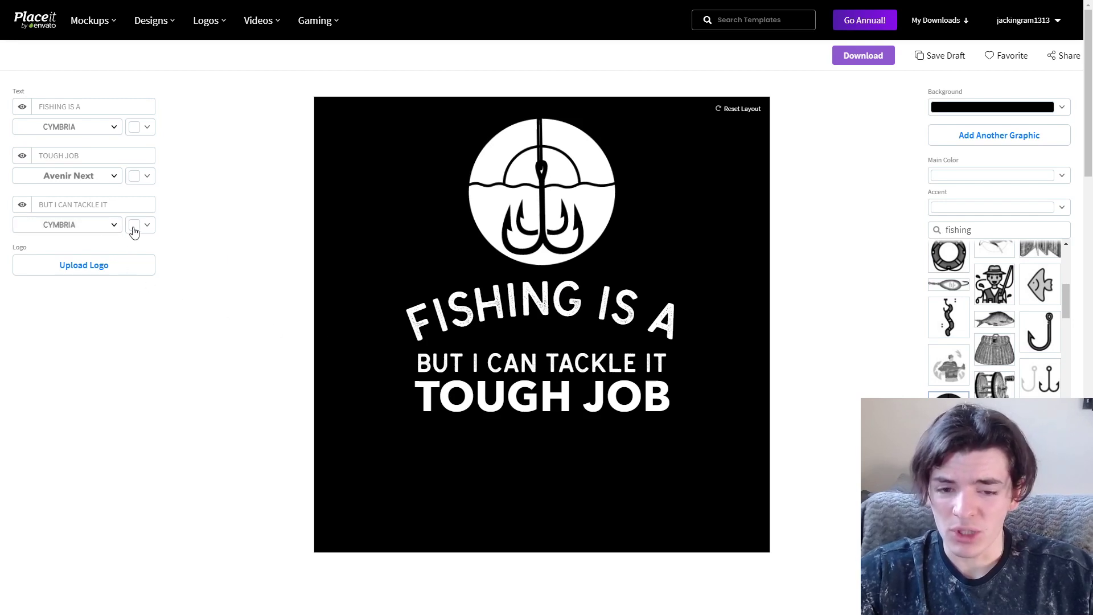
- Scroll the fishing graphics results to find the leaping fish over crossed rods
{"action": "scroll", "coordinate": [993, 319], "scroll_direction": "up", "scroll_amount": 5}
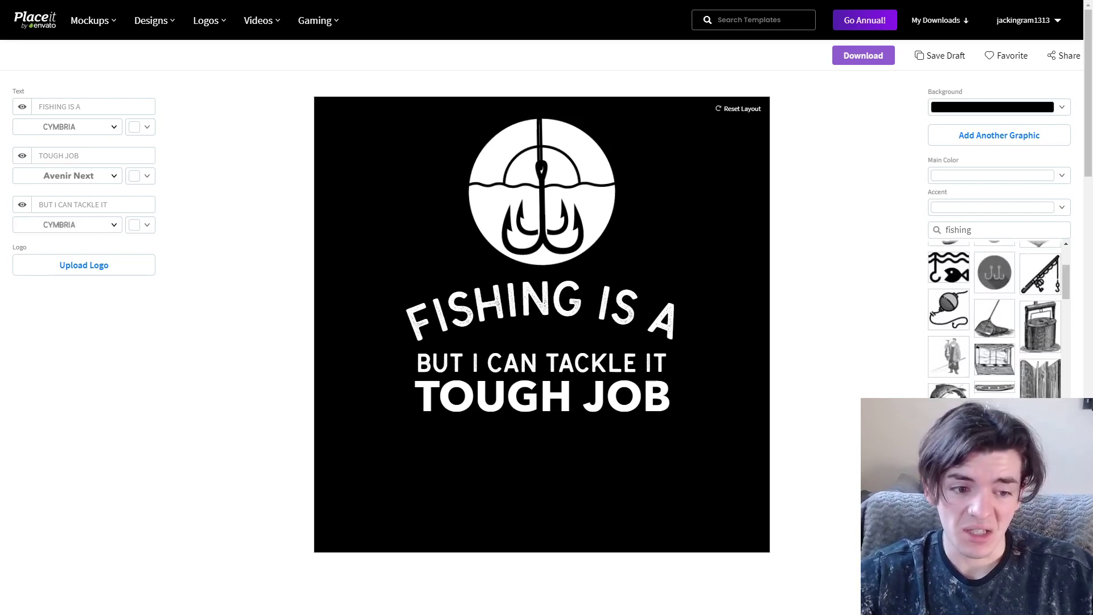
{"action": "scroll", "coordinate": [994, 318], "scroll_direction": "up", "scroll_amount": 3}
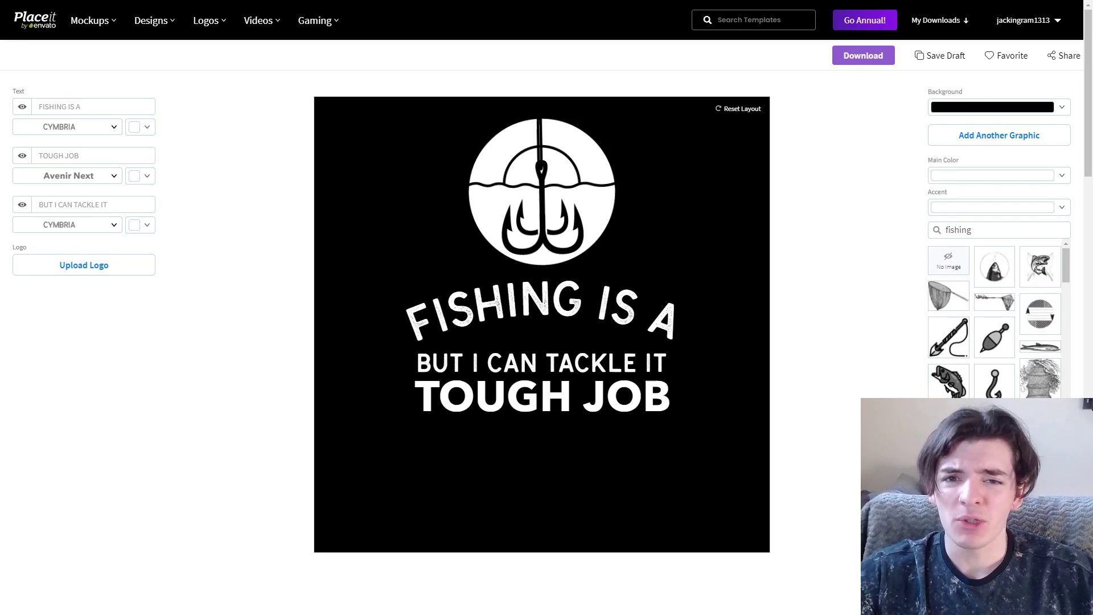
{"action": "scroll", "coordinate": [993, 319], "scroll_direction": "down", "scroll_amount": 10}
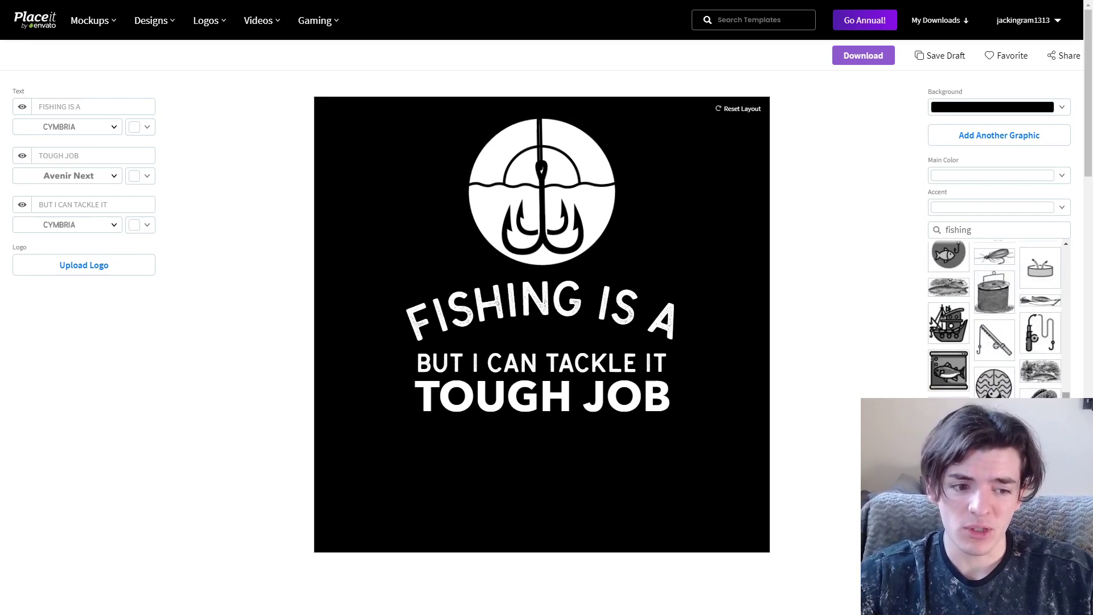
{"action": "scroll", "coordinate": [1075, 256], "scroll_direction": "up", "scroll_amount": 10}
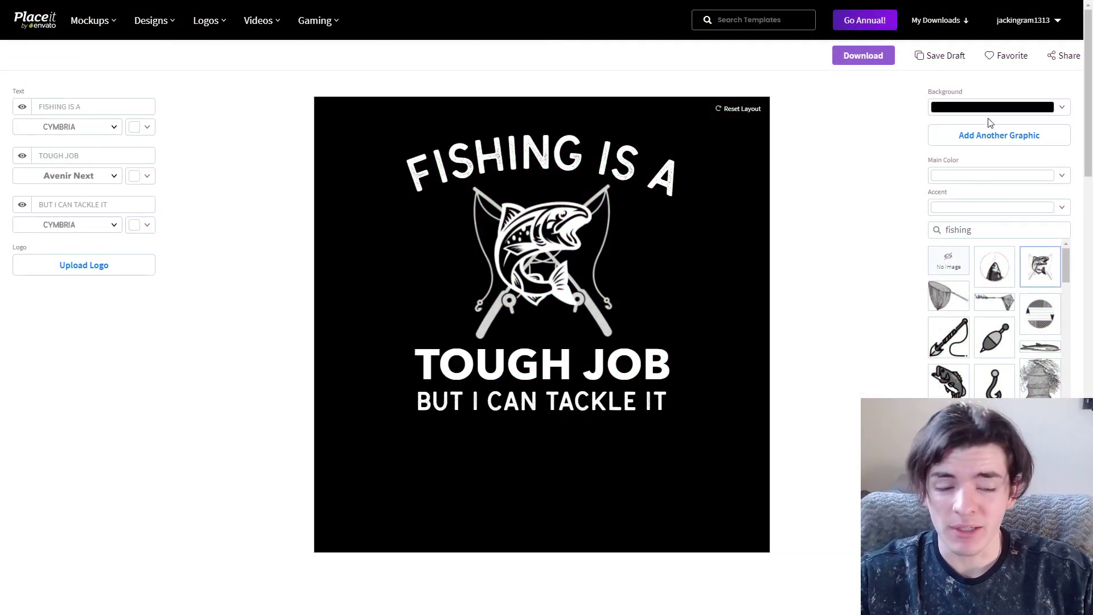
- Make the fishing design's background transparent and start its download
{"action": "left_click", "coordinate": [961, 108]}
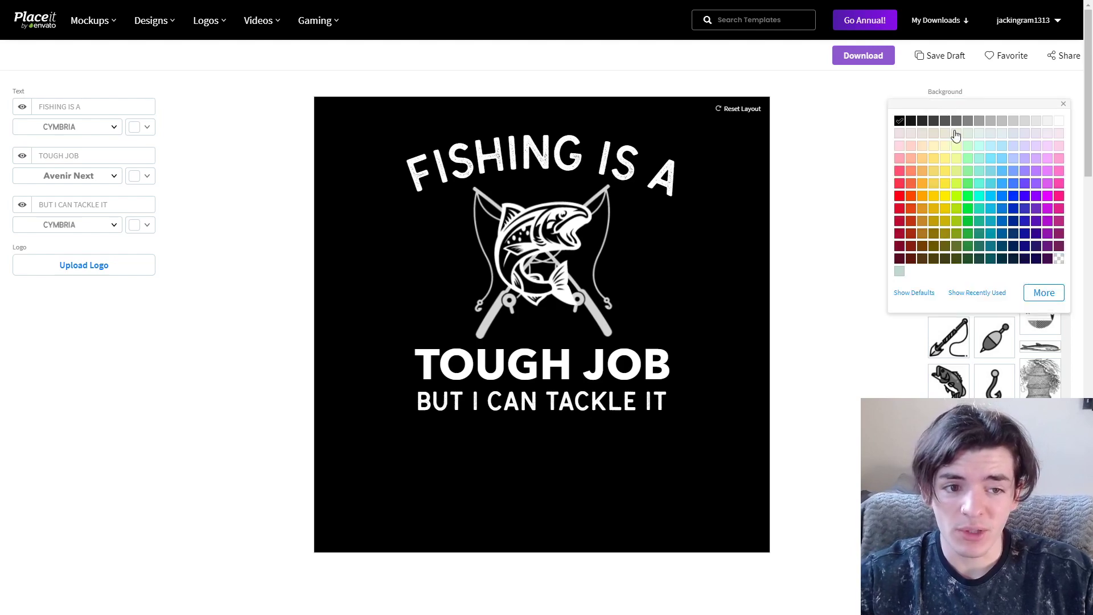
{"action": "left_click", "coordinate": [1058, 259]}
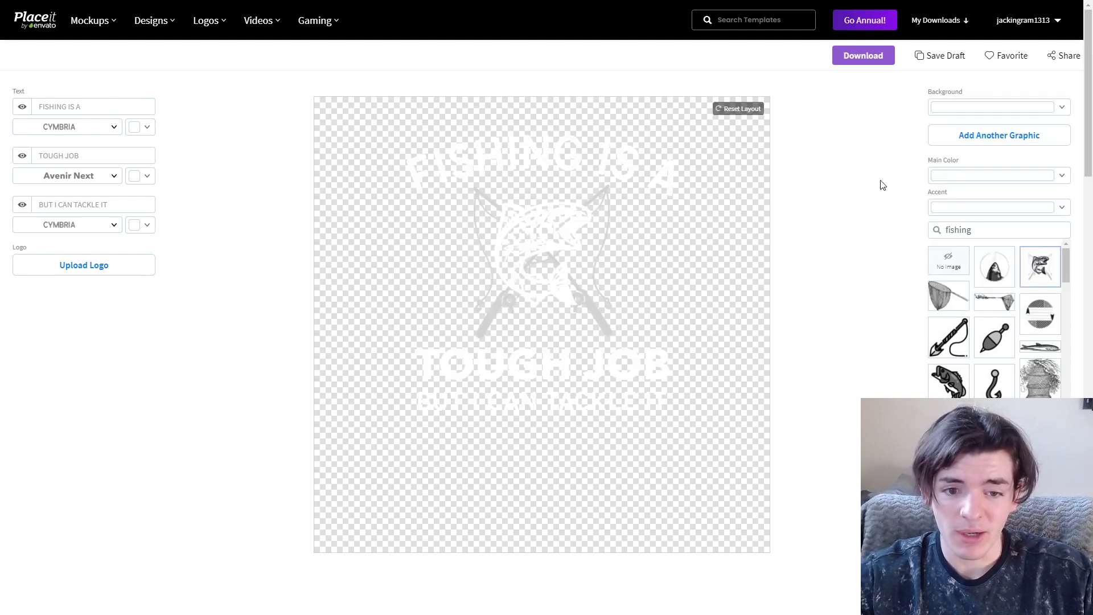
{"action": "left_click", "coordinate": [879, 59]}
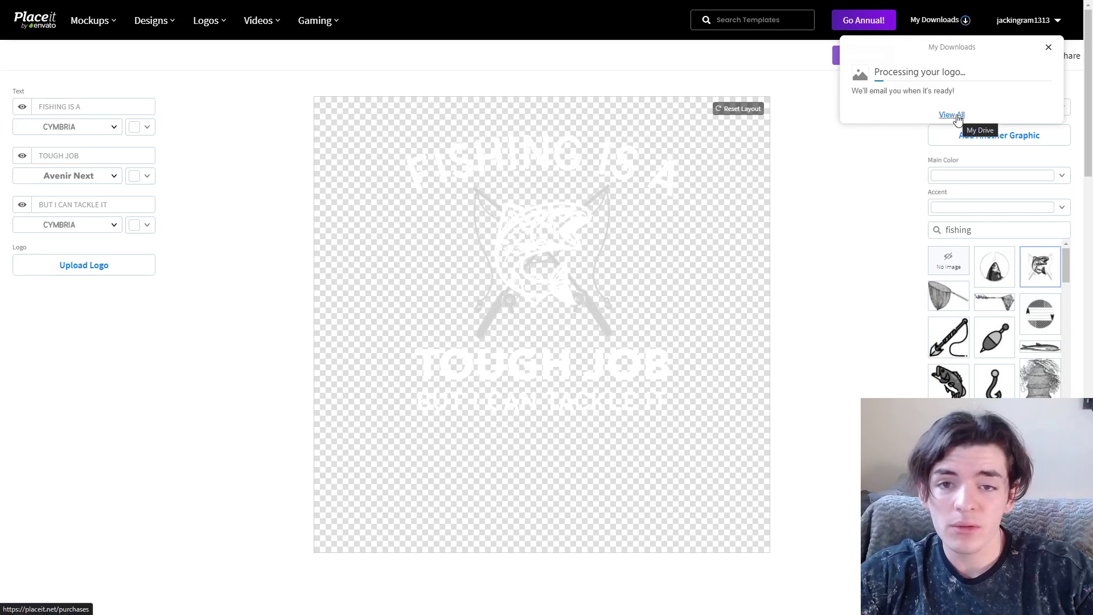
- Open the finished logo's Crop / Resize editor from My Downloads
{"action": "left_click", "coordinate": [954, 115]}
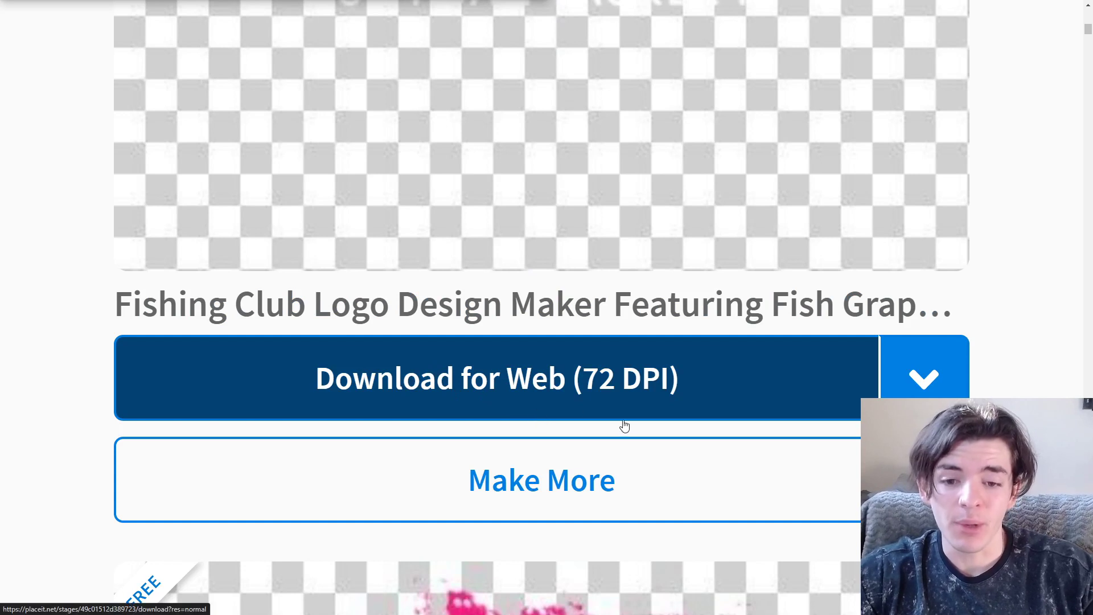
{"action": "left_click", "coordinate": [923, 377]}
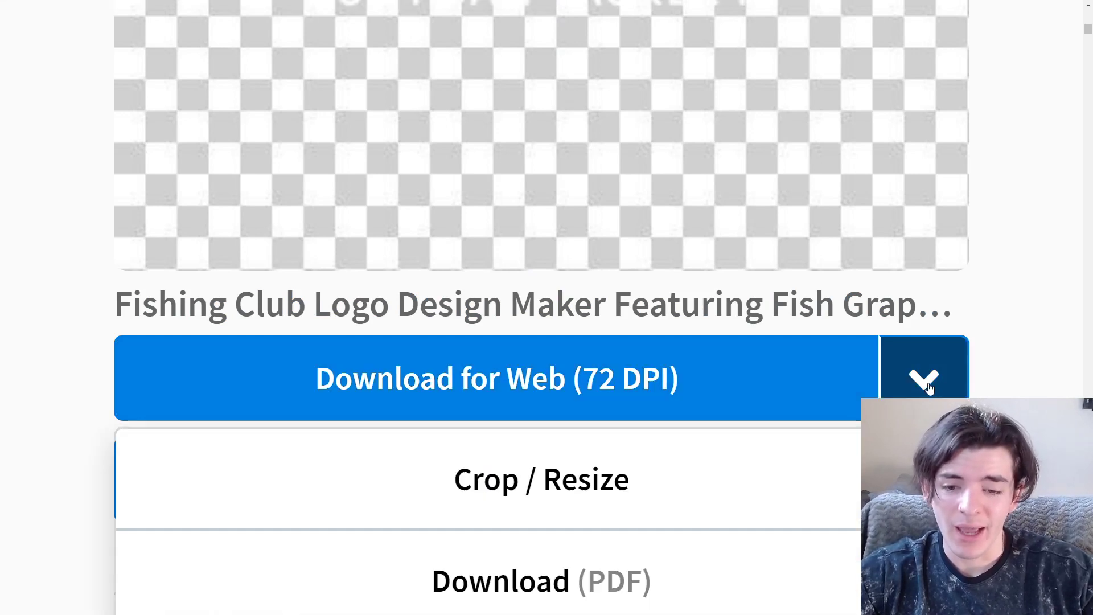
{"action": "left_click", "coordinate": [535, 483]}
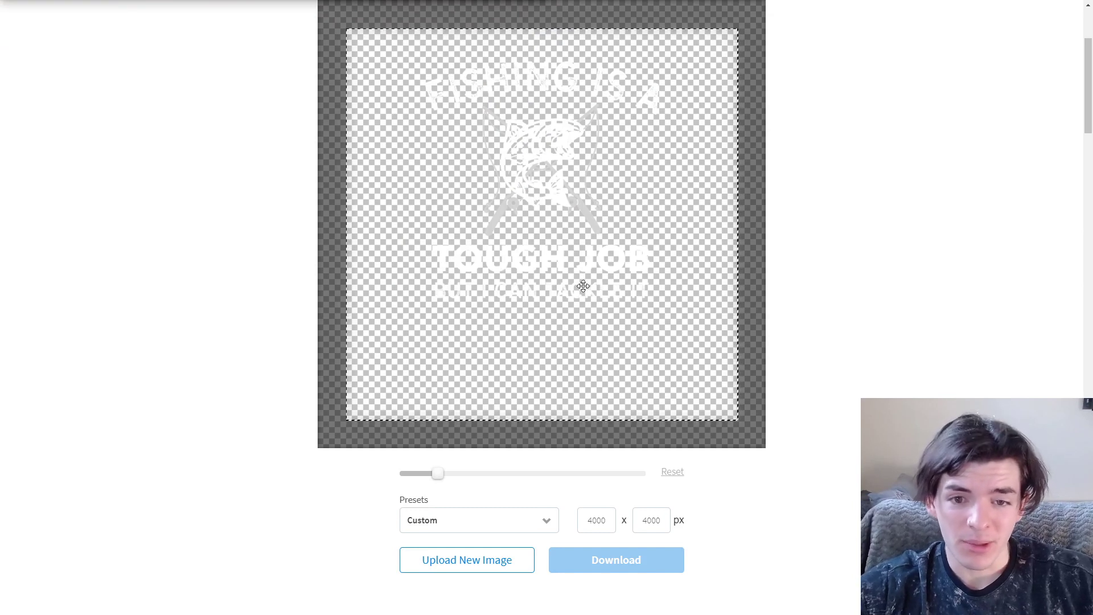
- Set the custom crop size to 5000 x 7100 px
{"action": "scroll", "coordinate": [546, 354], "scroll_direction": "down", "scroll_amount": 1}
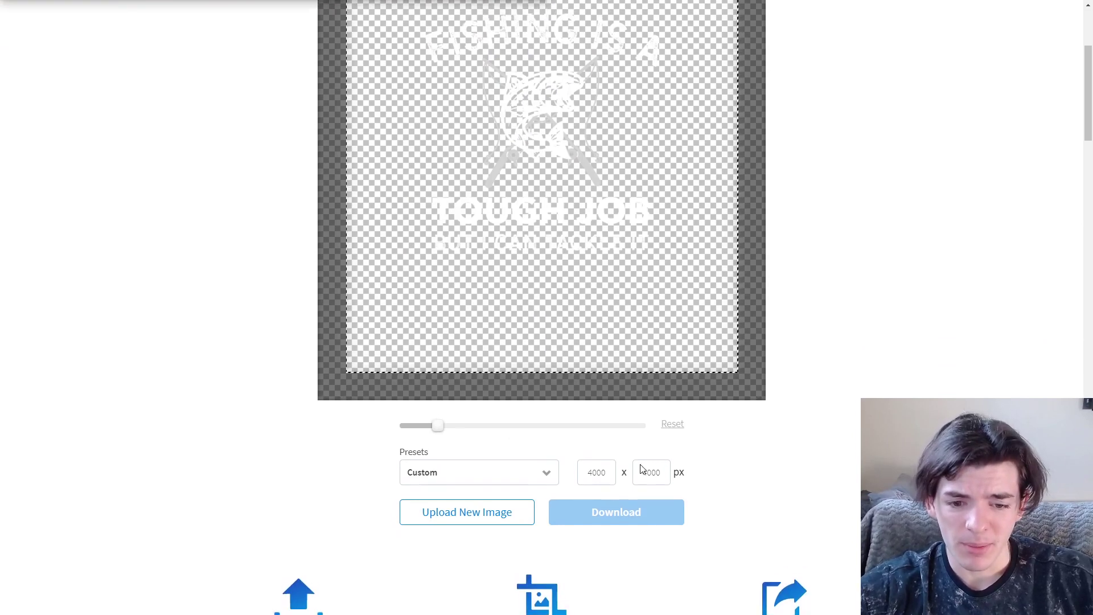
{"action": "scroll", "coordinate": [574, 464], "scroll_direction": "up", "scroll_amount": 1}
{"action": "left_click_drag", "start_coordinate": [605, 518], "coordinate": [546, 516]}
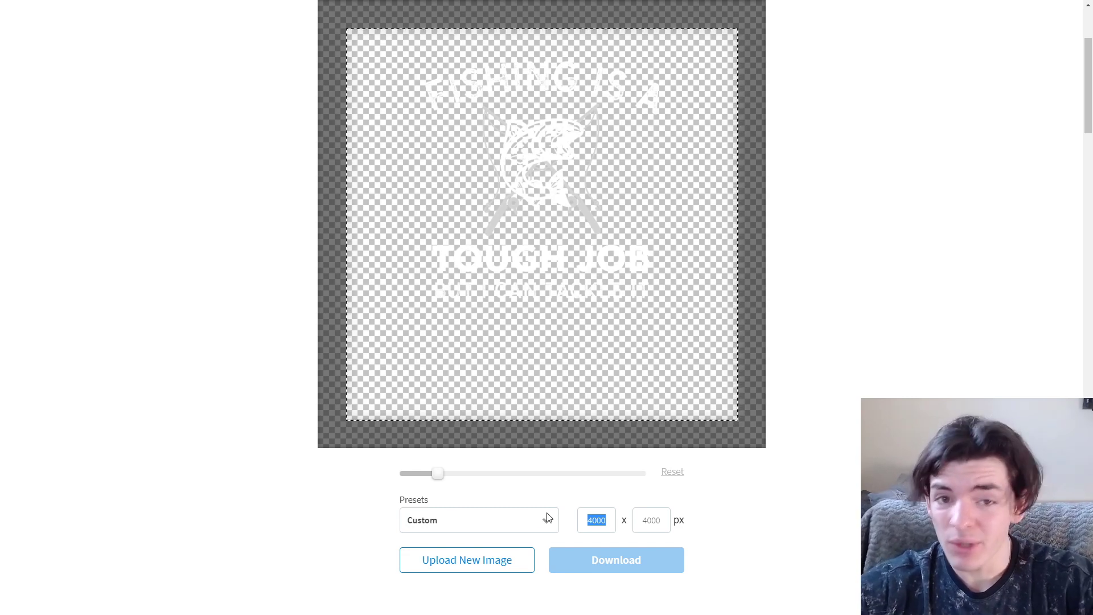
{"action": "type", "text": "5000"}
{"action": "key", "text": "Tab"}
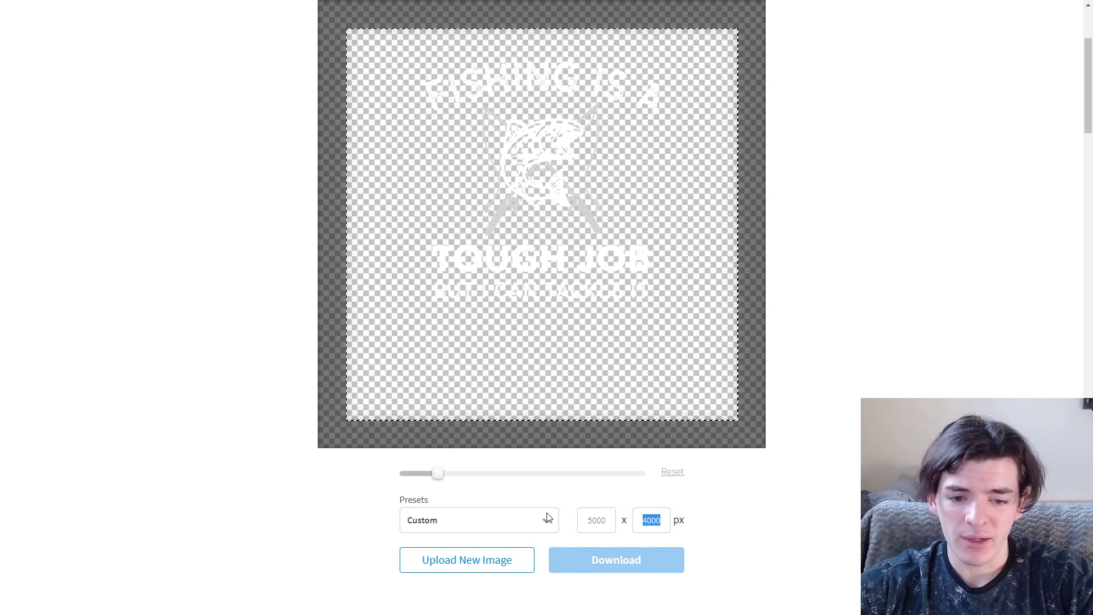
{"action": "type", "text": "7100"}
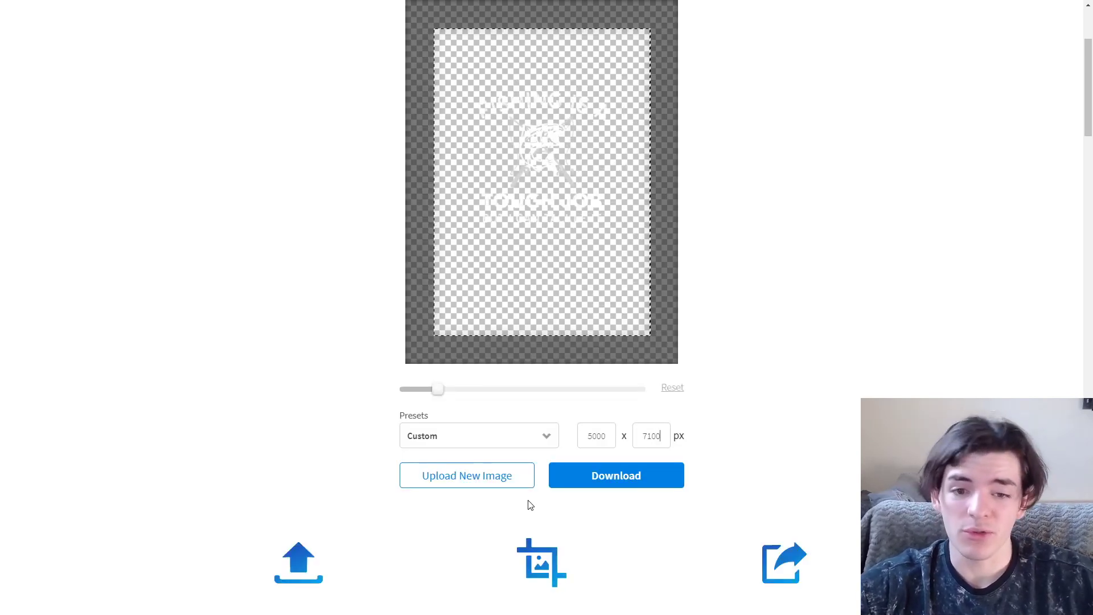
- Enlarge the fishing logo inside the crop frame
{"action": "scroll", "coordinate": [523, 432], "scroll_direction": "up", "scroll_amount": 1}
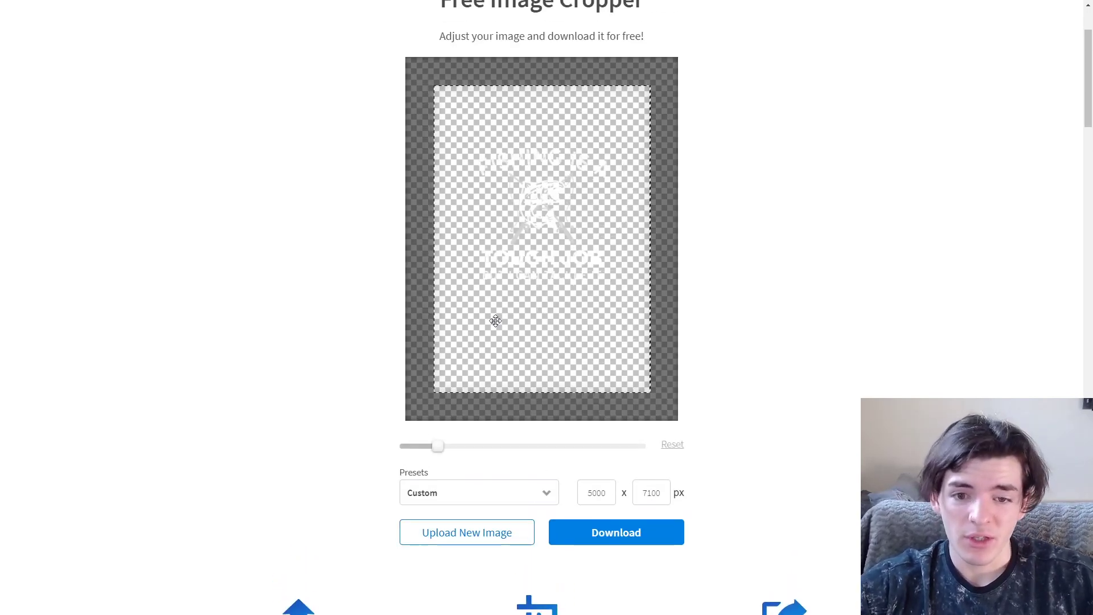
{"action": "scroll", "coordinate": [490, 373], "scroll_direction": "up", "scroll_amount": 2}
{"action": "scroll", "coordinate": [438, 441], "scroll_direction": "down", "scroll_amount": 1}
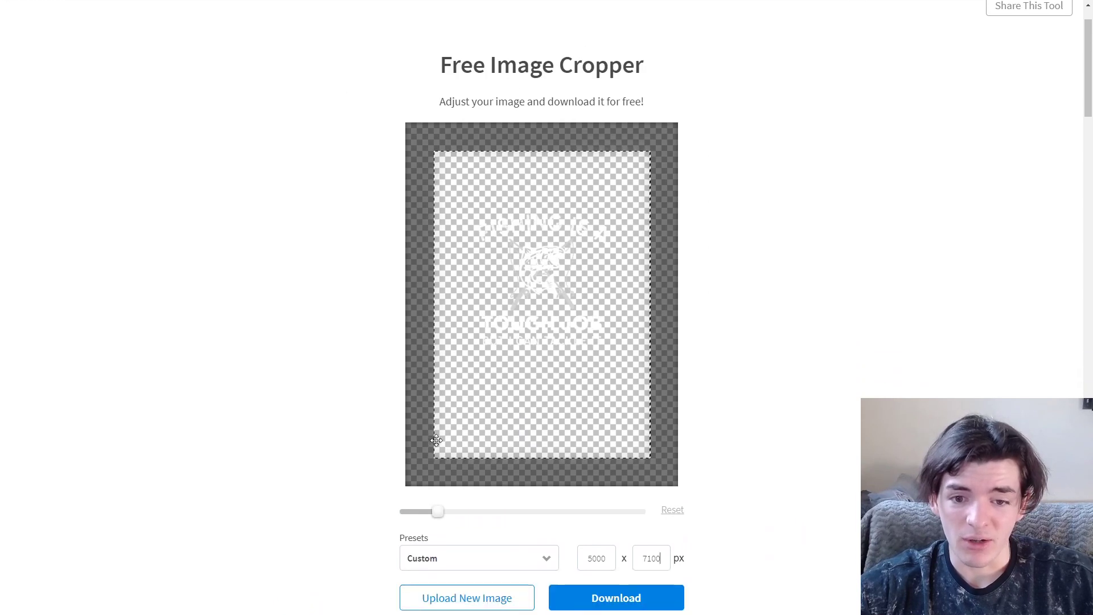
{"action": "left_click_drag", "start_coordinate": [437, 503], "coordinate": [464, 506]}
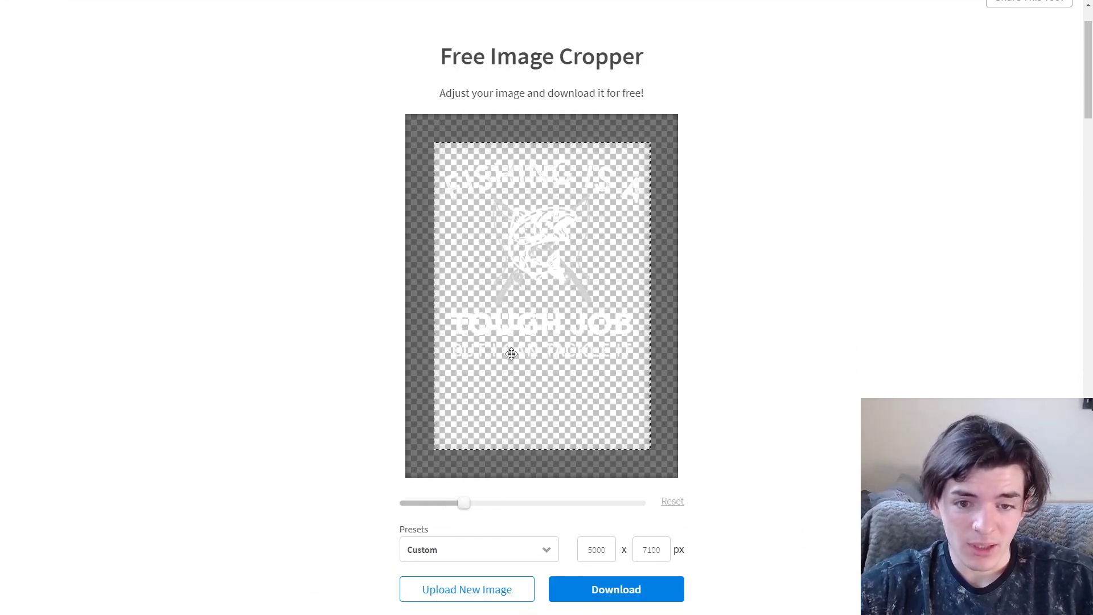
{"action": "left_click_drag", "start_coordinate": [527, 304], "coordinate": [527, 295]}
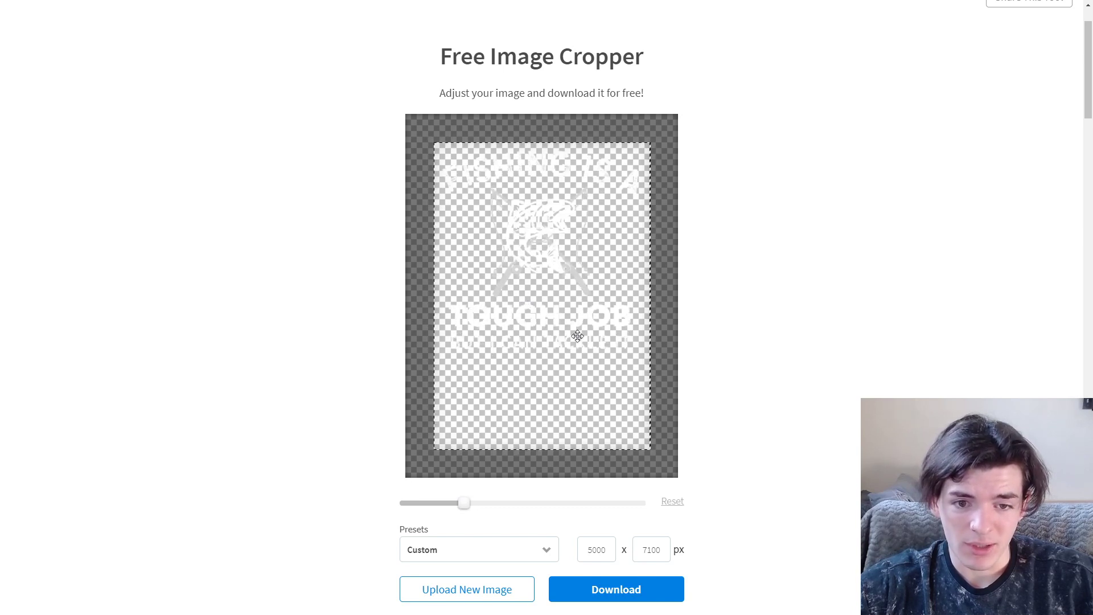
- Reload the cropper, re-enlarge the logo, nudge it upward, and download the cropped image
{"action": "key", "text": "ctrl+plus"}
{"action": "key", "text": "ctrl+plus"}
{"action": "key", "text": "F5"}
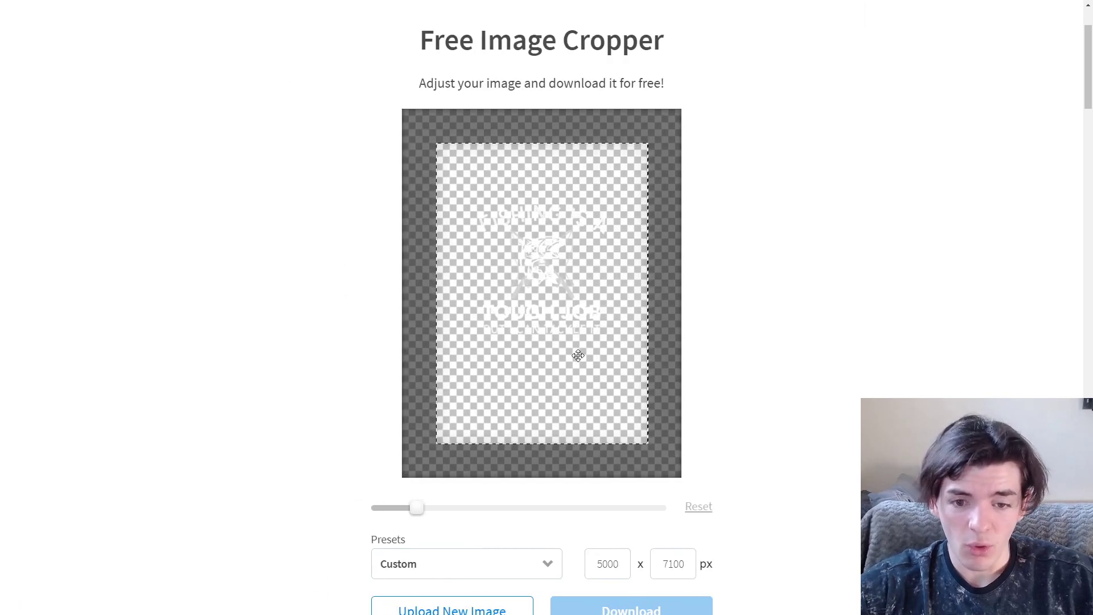
{"action": "key", "text": "ctrl+plus"}
{"action": "left_click_drag", "start_coordinate": [397, 536], "coordinate": [442, 535]}
{"action": "left_click_drag", "start_coordinate": [553, 325], "coordinate": [552, 321]}
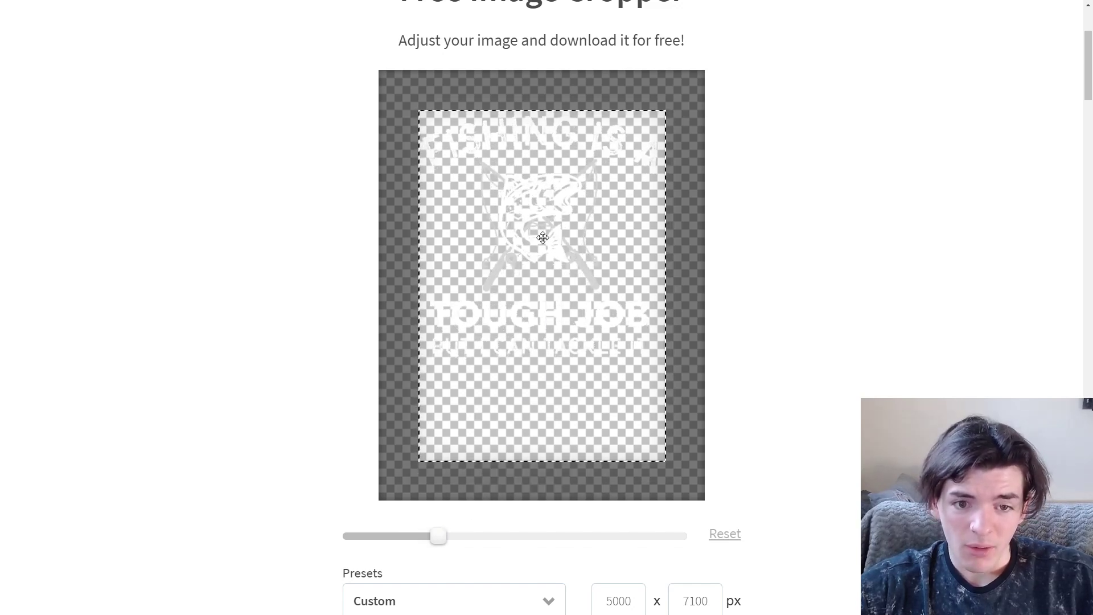
{"action": "scroll", "coordinate": [569, 359], "scroll_direction": "down", "scroll_amount": 5}
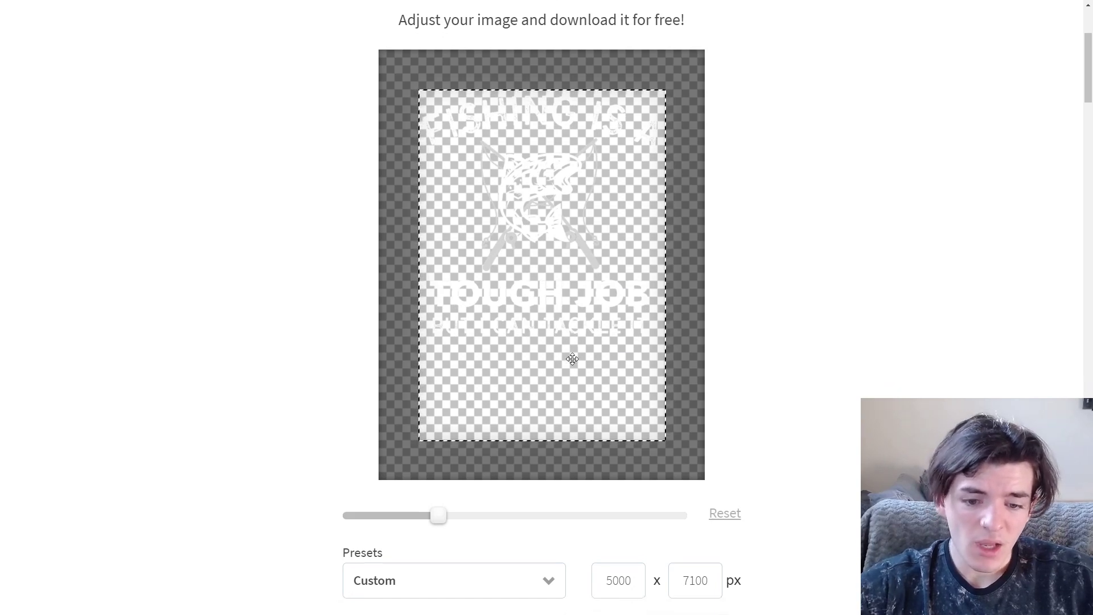
{"action": "left_click", "coordinate": [647, 383]}
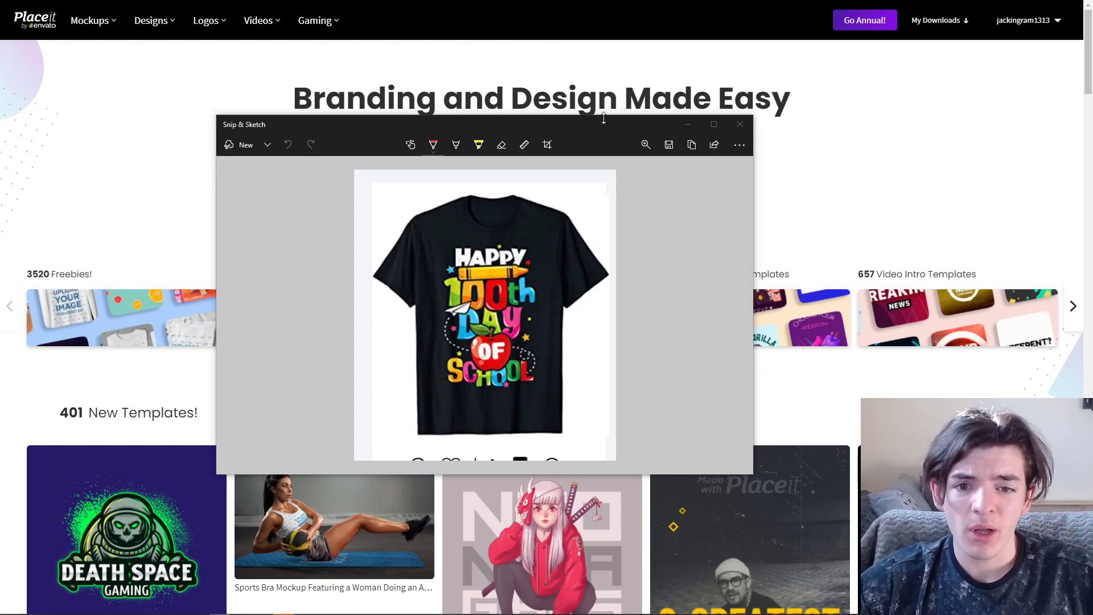
- Move the Snip & Sketch shirt image off the top of the screen
{"action": "mouse_move", "coordinate": [601, 128]}
{"action": "left_mouse_down"}
{"action": "mouse_move", "coordinate": [679, 162]}
{"action": "mouse_move", "coordinate": [950, 0]}
{"action": "left_mouse_up"}
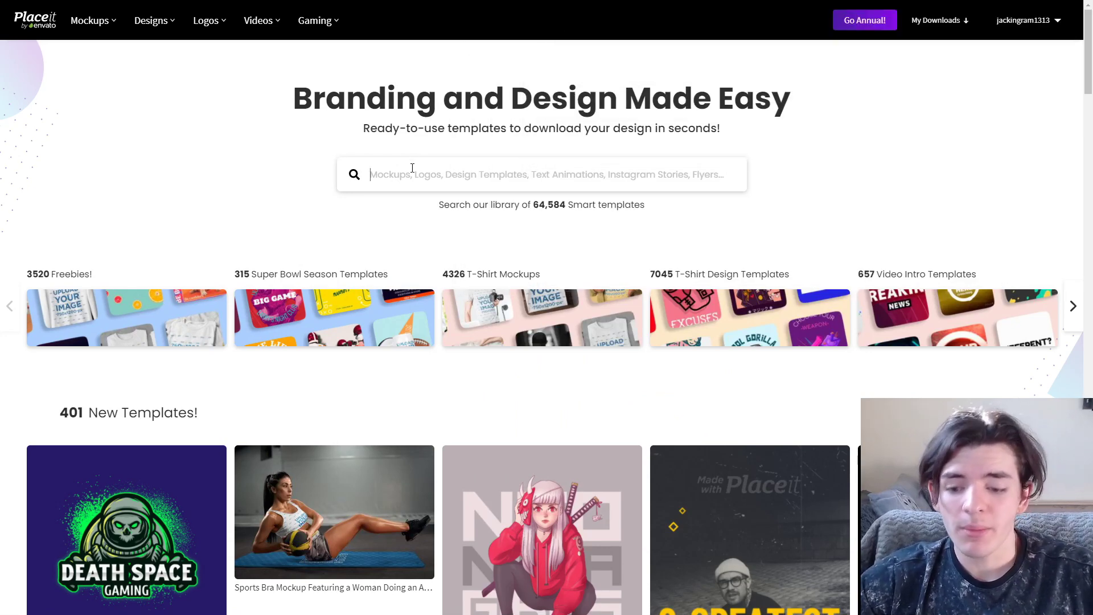
- Search templates for 'school' and filter the results to T-Shirt Design
{"action": "type", "text": "sa"}
{"action": "key", "text": "BackSpace"}
{"action": "key", "text": "BackSpace"}
{"action": "type", "text": "school"}
{"action": "key", "text": "Return"}
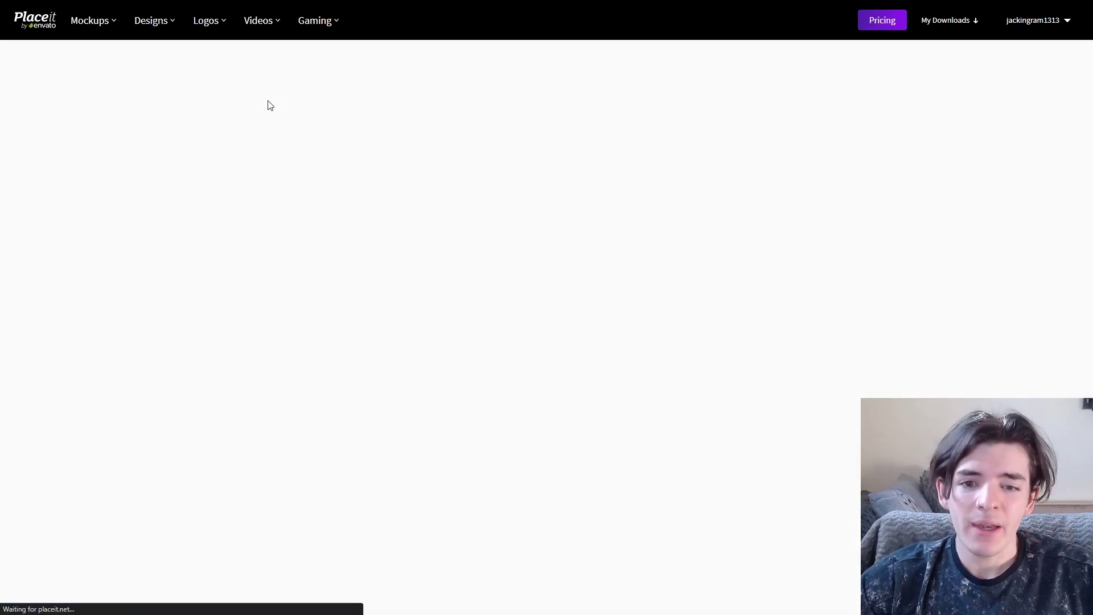
{"action": "scroll", "coordinate": [78, 456], "scroll_direction": "down", "scroll_amount": 7}
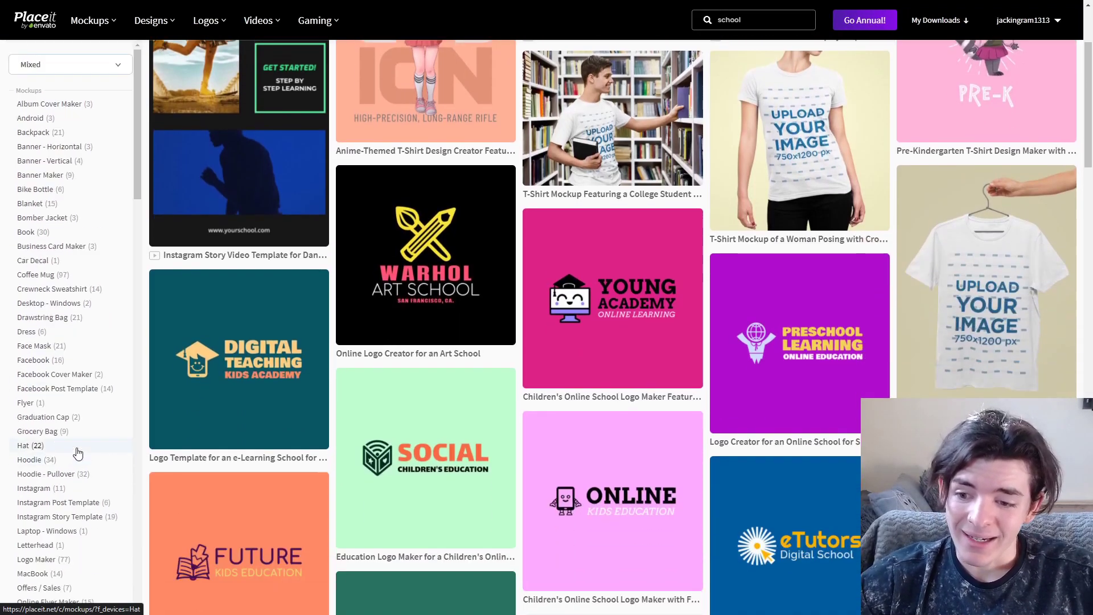
{"action": "scroll", "coordinate": [78, 449], "scroll_direction": "down", "scroll_amount": 3}
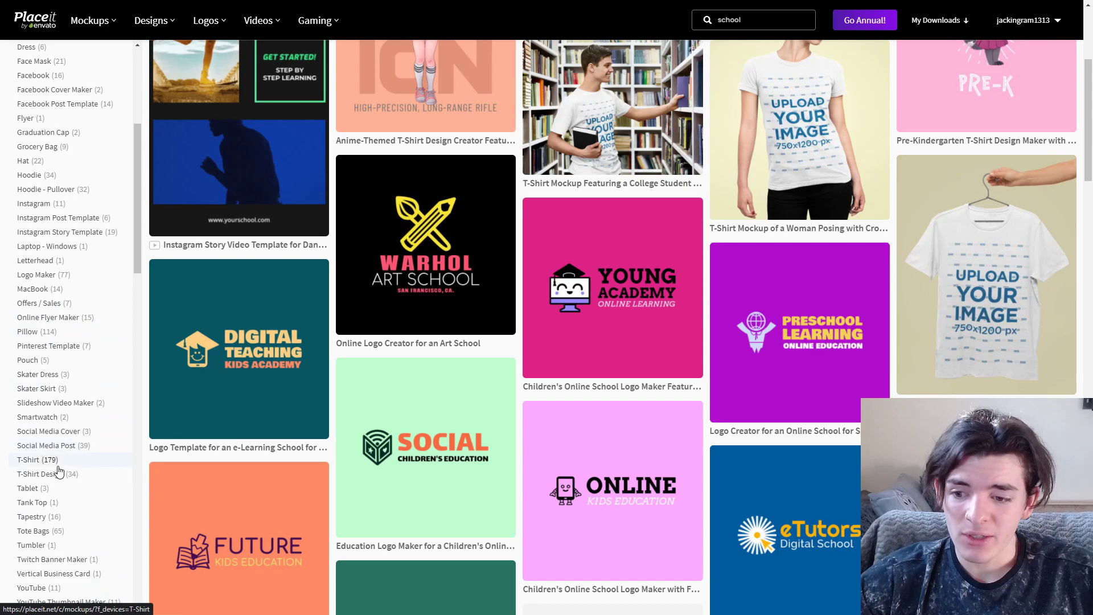
{"action": "left_click", "coordinate": [51, 474]}
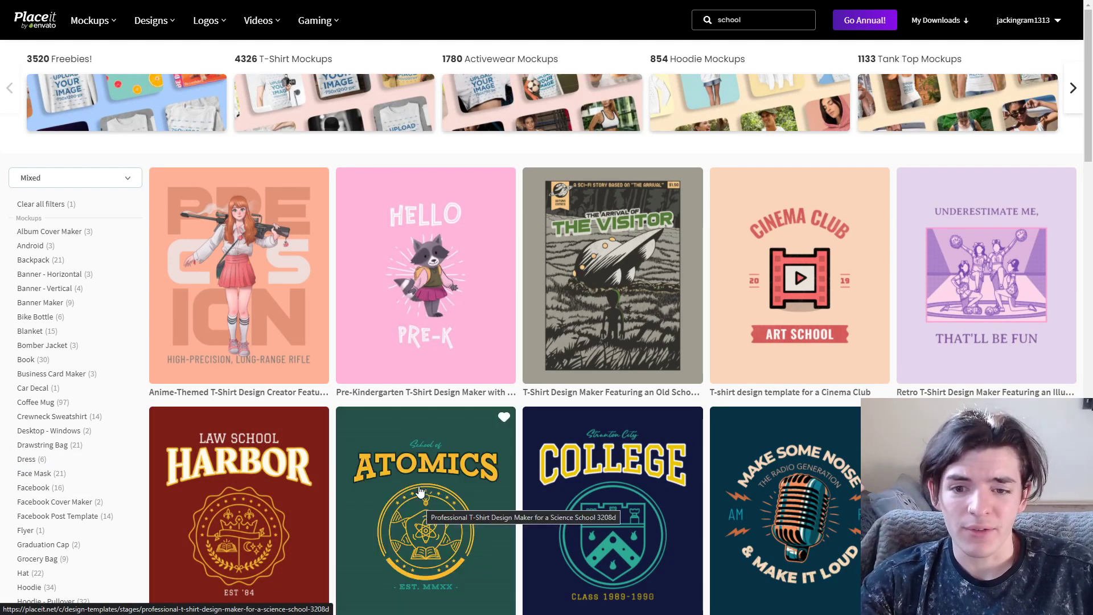
- Scroll the school results and open the O IS FOR OLD SCHOOL template
{"action": "scroll", "coordinate": [480, 345], "scroll_direction": "down", "scroll_amount": 3}
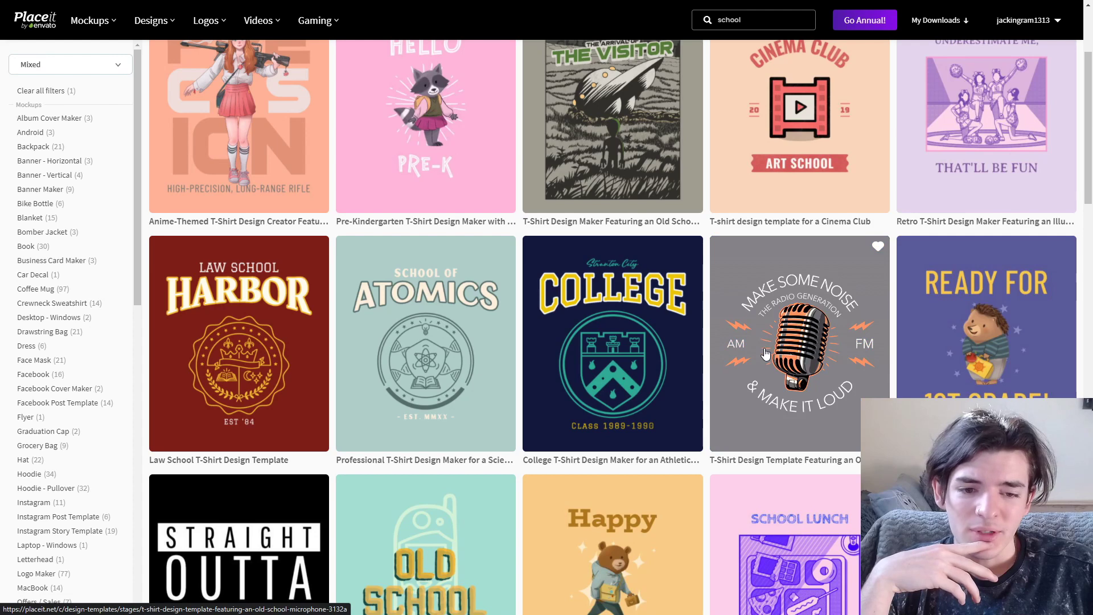
{"action": "scroll", "coordinate": [767, 355], "scroll_direction": "down", "scroll_amount": 1}
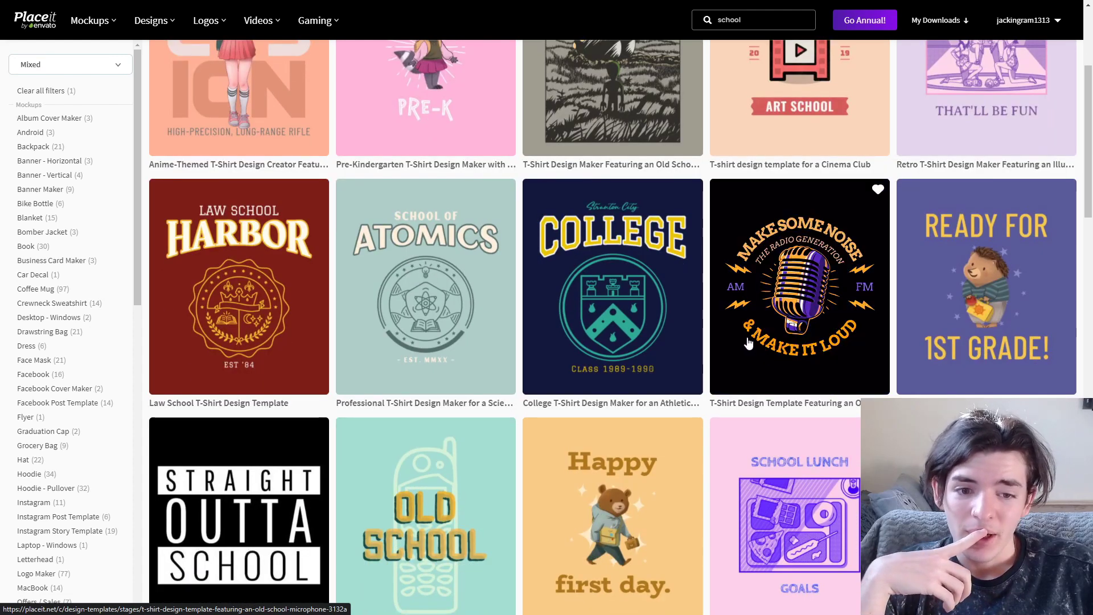
{"action": "scroll", "coordinate": [729, 338], "scroll_direction": "down", "scroll_amount": 4}
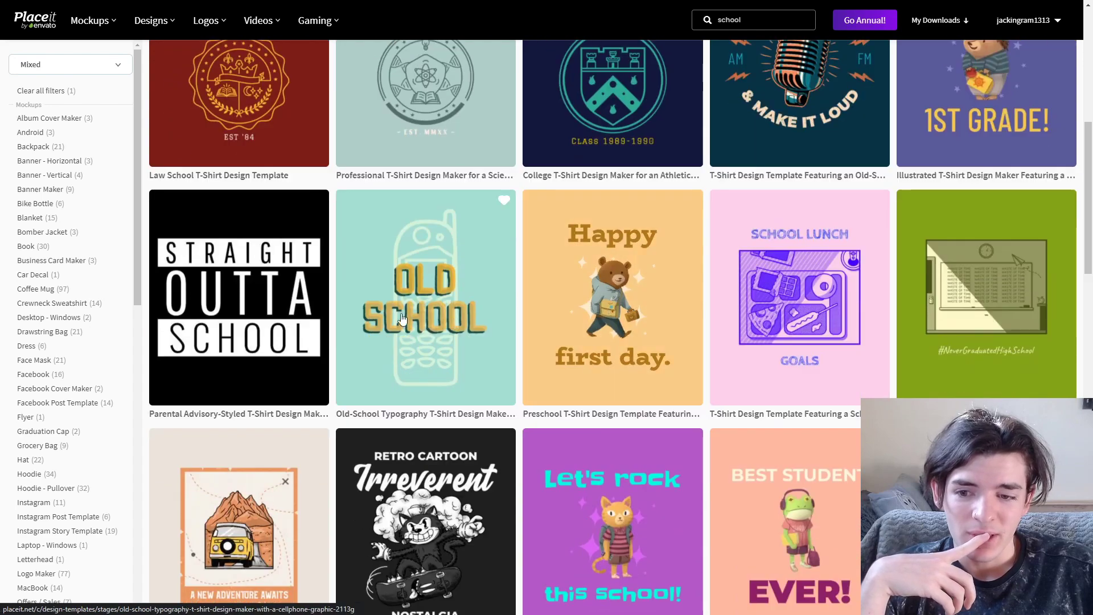
{"action": "scroll", "coordinate": [426, 296], "scroll_direction": "down", "scroll_amount": 2}
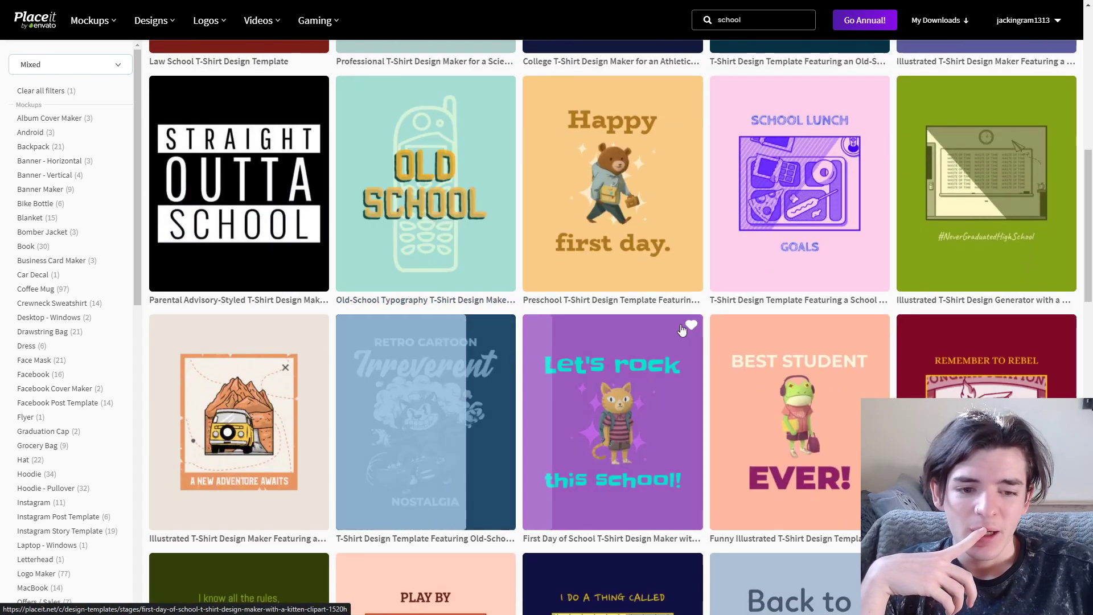
{"action": "scroll", "coordinate": [720, 335], "scroll_direction": "down", "scroll_amount": 1}
{"action": "scroll", "coordinate": [569, 319], "scroll_direction": "down", "scroll_amount": 1}
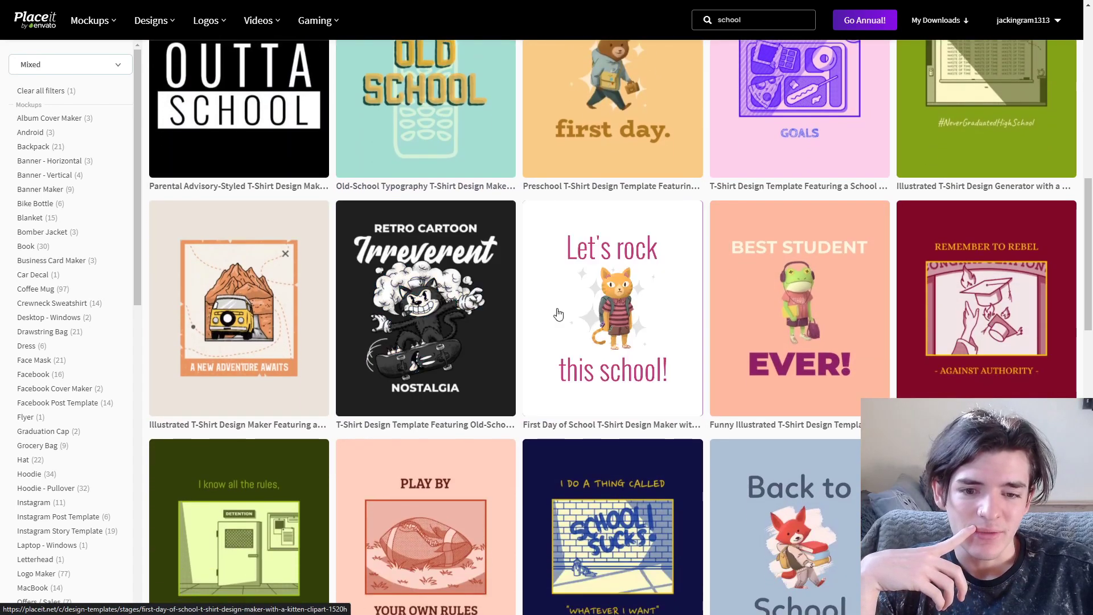
{"action": "scroll", "coordinate": [654, 337], "scroll_direction": "down", "scroll_amount": 7}
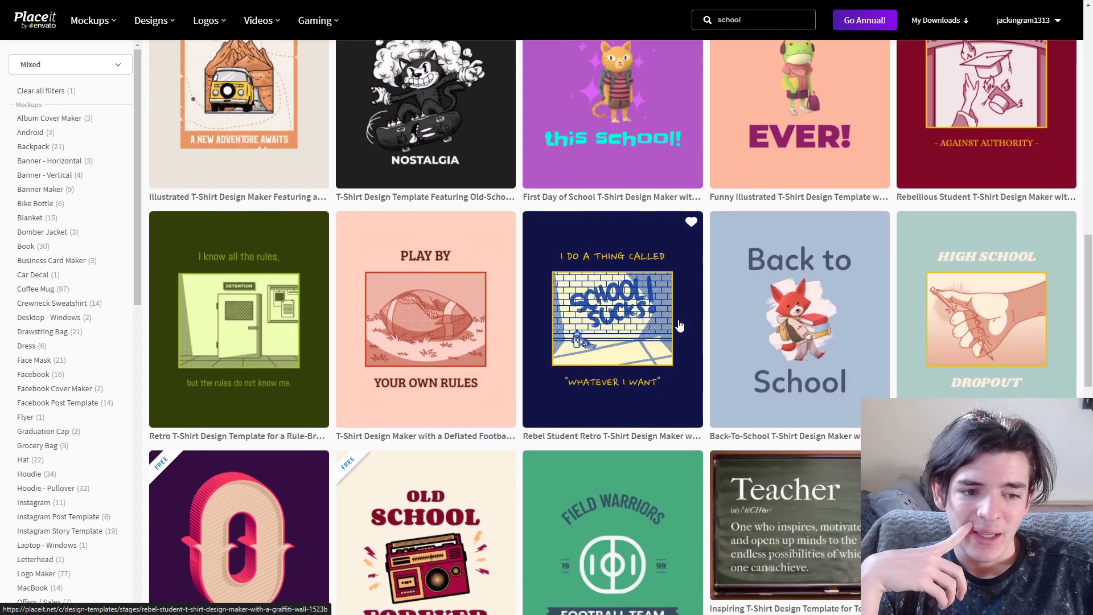
{"action": "scroll", "coordinate": [679, 323], "scroll_direction": "down", "scroll_amount": 2}
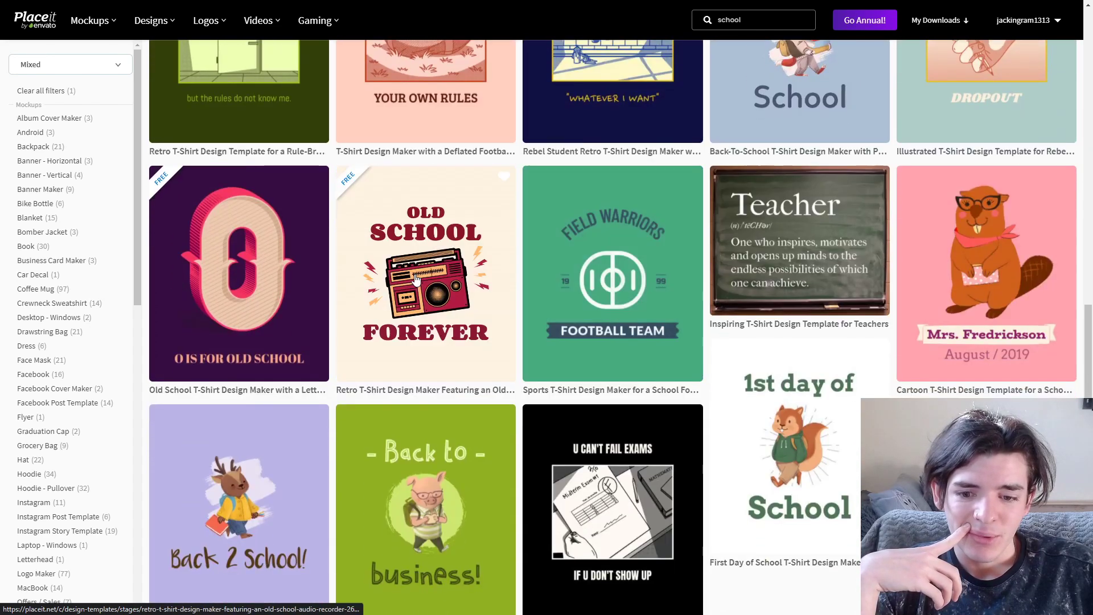
{"action": "scroll", "coordinate": [415, 279], "scroll_direction": "down", "scroll_amount": 2}
{"action": "scroll", "coordinate": [319, 296], "scroll_direction": "up", "scroll_amount": 6}
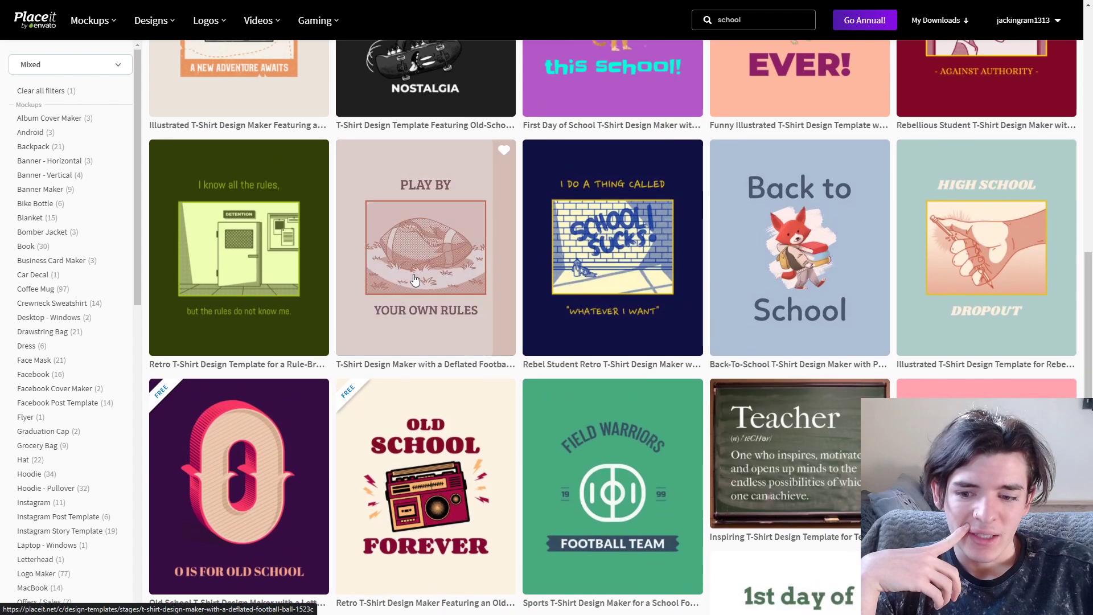
{"action": "scroll", "coordinate": [226, 312], "scroll_direction": "down", "scroll_amount": 3}
{"action": "left_click", "coordinate": [226, 312]}
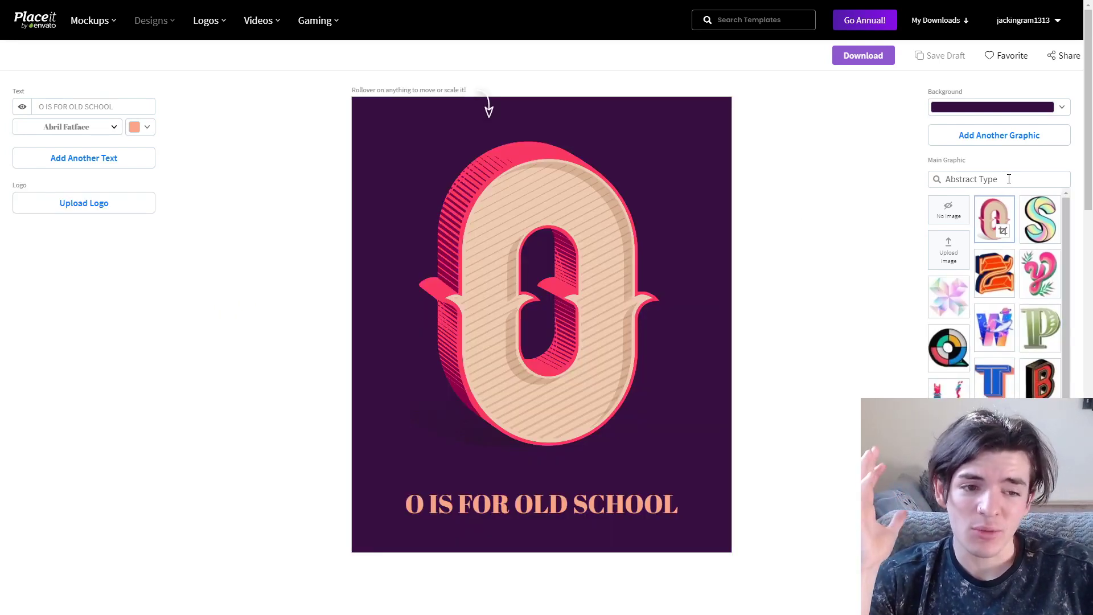
- Search the Main Graphic list to swap the O for the smiling star graphic
{"action": "left_click_drag", "start_coordinate": [1005, 178], "coordinate": [911, 183]}
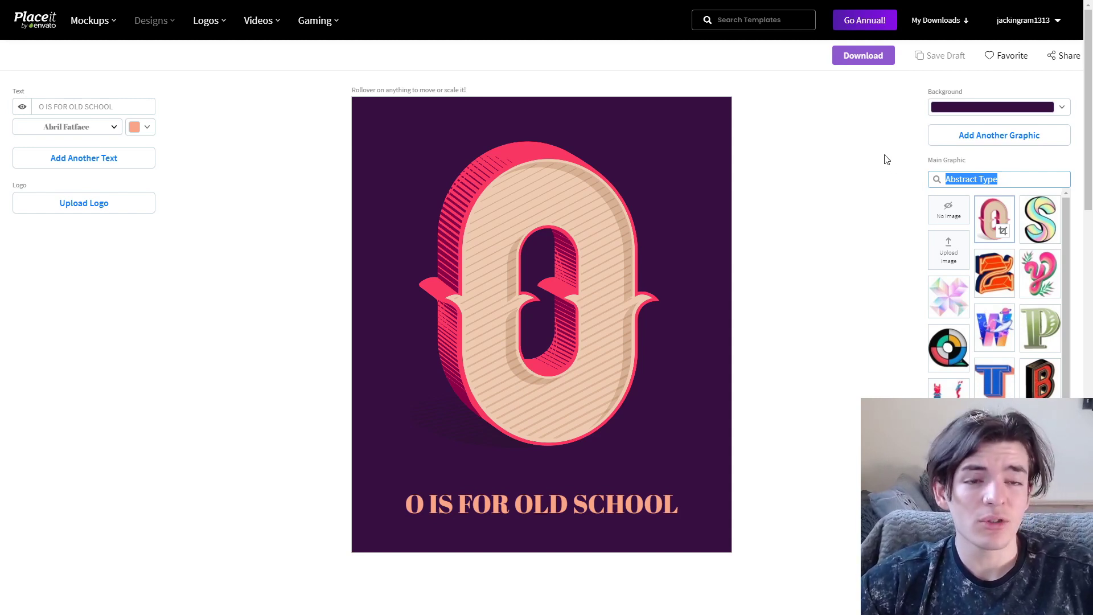
{"action": "mouse_move", "coordinate": [603, 2]}
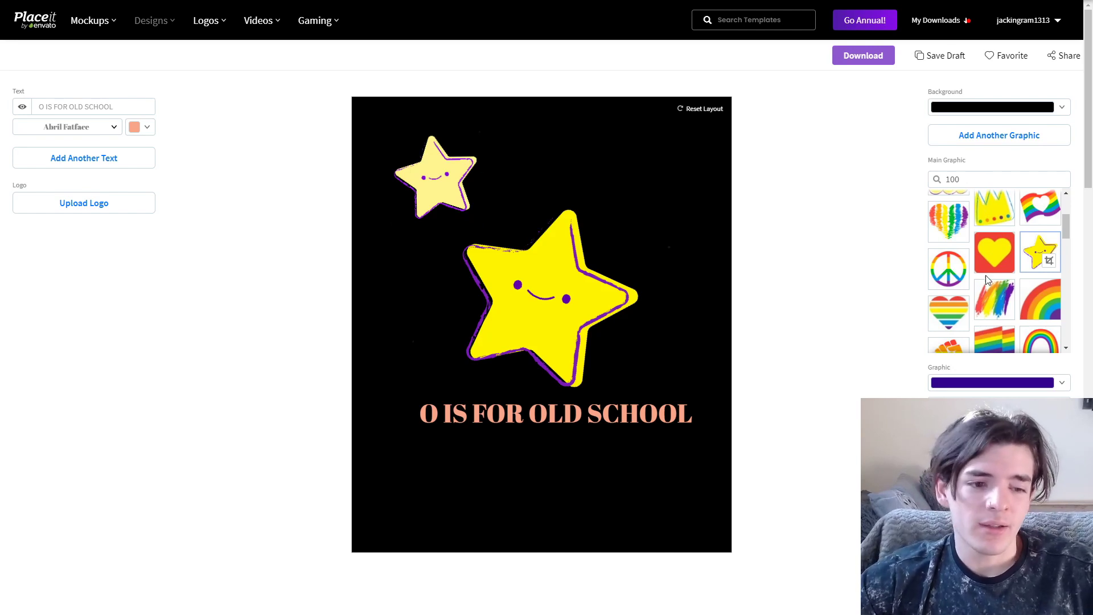
{"action": "scroll", "coordinate": [987, 279], "scroll_direction": "up", "scroll_amount": 2}
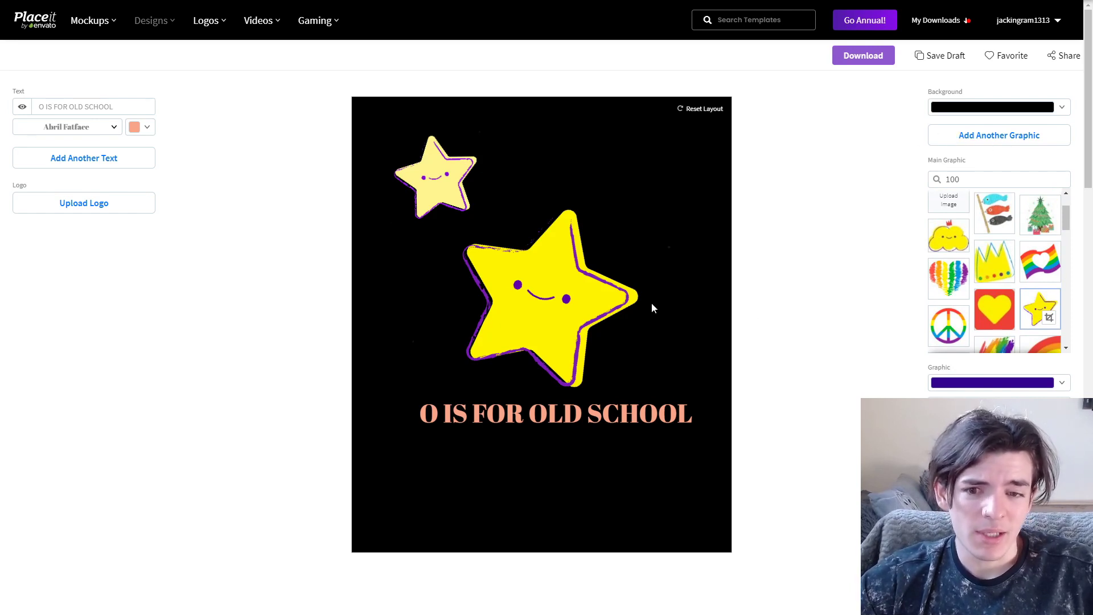
- Shift the small star slightly right and select the O IS FOR OLD SCHOOL caption
{"action": "left_click", "coordinate": [428, 199]}
{"action": "left_click_drag", "start_coordinate": [430, 241], "coordinate": [438, 246]}
{"action": "left_click", "coordinate": [535, 292]}
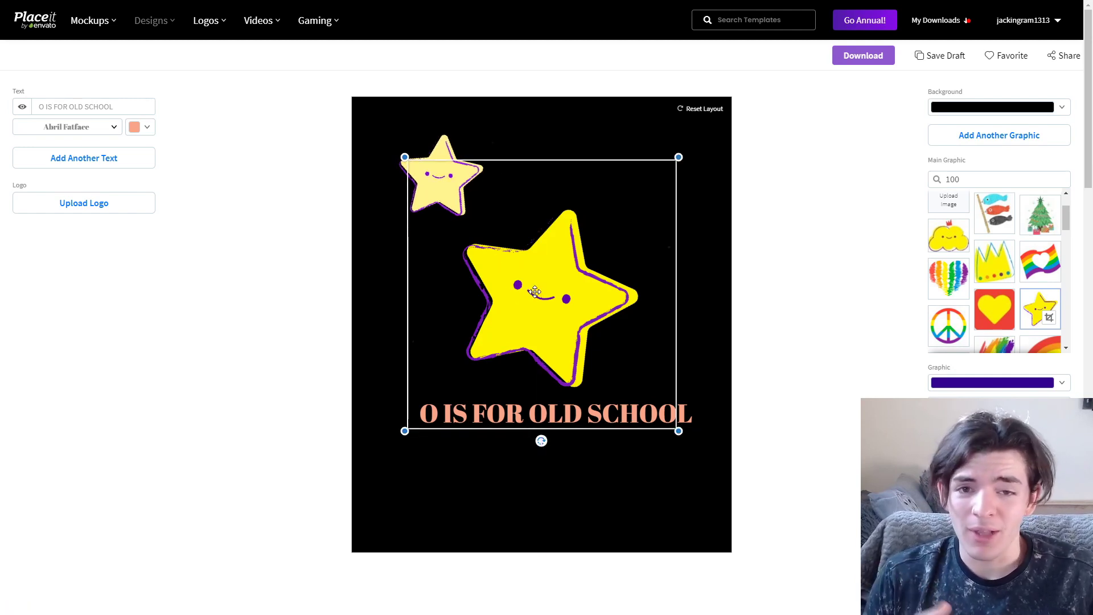
{"action": "left_click", "coordinate": [215, 222]}
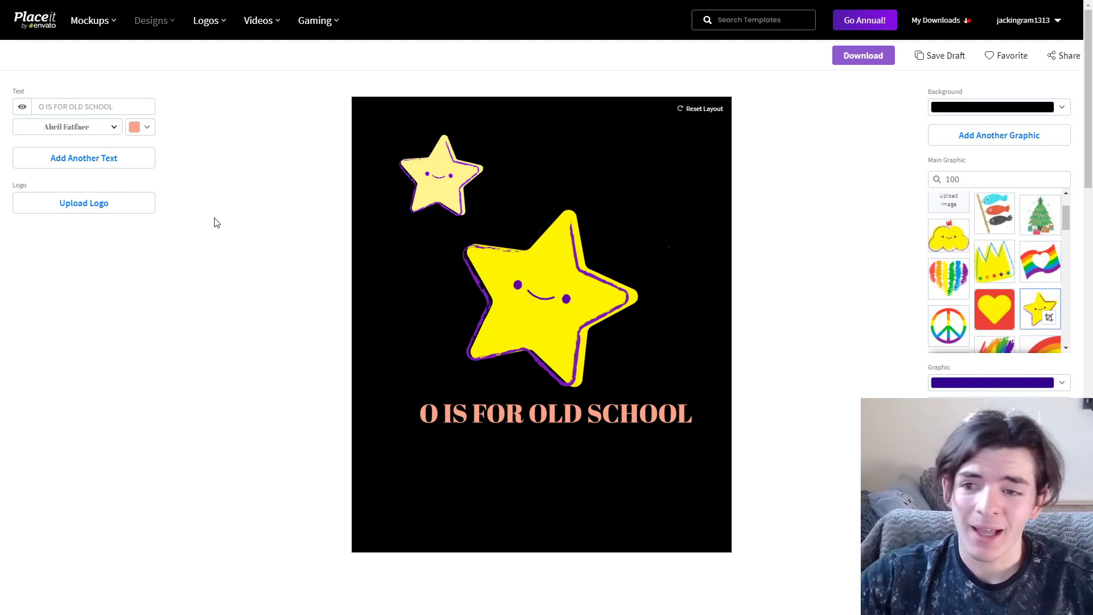
{"action": "left_click_drag", "start_coordinate": [125, 107], "coordinate": [21, 110]}
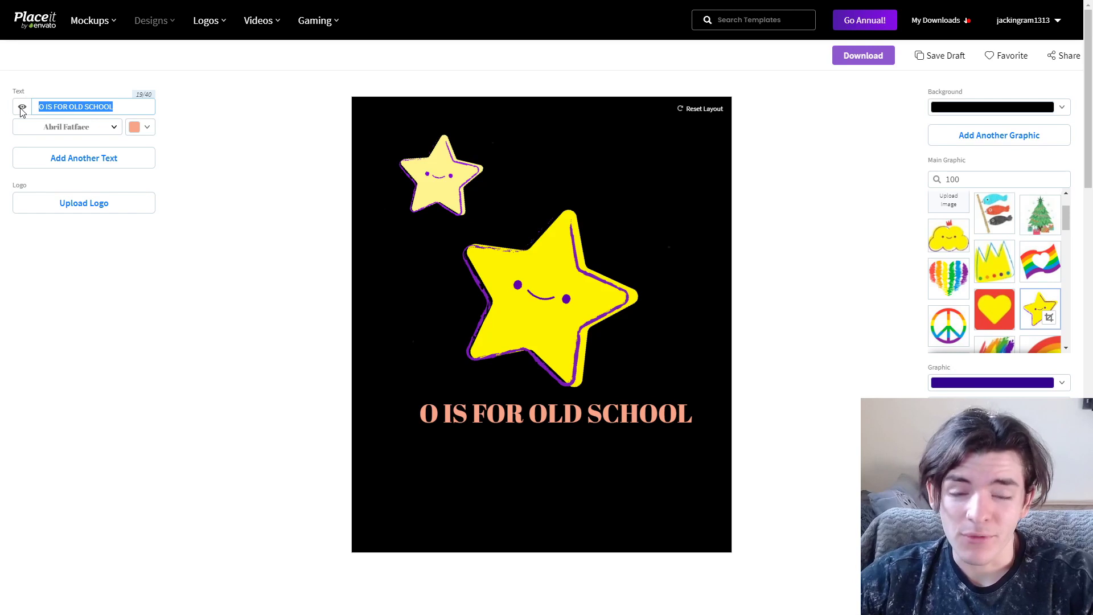
- Replace the caption with 'YOU'RE A STAR!' beside the small star, and place Change Me below the big star
{"action": "key", "text": "BackSpace"}
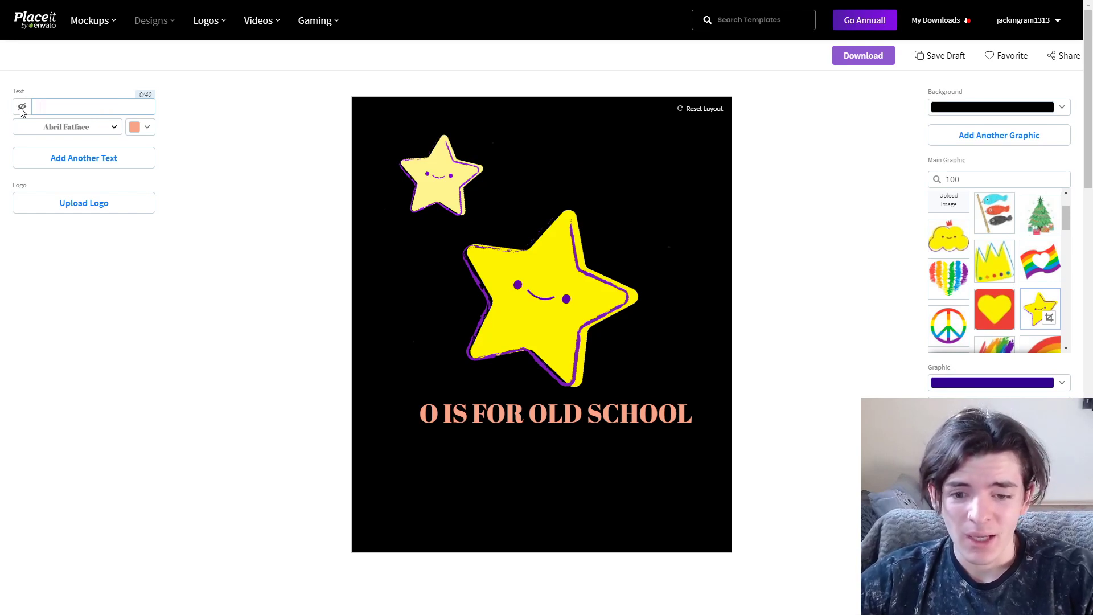
{"action": "left_click", "coordinate": [63, 157]}
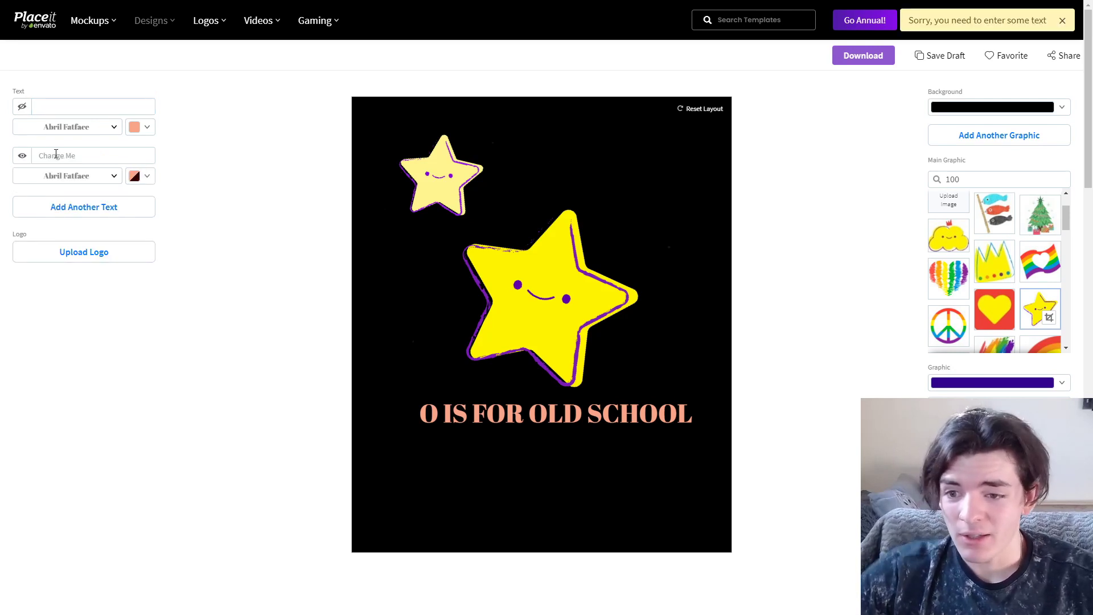
{"action": "left_click", "coordinate": [62, 108]}
{"action": "type", "text": "YOU'"}
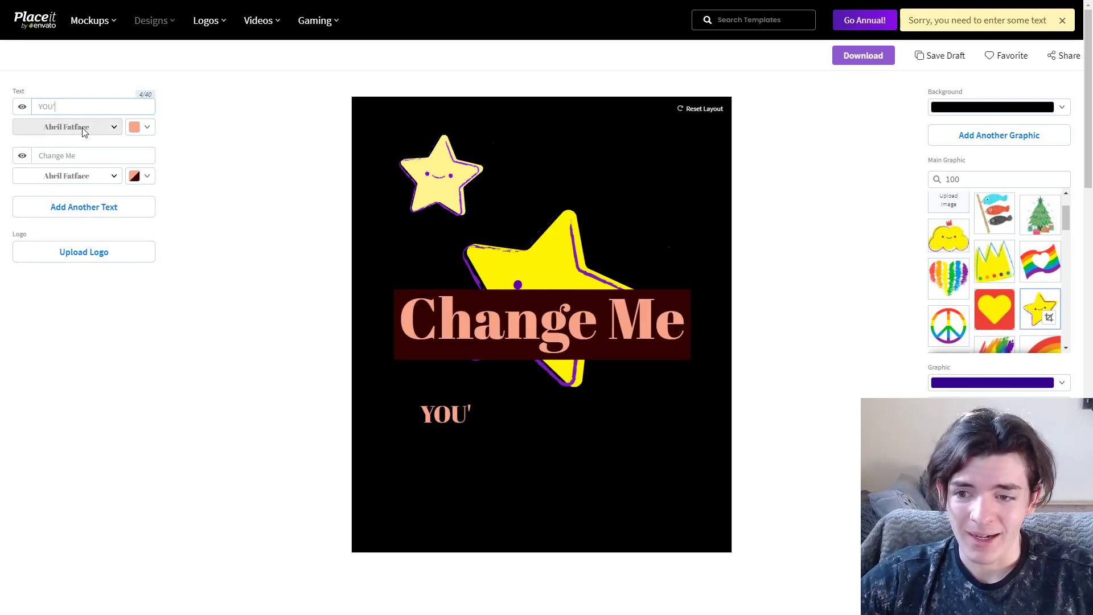
{"action": "type", "text": "RE A STAR!"}
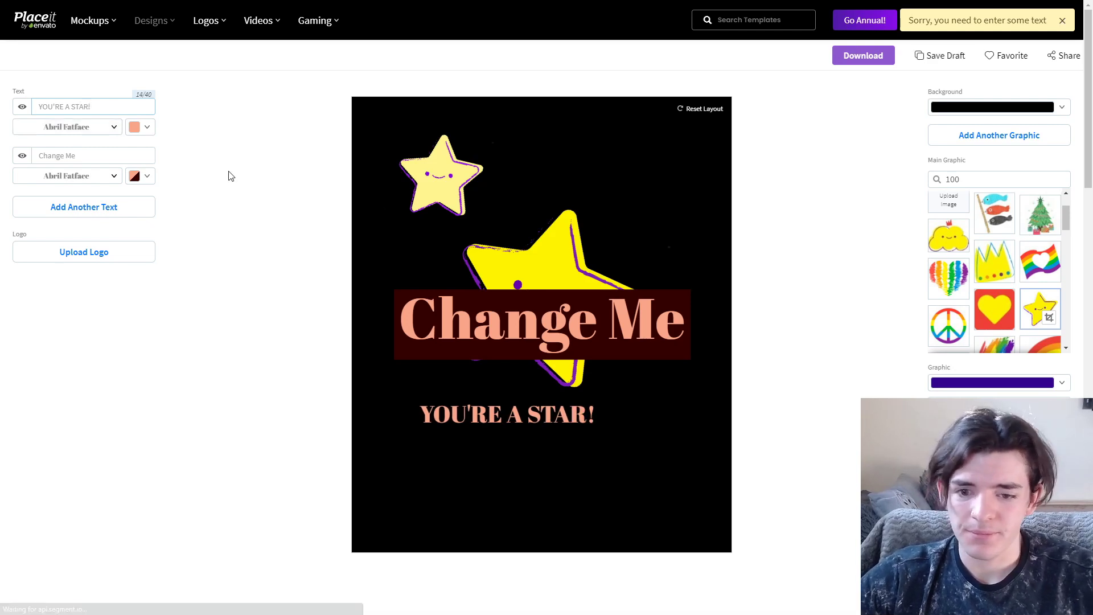
{"action": "left_click_drag", "start_coordinate": [528, 416], "coordinate": [601, 184]}
{"action": "left_click", "coordinate": [267, 337]}
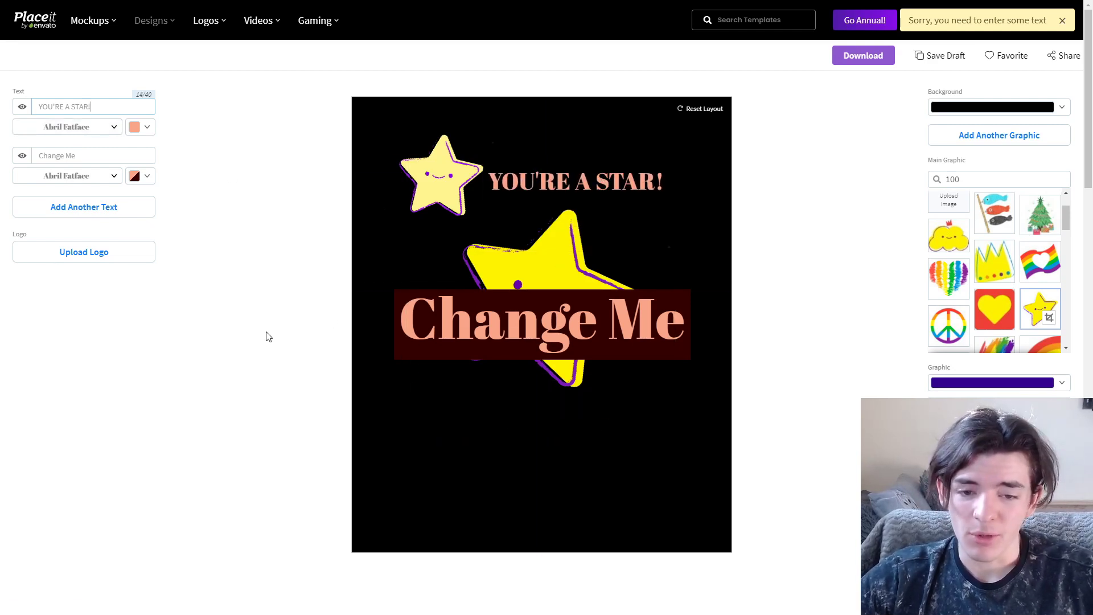
{"action": "left_click_drag", "start_coordinate": [421, 346], "coordinate": [426, 450]}
{"action": "left_click", "coordinate": [326, 358]}
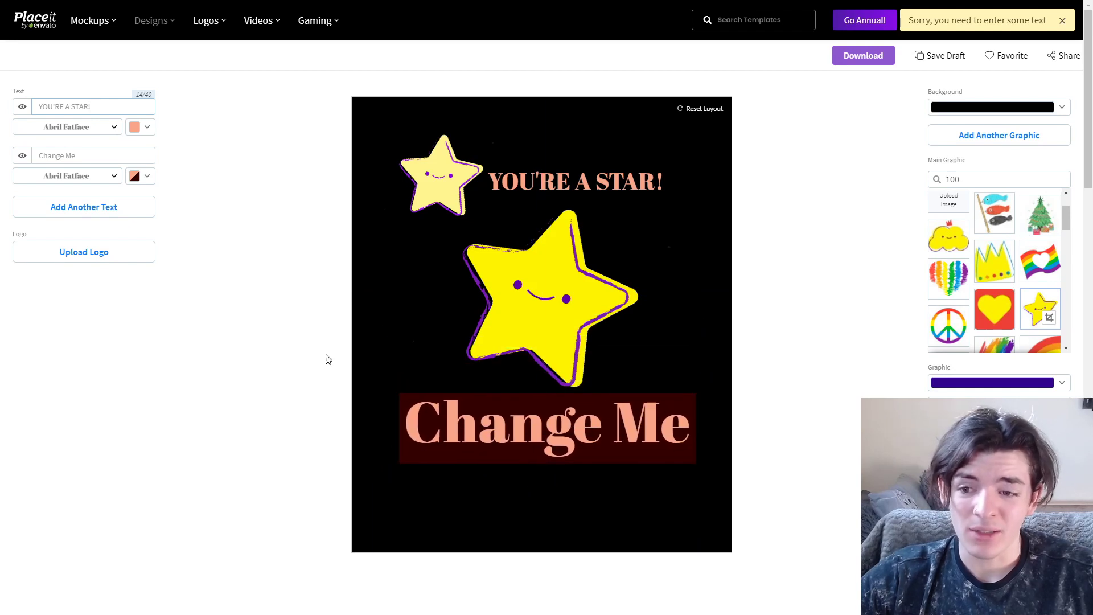
- Give Change Me a transparent, tight-padded background and violet text
{"action": "left_click", "coordinate": [136, 183]}
{"action": "left_click", "coordinate": [157, 194]}
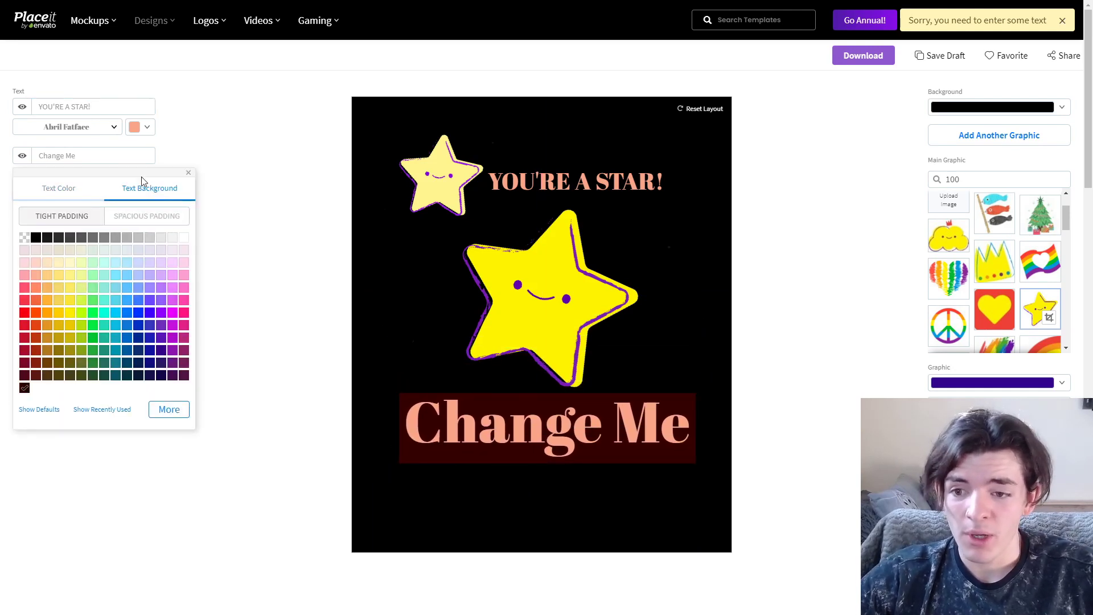
{"action": "left_click", "coordinate": [234, 182]}
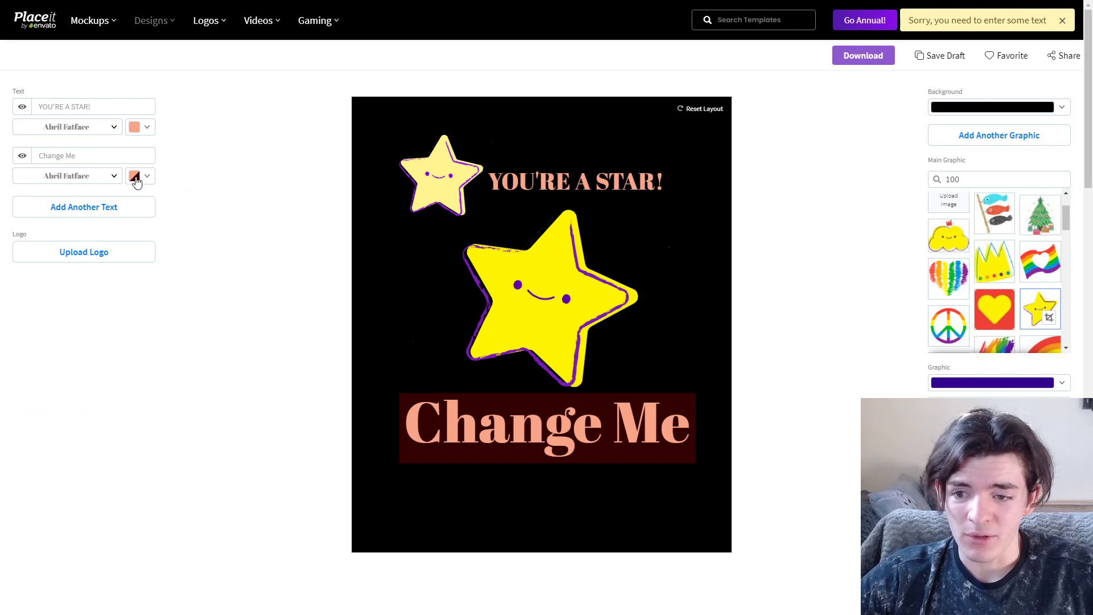
{"action": "left_click", "coordinate": [134, 177]}
{"action": "left_click", "coordinate": [89, 221]}
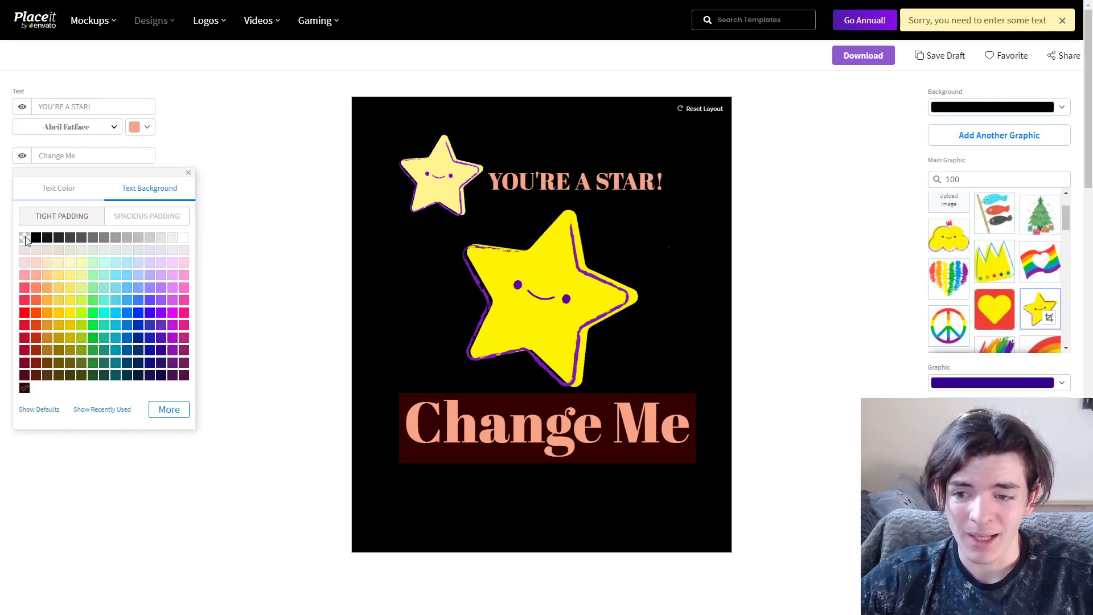
{"action": "left_click", "coordinate": [25, 239]}
{"action": "left_click", "coordinate": [52, 189]}
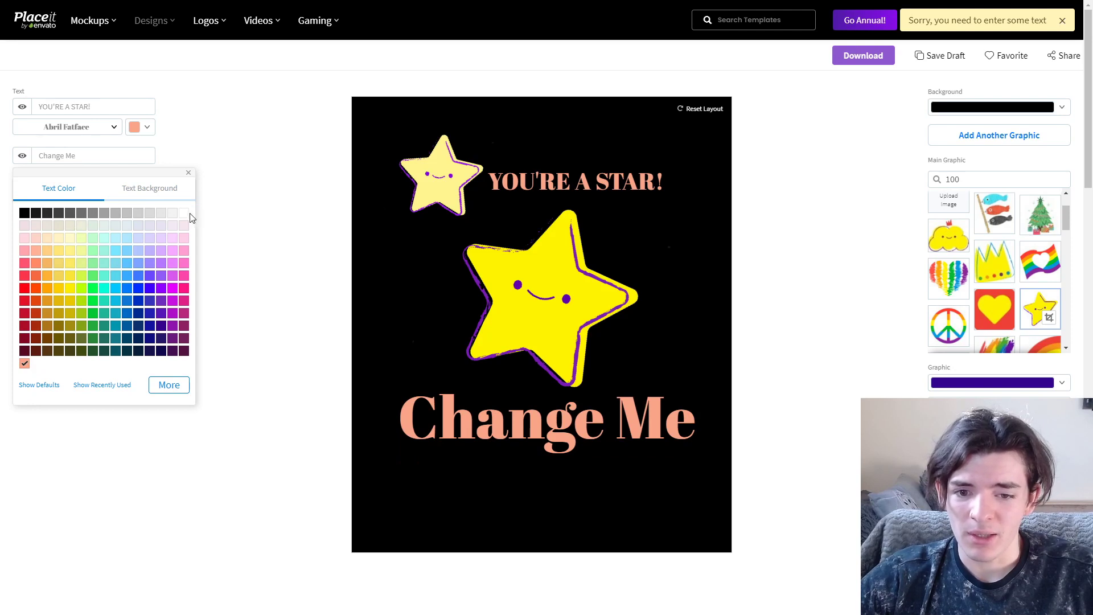
{"action": "left_click", "coordinate": [71, 288]}
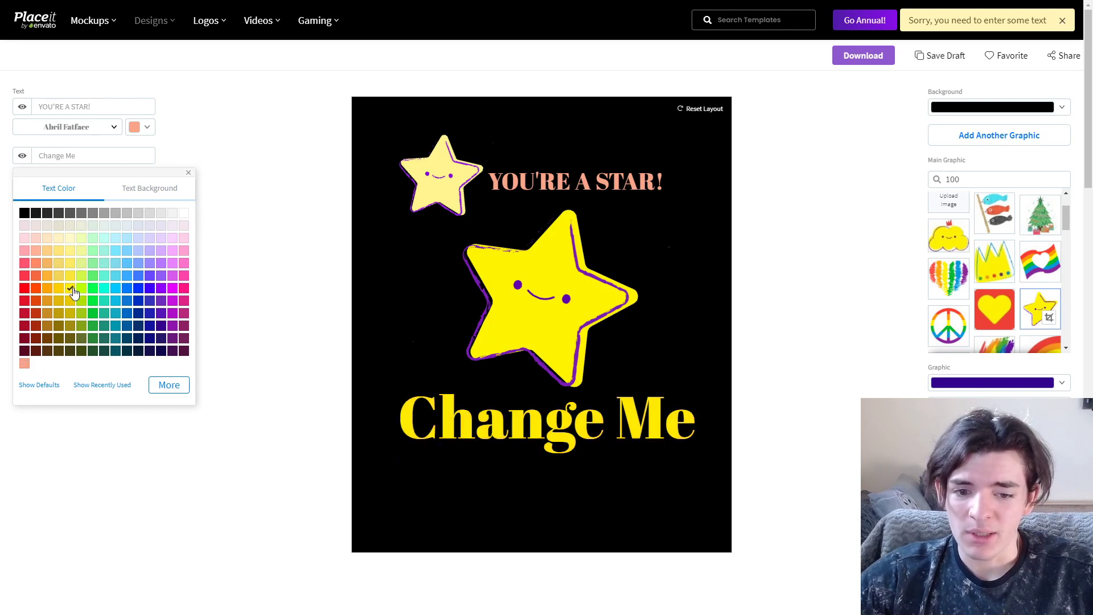
{"action": "left_click", "coordinate": [116, 290]}
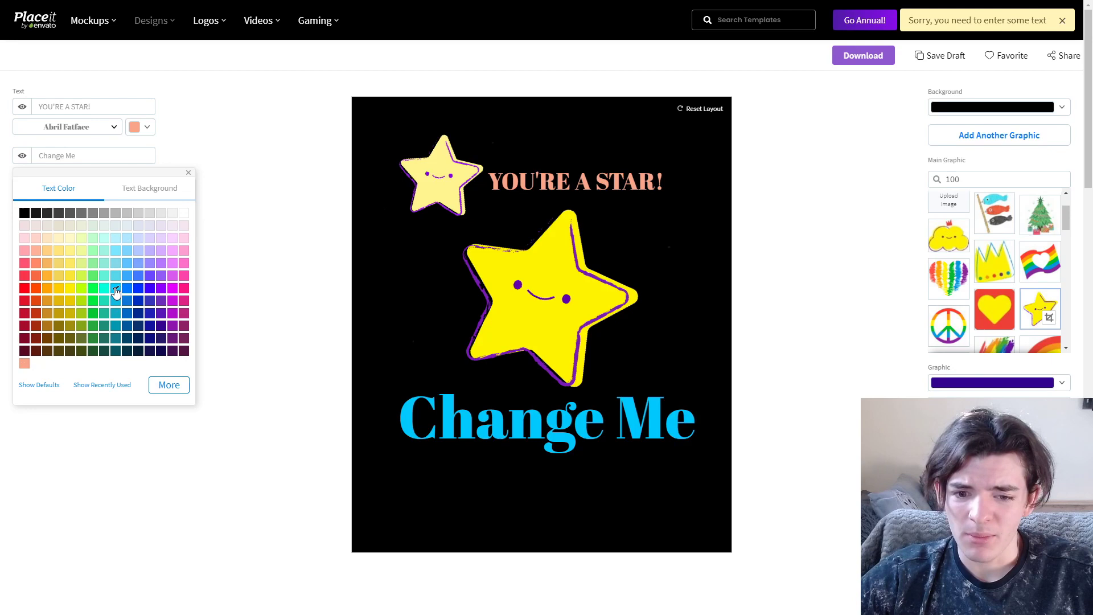
{"action": "left_click", "coordinate": [161, 289]}
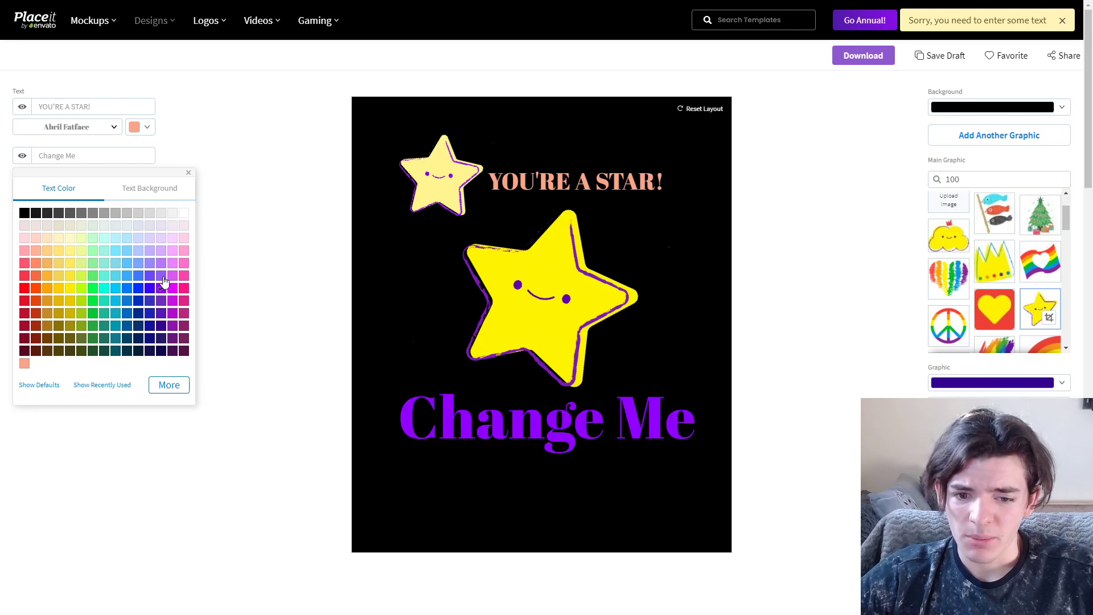
{"action": "left_click", "coordinate": [310, 293]}
- Turn the YOU'RE A STAR! text a golden yellow
{"action": "left_click", "coordinate": [140, 126]}
{"action": "left_click", "coordinate": [67, 216]}
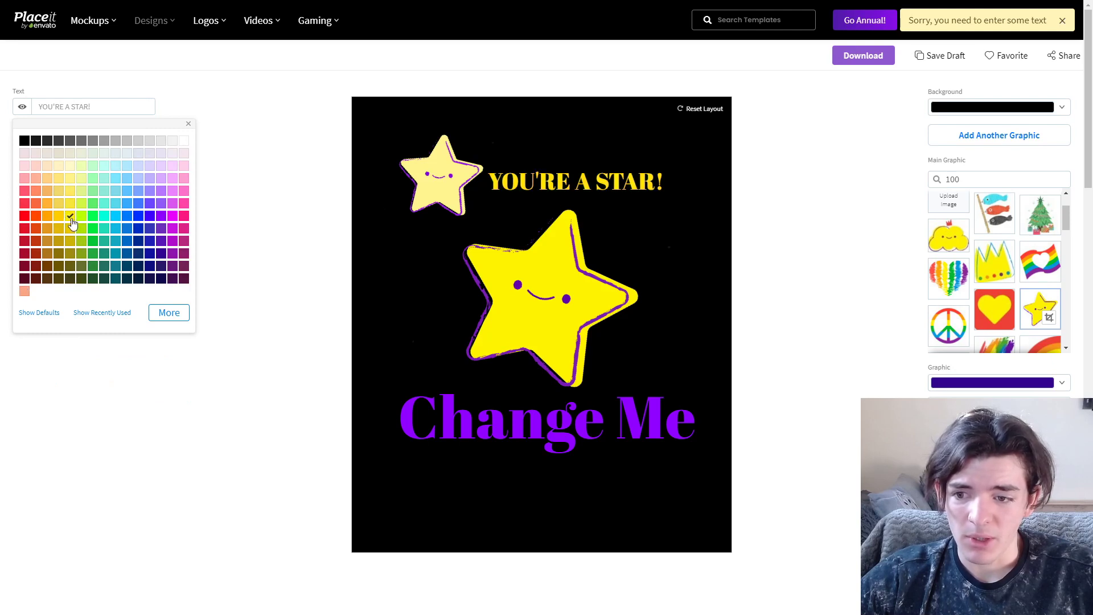
{"action": "left_click", "coordinate": [70, 228]}
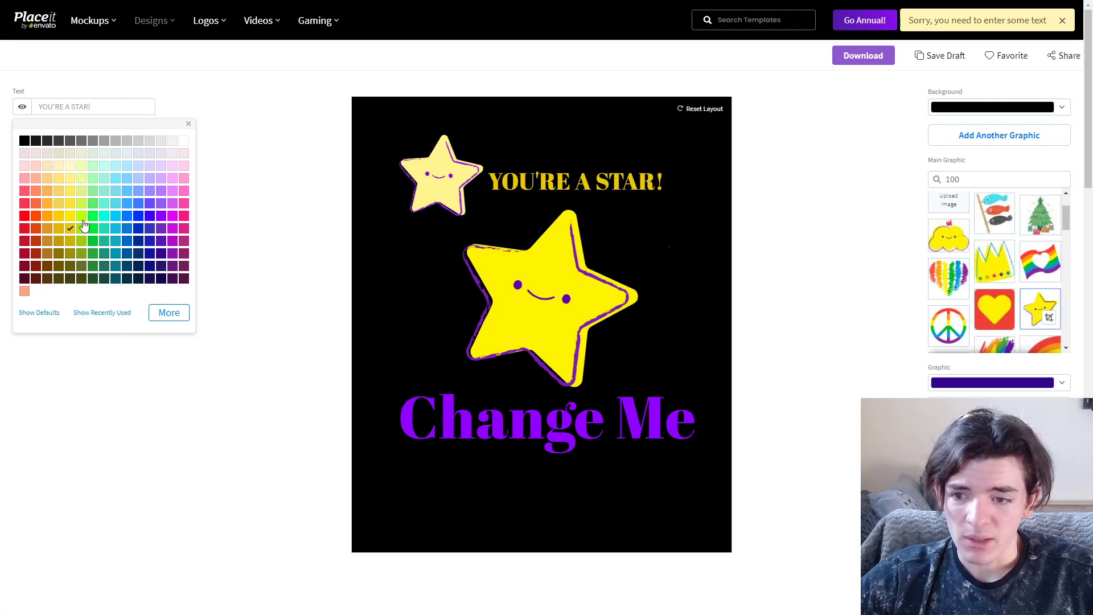
{"action": "left_click", "coordinate": [240, 222]}
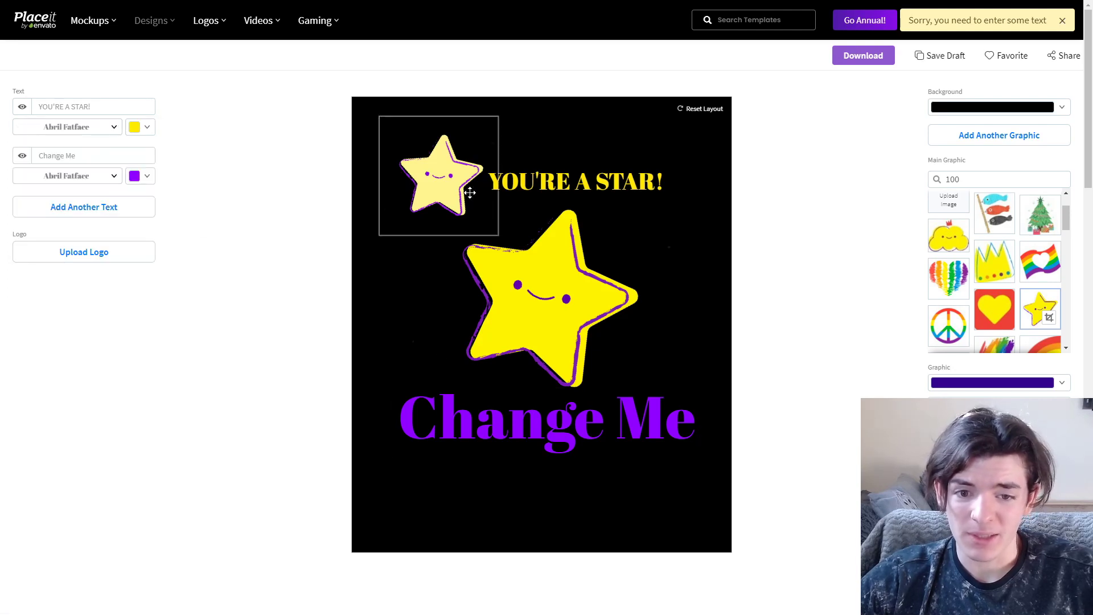
- Retype the second text as 'YOU LASTED 100 DAYS!' and centre it
{"action": "left_click_drag", "start_coordinate": [98, 162], "coordinate": [2, 165]}
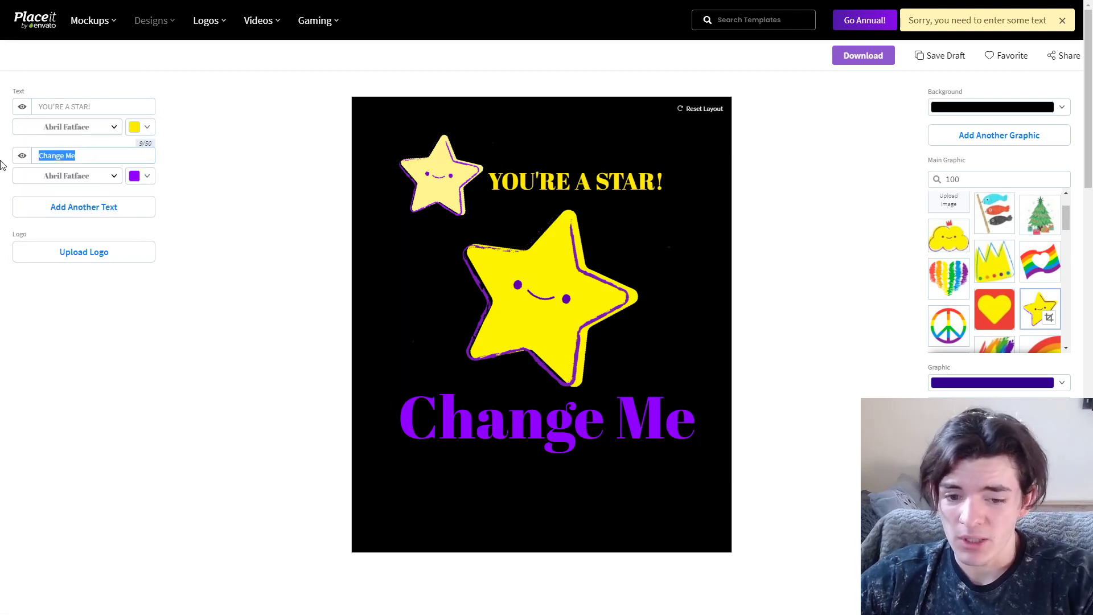
{"action": "type", "text": "YOU LAS"}
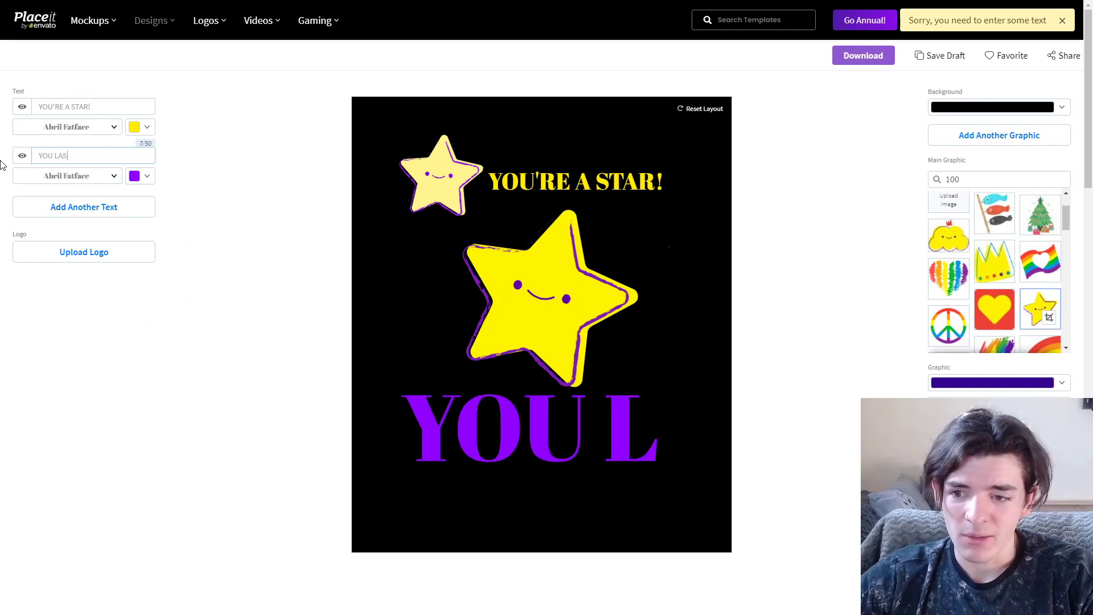
{"action": "type", "text": "TED"}
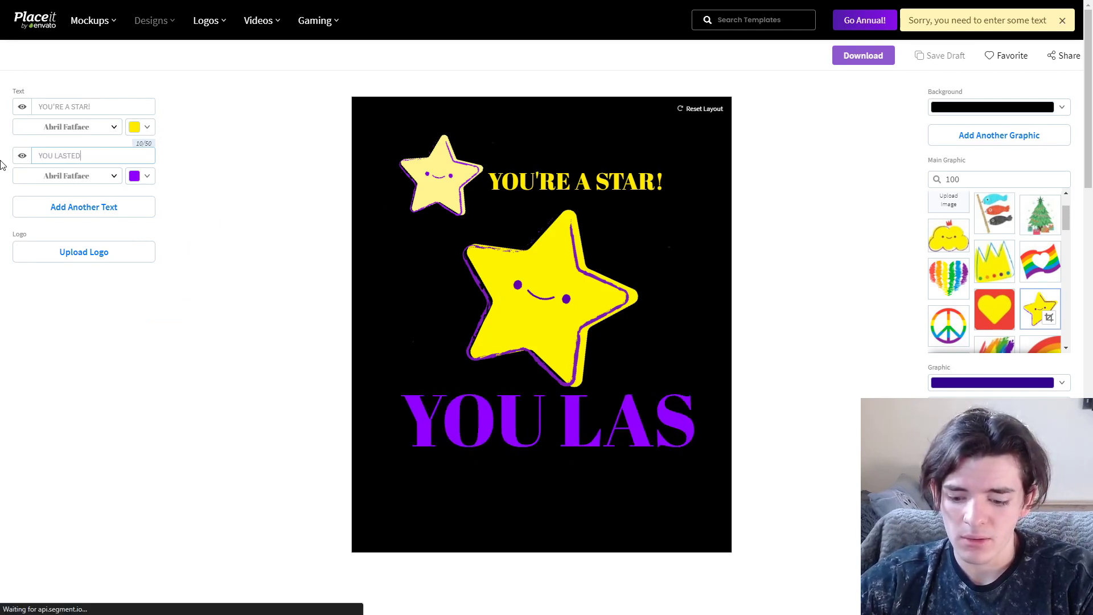
{"action": "type", "text": " 100 DAYS!"}
{"action": "left_click_drag", "start_coordinate": [477, 405], "coordinate": [474, 416]}
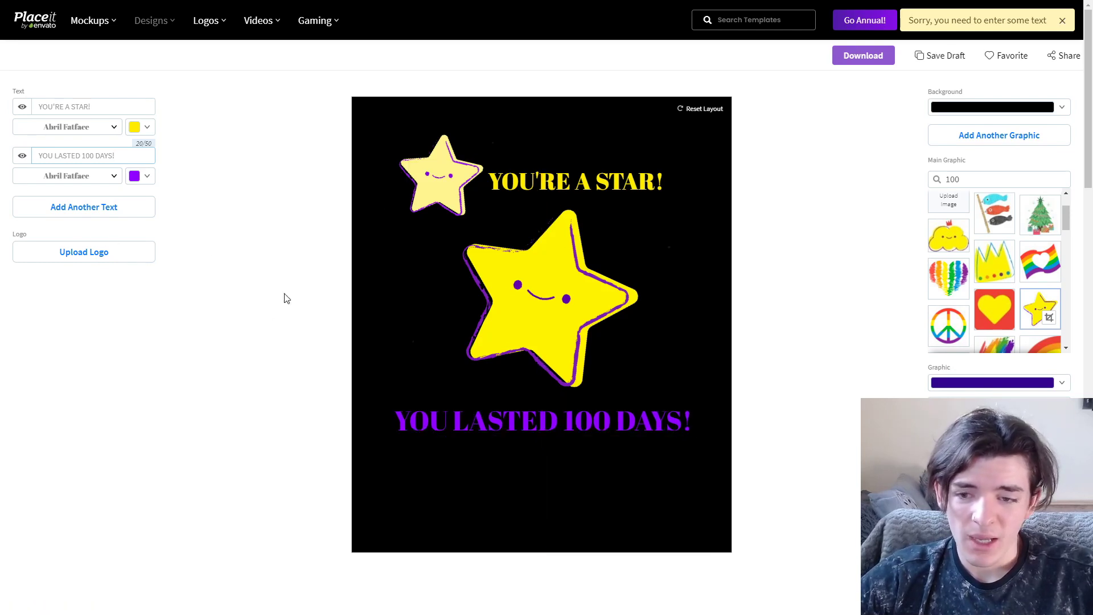
- Add a third text below and trim the second line to an enlarged, centred 'YOU LASTED'
{"action": "left_click", "coordinate": [119, 208]}
{"action": "left_click_drag", "start_coordinate": [542, 326], "coordinate": [548, 473]}
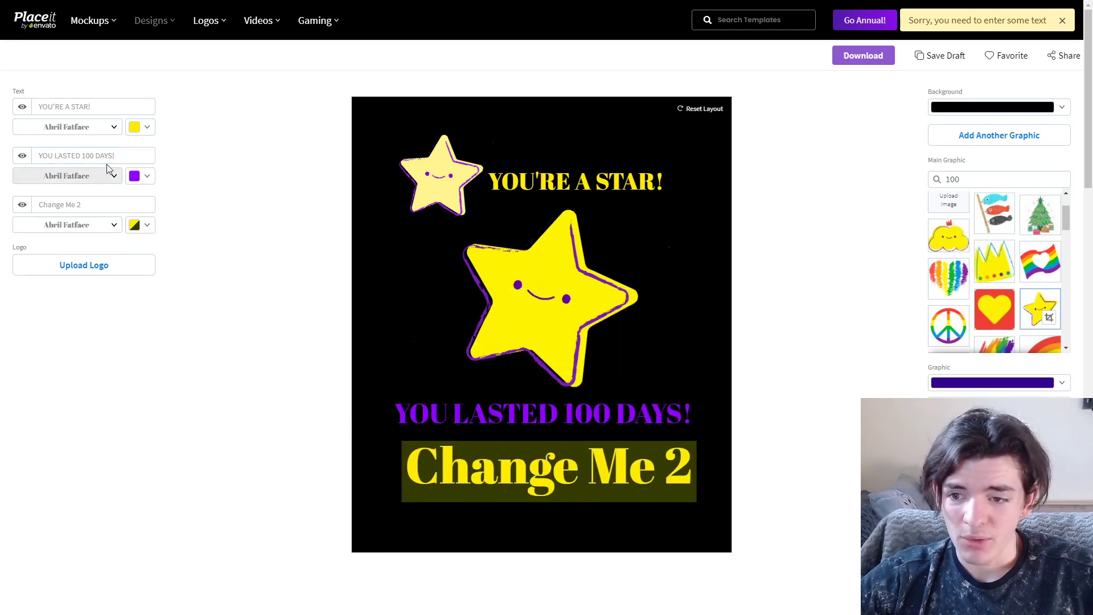
{"action": "left_click_drag", "start_coordinate": [116, 155], "coordinate": [82, 158]}
{"action": "key", "text": "BackSpace"}
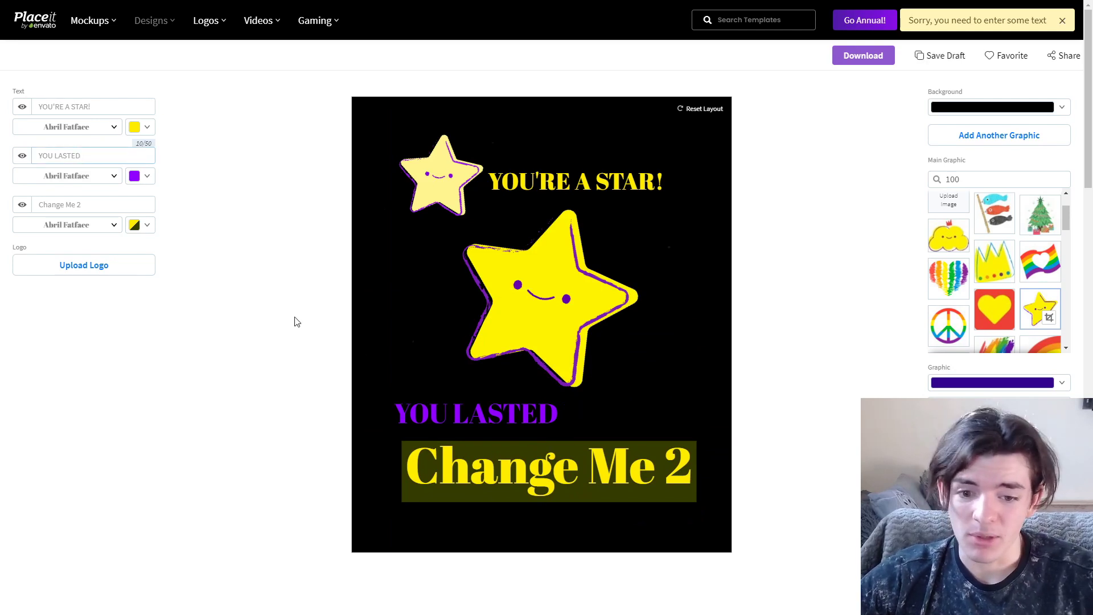
{"action": "left_click_drag", "start_coordinate": [570, 431], "coordinate": [680, 449]}
{"action": "mouse_move", "coordinate": [618, 418]}
{"action": "left_mouse_down"}
{"action": "mouse_move", "coordinate": [639, 417]}
{"action": "mouse_move", "coordinate": [620, 406]}
{"action": "left_mouse_up"}
- Remove the olive background box from the third text, keeping it yellow
{"action": "left_click", "coordinate": [134, 224]}
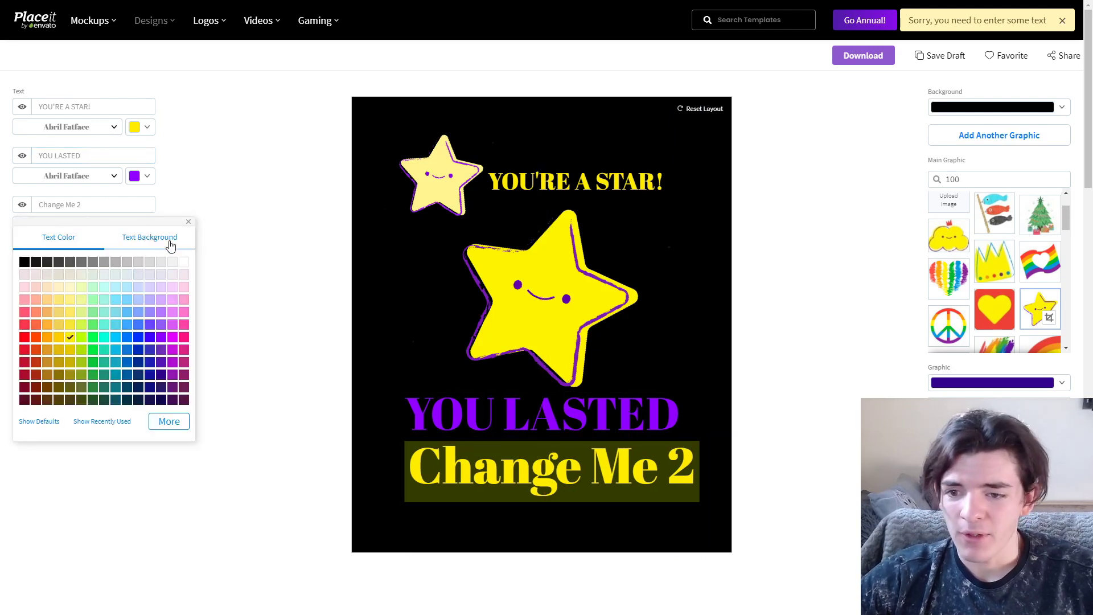
{"action": "left_click", "coordinate": [149, 238]}
{"action": "left_click", "coordinate": [24, 288]}
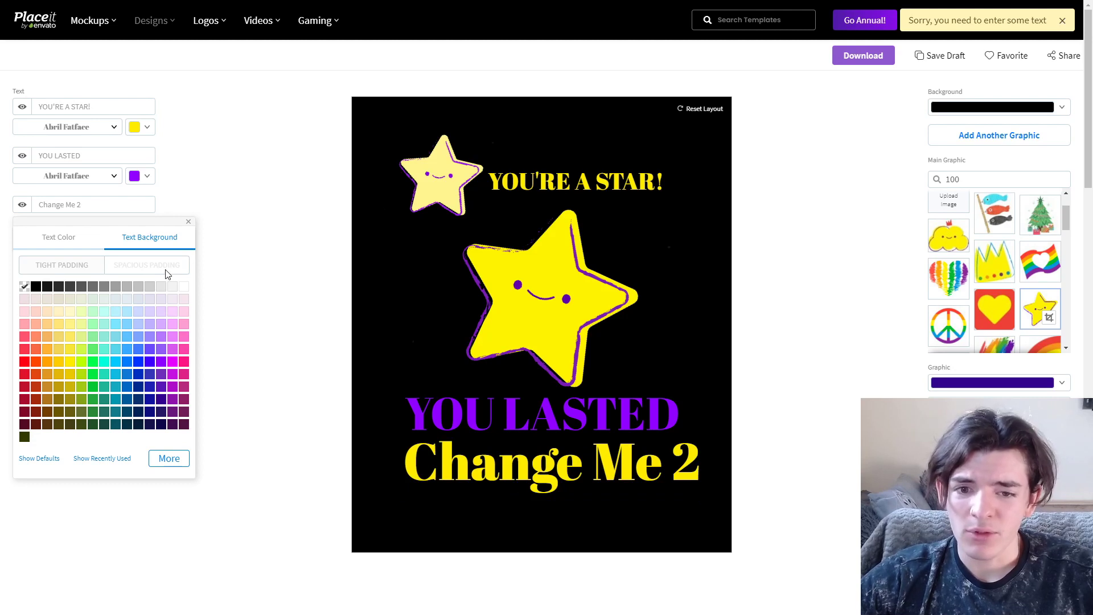
{"action": "left_click", "coordinate": [59, 237]}
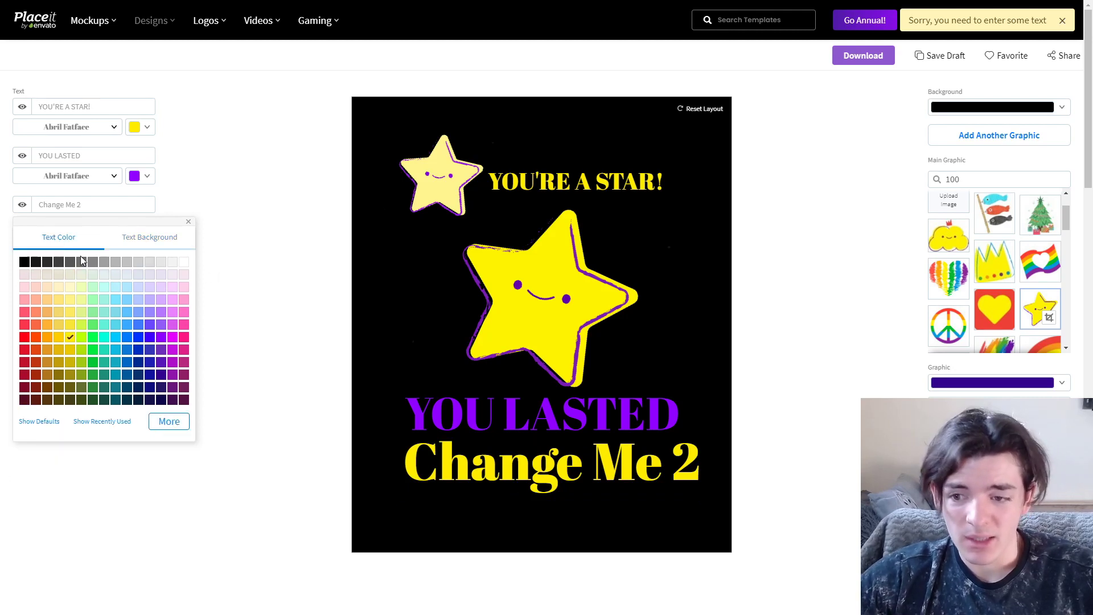
{"action": "left_click", "coordinate": [243, 257]}
- Change the third text to '100 DAYS!', centre it, and enlarge YOU'RE A STAR!
{"action": "left_click", "coordinate": [80, 204]}
{"action": "left_click_drag", "start_coordinate": [80, 205], "coordinate": [13, 215]}
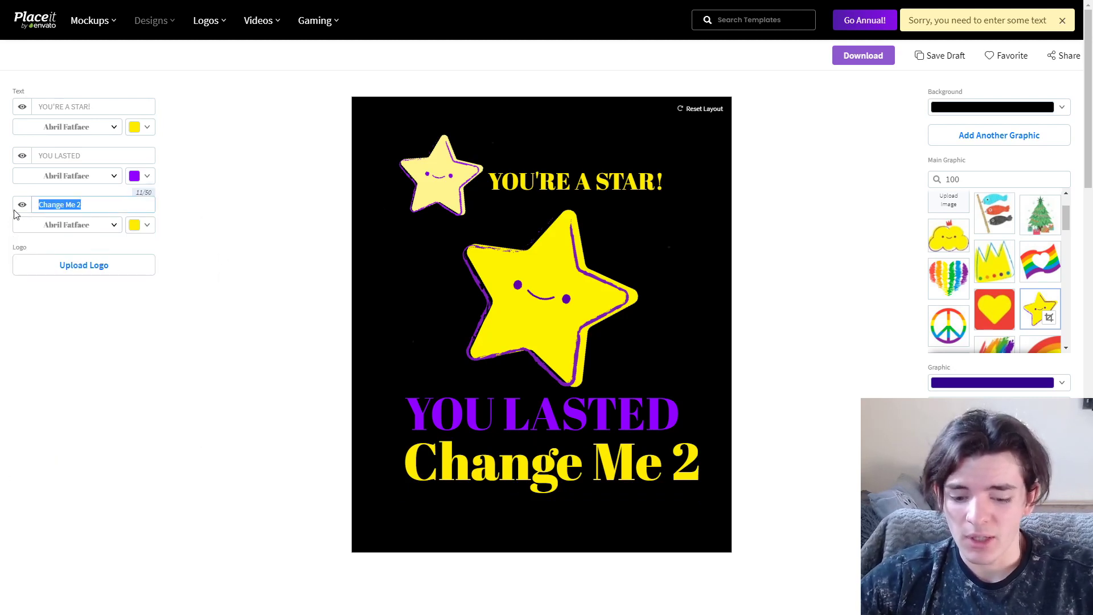
{"action": "type", "text": "19"}
{"action": "key", "text": "BackSpace"}
{"action": "type", "text": "0"}
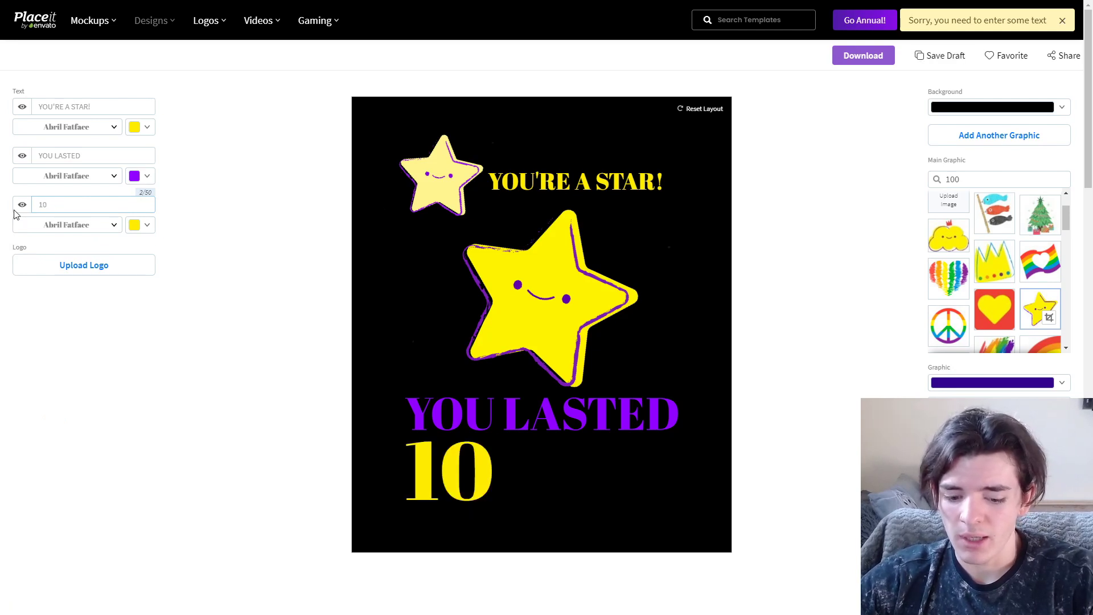
{"action": "type", "text": "0 DAYS!"}
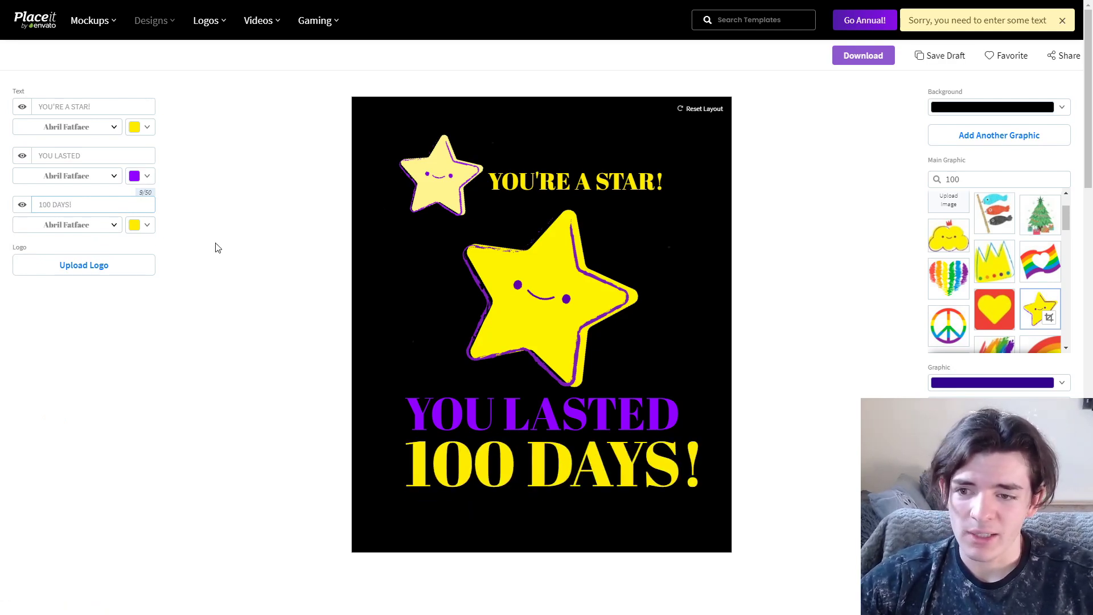
{"action": "left_click_drag", "start_coordinate": [569, 466], "coordinate": [562, 467]}
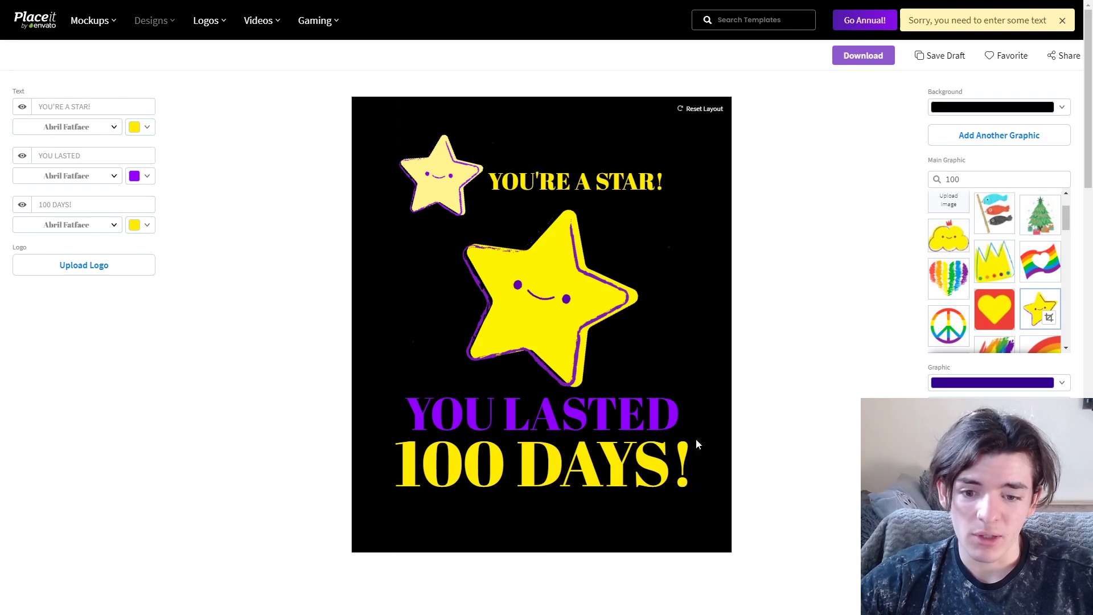
{"action": "left_click", "coordinate": [660, 188]}
{"action": "mouse_move", "coordinate": [670, 199]}
{"action": "left_mouse_down"}
{"action": "mouse_move", "coordinate": [687, 201]}
{"action": "mouse_move", "coordinate": [680, 192]}
{"action": "left_mouse_up"}
- Overlap the small star onto the big star and centre YOU'RE A STAR! at the top
{"action": "left_click", "coordinate": [437, 199]}
{"action": "left_click_drag", "start_coordinate": [437, 200], "coordinate": [482, 221]}
{"action": "left_click_drag", "start_coordinate": [555, 181], "coordinate": [515, 169]}
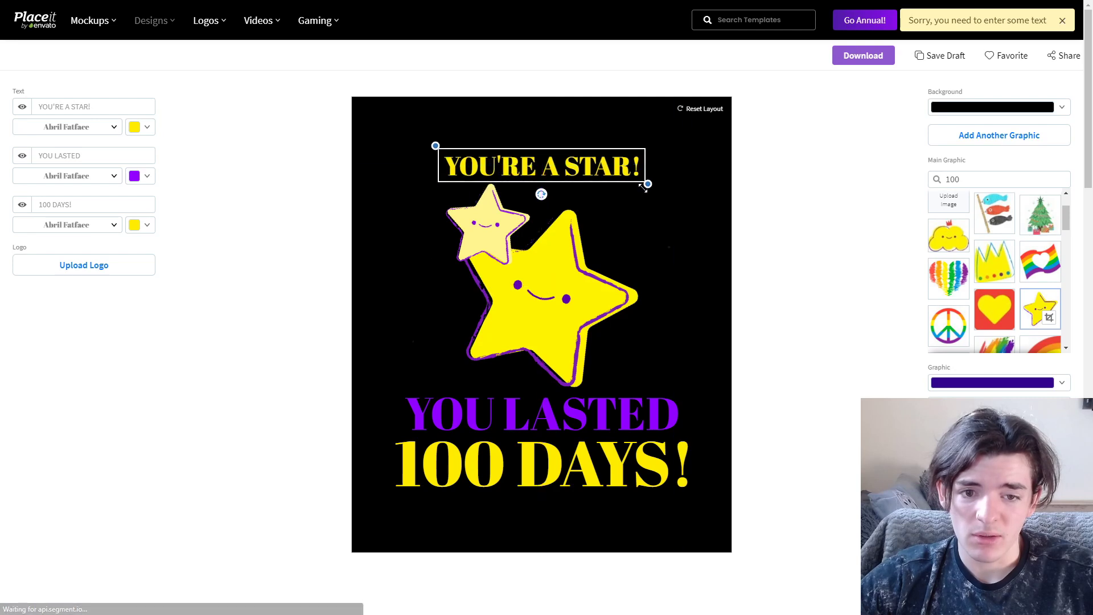
{"action": "left_click_drag", "start_coordinate": [648, 184], "coordinate": [689, 184]}
{"action": "left_click_drag", "start_coordinate": [499, 223], "coordinate": [510, 224]}
{"action": "left_click_drag", "start_coordinate": [498, 299], "coordinate": [491, 301]}
{"action": "left_click_drag", "start_coordinate": [501, 239], "coordinate": [513, 244]}
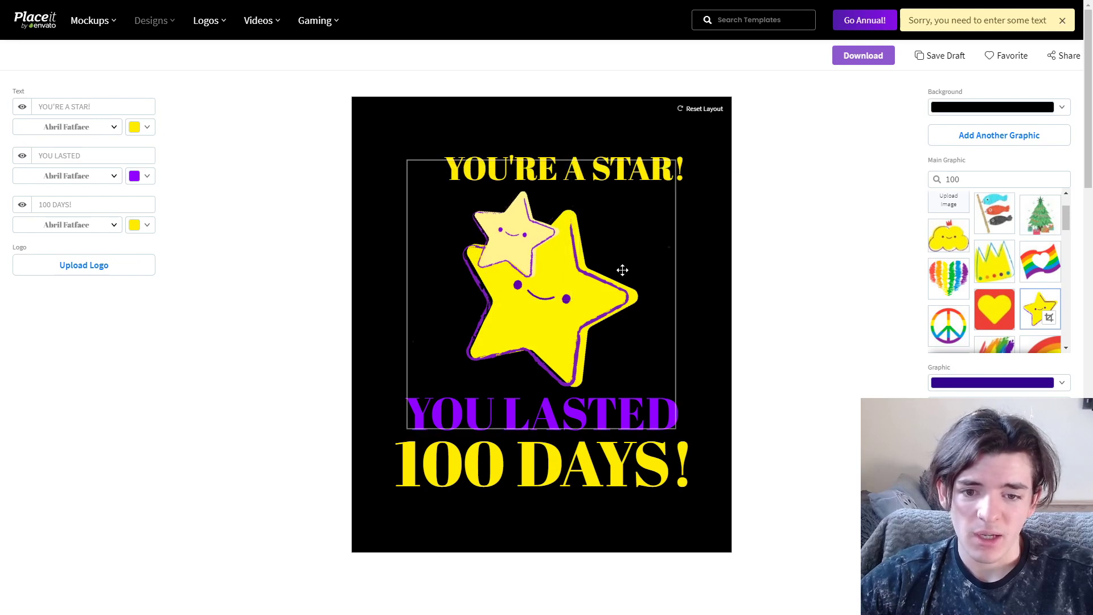
{"action": "left_click_drag", "start_coordinate": [595, 176], "coordinate": [575, 175]}
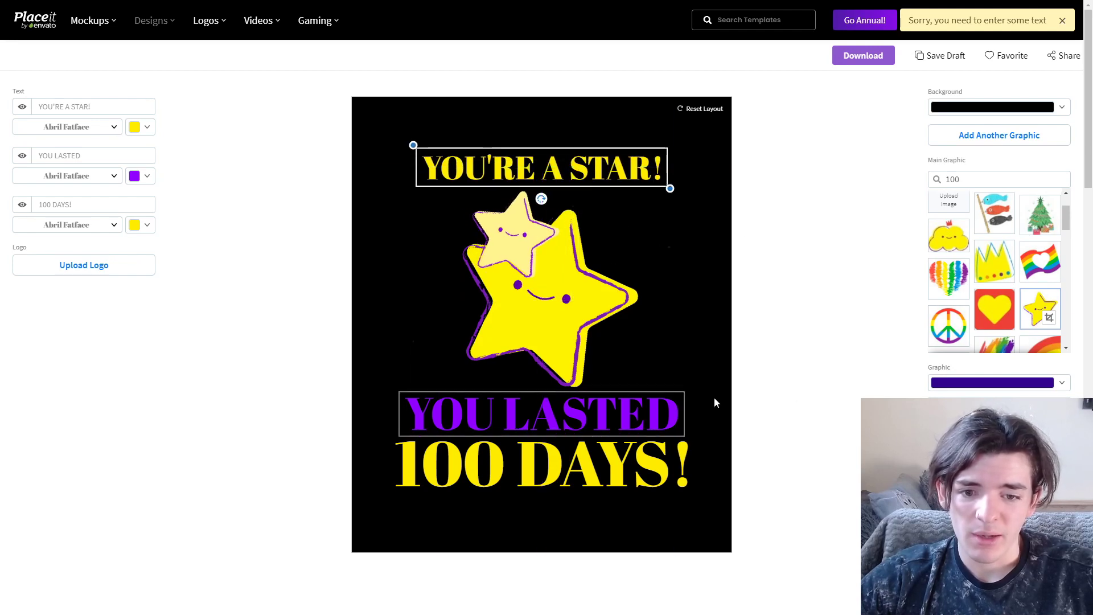
- Set YOU'RE A STAR! in Cymbria, recentre and enlarge it slightly, then leave the font library
{"action": "left_click", "coordinate": [88, 176]}
{"action": "left_click", "coordinate": [106, 194]}
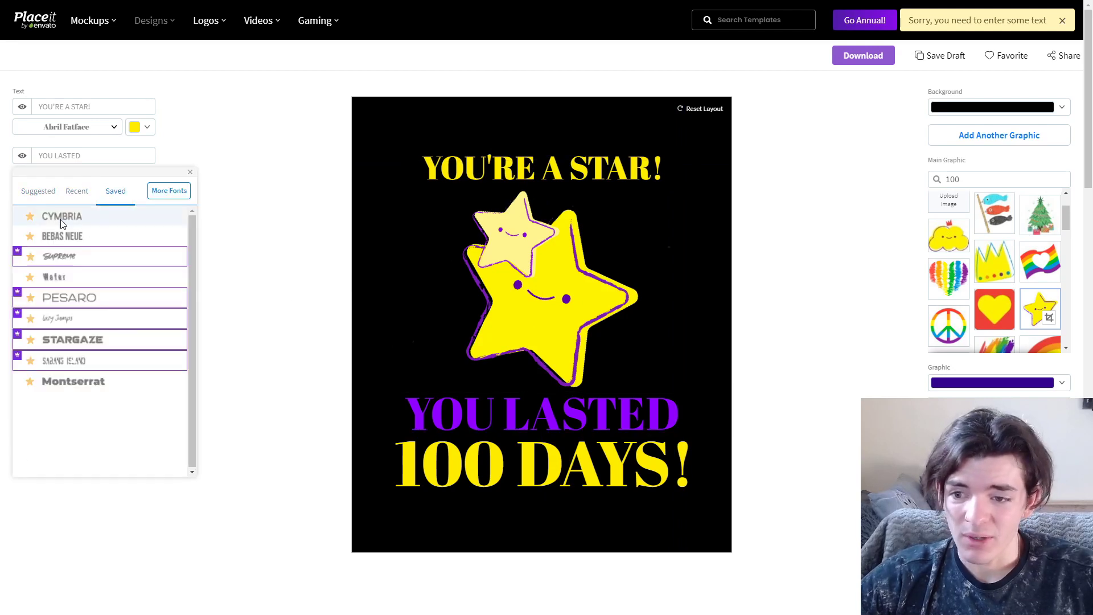
{"action": "left_click", "coordinate": [249, 238]}
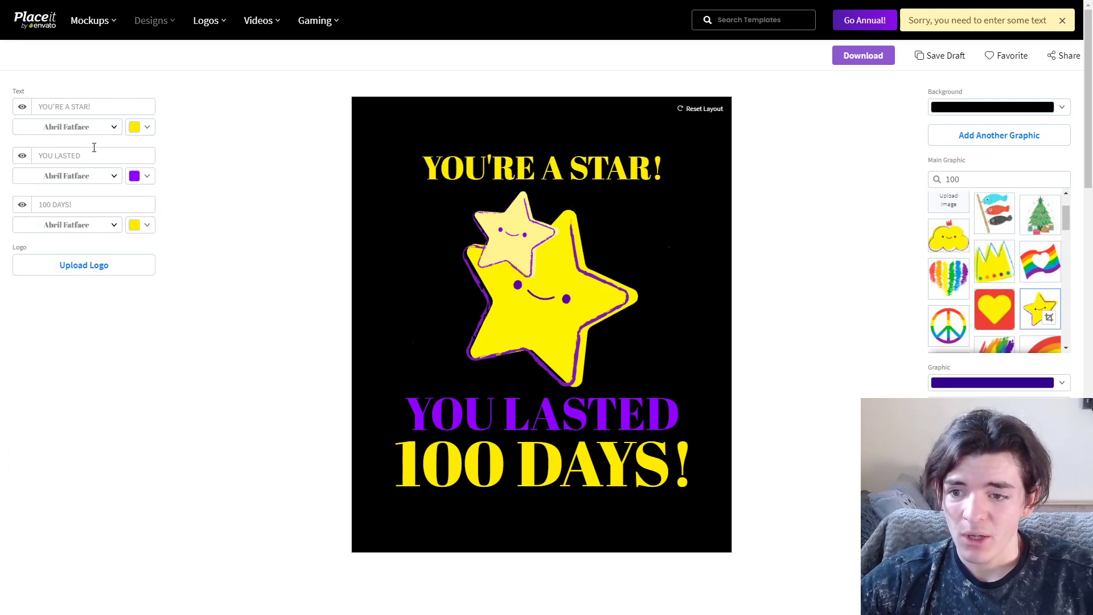
{"action": "left_click", "coordinate": [105, 127]}
{"action": "left_click", "coordinate": [116, 142]}
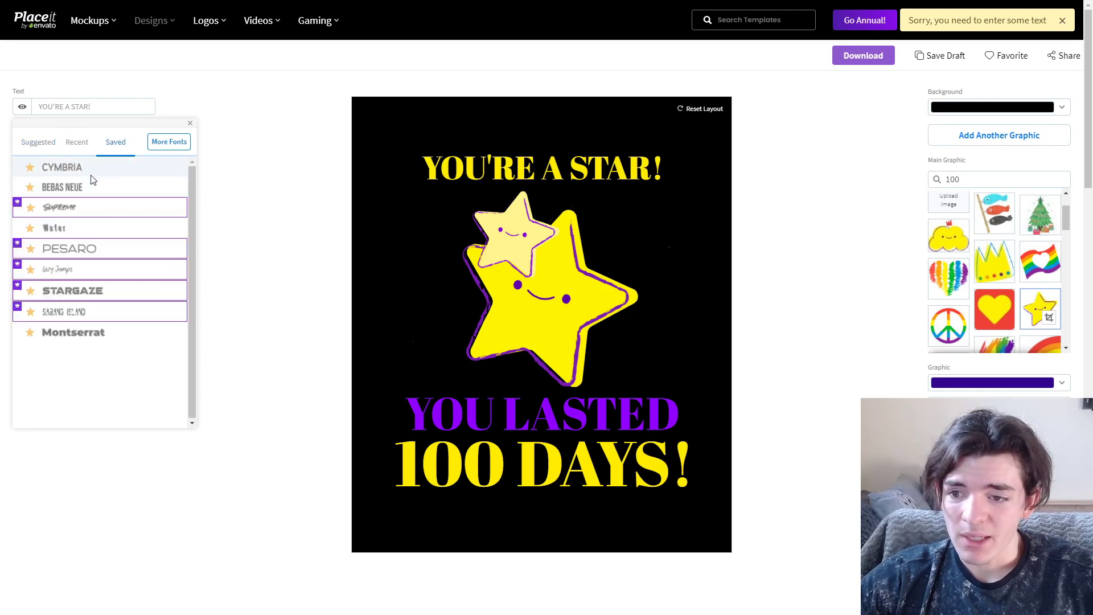
{"action": "left_click", "coordinate": [86, 167]}
{"action": "left_click", "coordinate": [534, 177]}
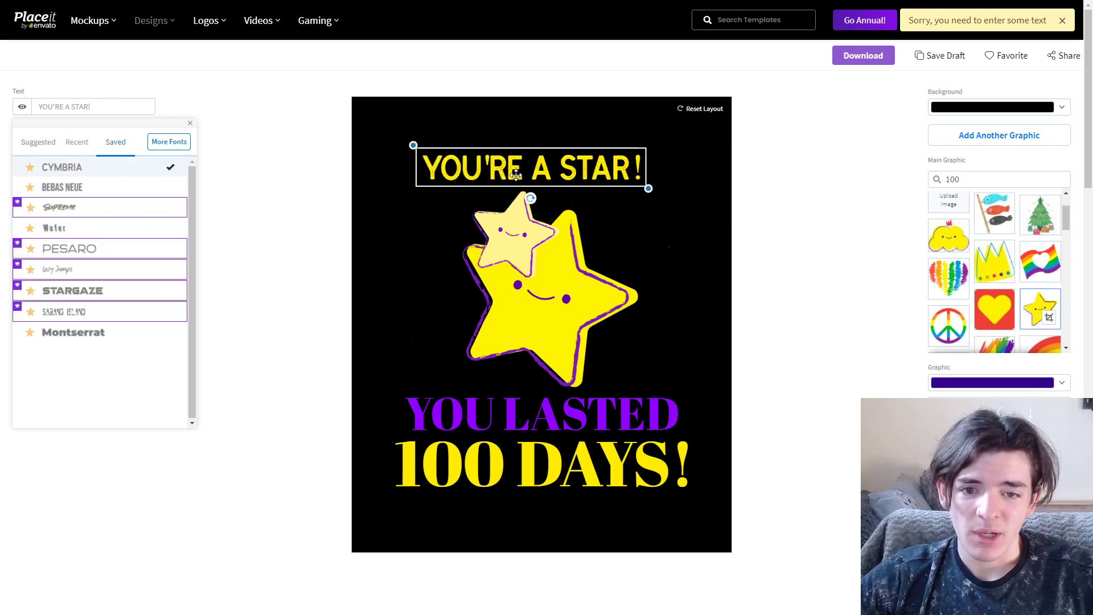
{"action": "left_click_drag", "start_coordinate": [534, 180], "coordinate": [525, 180]}
{"action": "left_click_drag", "start_coordinate": [659, 194], "coordinate": [661, 195]}
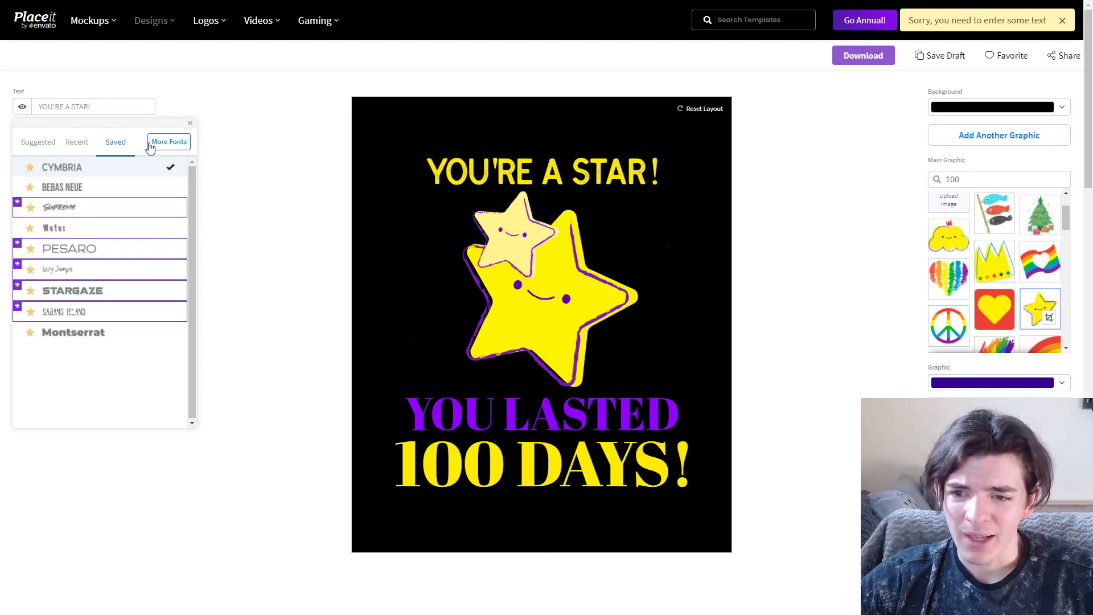
{"action": "left_click", "coordinate": [169, 141]}
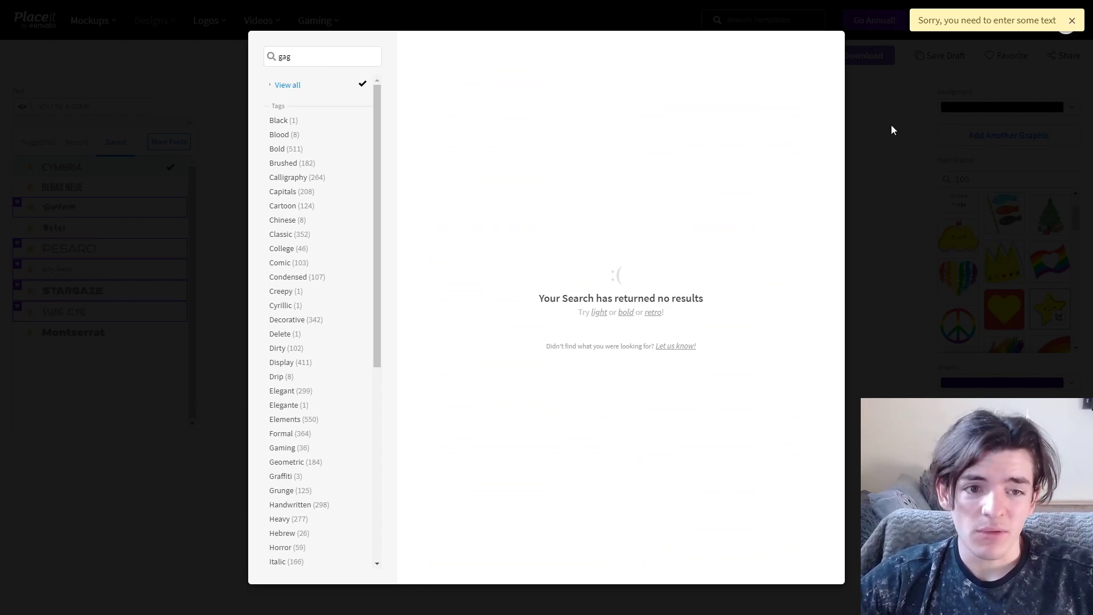
{"action": "left_click", "coordinate": [1060, 25]}
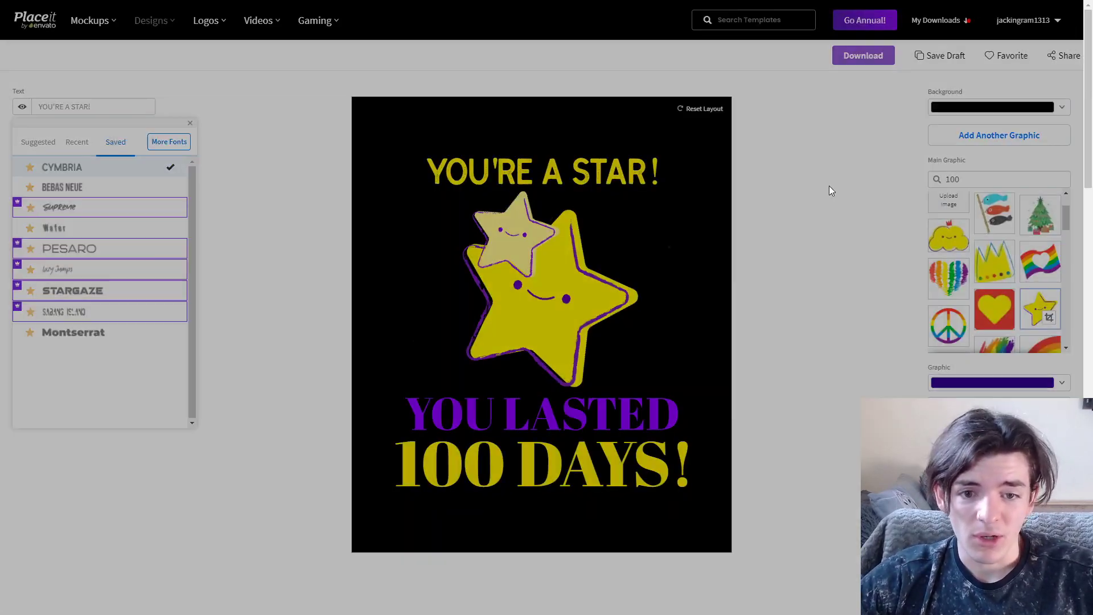
- Nudge the YOU'RE A STAR! headline up and retype the middle line as 'YOU LASTED'
{"action": "left_click_drag", "start_coordinate": [486, 164], "coordinate": [485, 160]}
{"action": "left_click", "coordinate": [727, 245]}
{"action": "left_click_drag", "start_coordinate": [90, 155], "coordinate": [17, 159]}
{"action": "type", "text": "YOU LAST"}
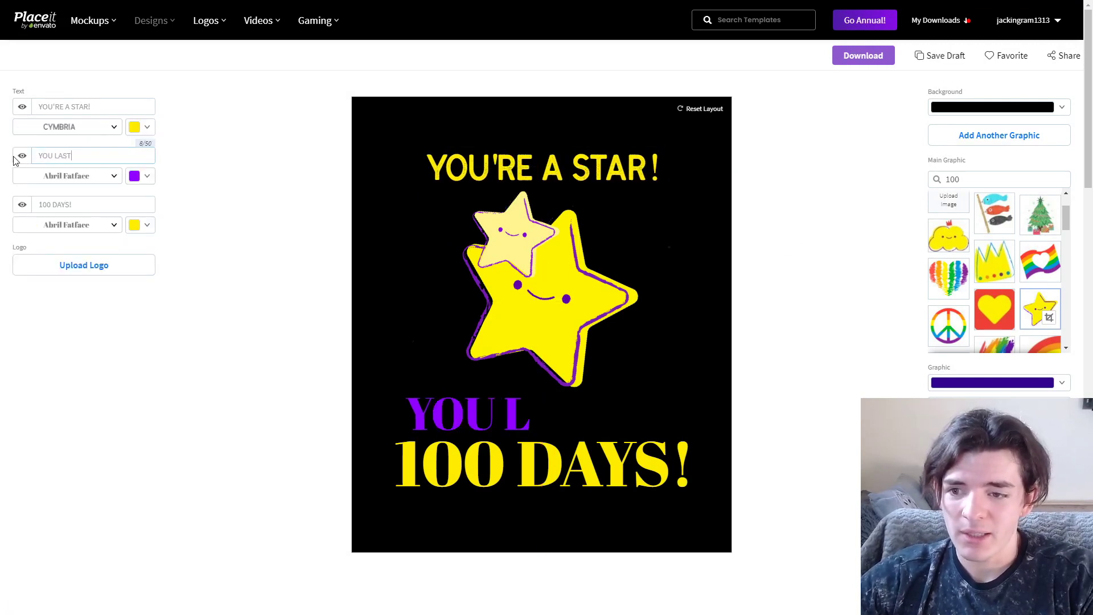
{"action": "type", "text": "E"}
{"action": "key", "text": "BackSpace"}
{"action": "key", "text": "BackSpace"}
{"action": "type", "text": "TED"}
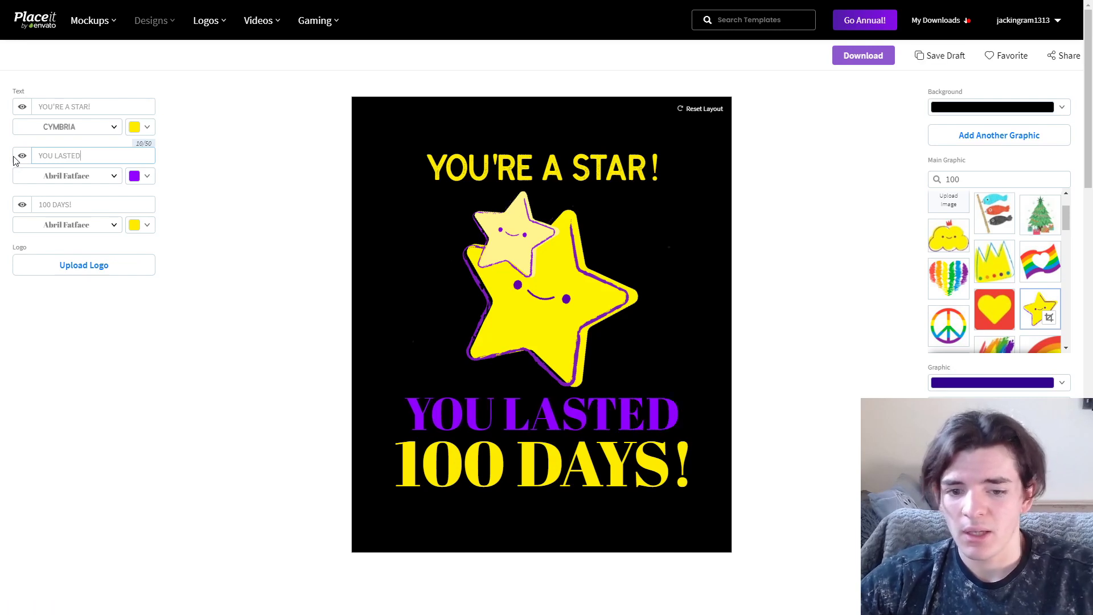
- Set YOU LASTED in the Cymbria font, then enlarge and recentre it
{"action": "left_click_drag", "start_coordinate": [493, 398], "coordinate": [505, 400]}
{"action": "left_click", "coordinate": [67, 175]}
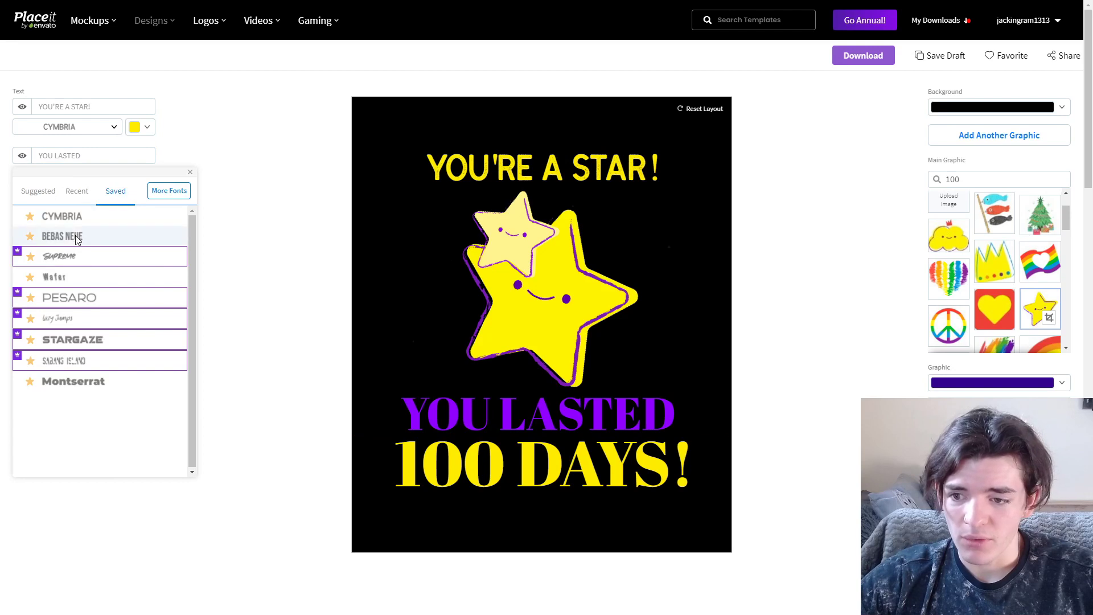
{"action": "left_click", "coordinate": [63, 217]}
{"action": "left_click_drag", "start_coordinate": [567, 409], "coordinate": [588, 420]}
{"action": "left_click_drag", "start_coordinate": [661, 439], "coordinate": [715, 446]}
{"action": "left_click_drag", "start_coordinate": [662, 410], "coordinate": [636, 407]}
- Fine-tune the positions of 100 DAYS! and YOU LASTED on the centre line
{"action": "left_click_drag", "start_coordinate": [629, 455], "coordinate": [635, 456]}
{"action": "left_click", "coordinate": [562, 197]}
{"action": "left_click", "coordinate": [825, 225]}
{"action": "left_click_drag", "start_coordinate": [585, 428], "coordinate": [586, 427]}
- Set 100 DAYS! in the Coiny font after trying Bevan, and reposition it
{"action": "left_click", "coordinate": [586, 464]}
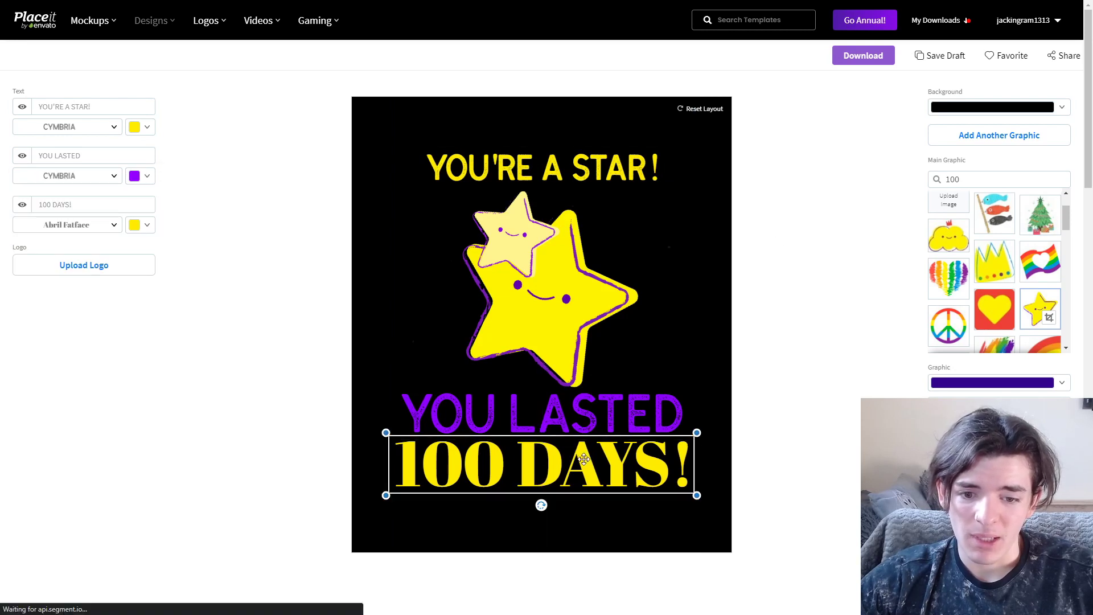
{"action": "left_click", "coordinate": [88, 223]}
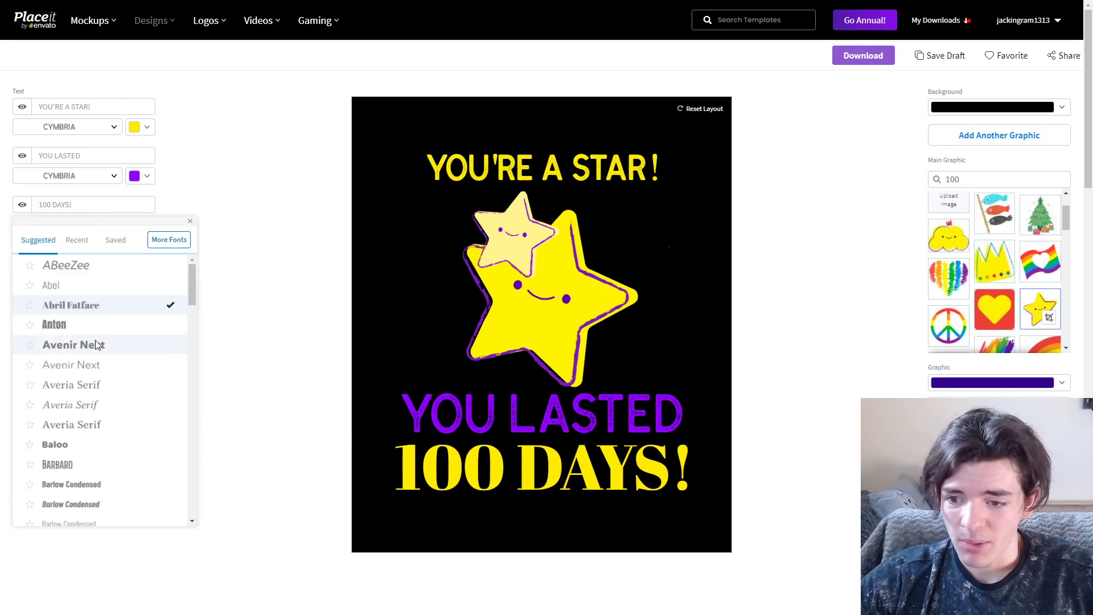
{"action": "left_click", "coordinate": [77, 240]}
{"action": "left_click", "coordinate": [45, 242]}
{"action": "scroll", "coordinate": [139, 397], "scroll_direction": "down", "scroll_amount": 4}
{"action": "left_click", "coordinate": [94, 377]}
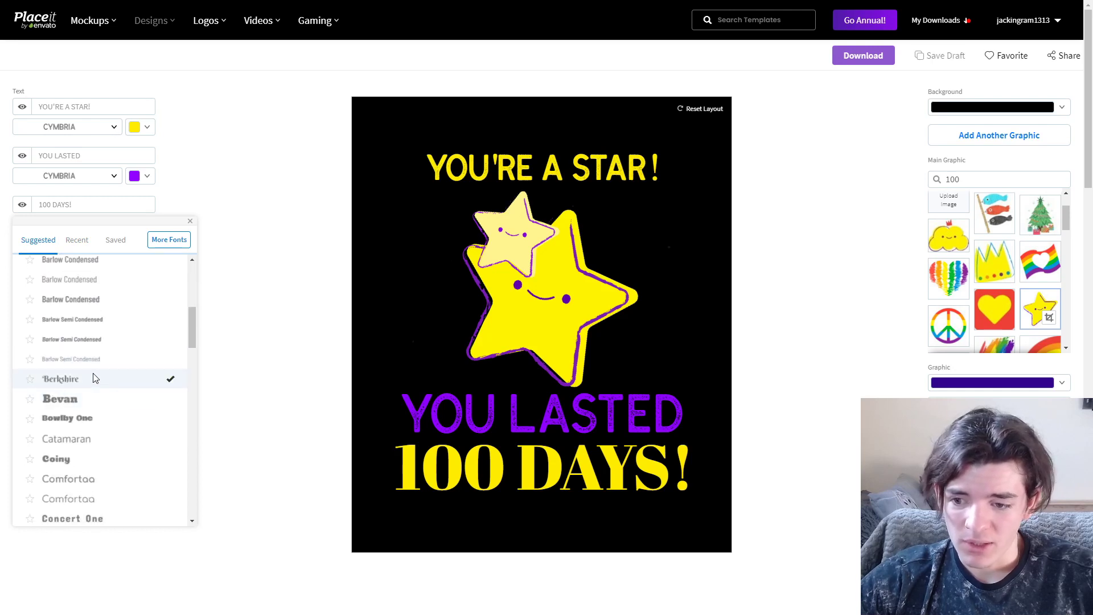
{"action": "scroll", "coordinate": [97, 406], "scroll_direction": "down", "scroll_amount": 1}
{"action": "left_click", "coordinate": [84, 406]}
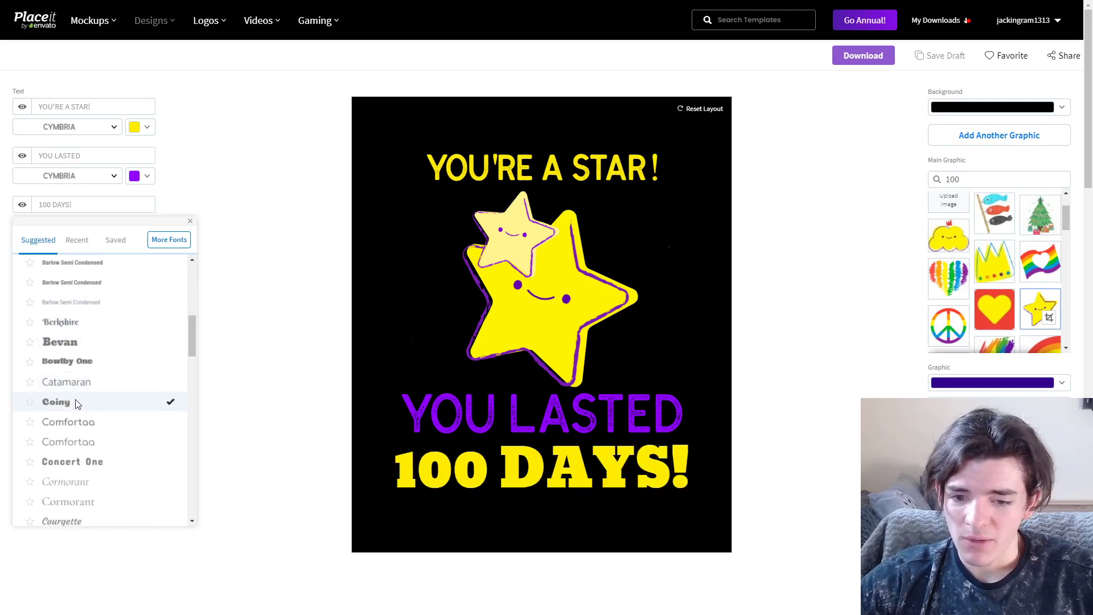
{"action": "left_click_drag", "start_coordinate": [583, 476], "coordinate": [575, 463]}
{"action": "left_click", "coordinate": [746, 485]}
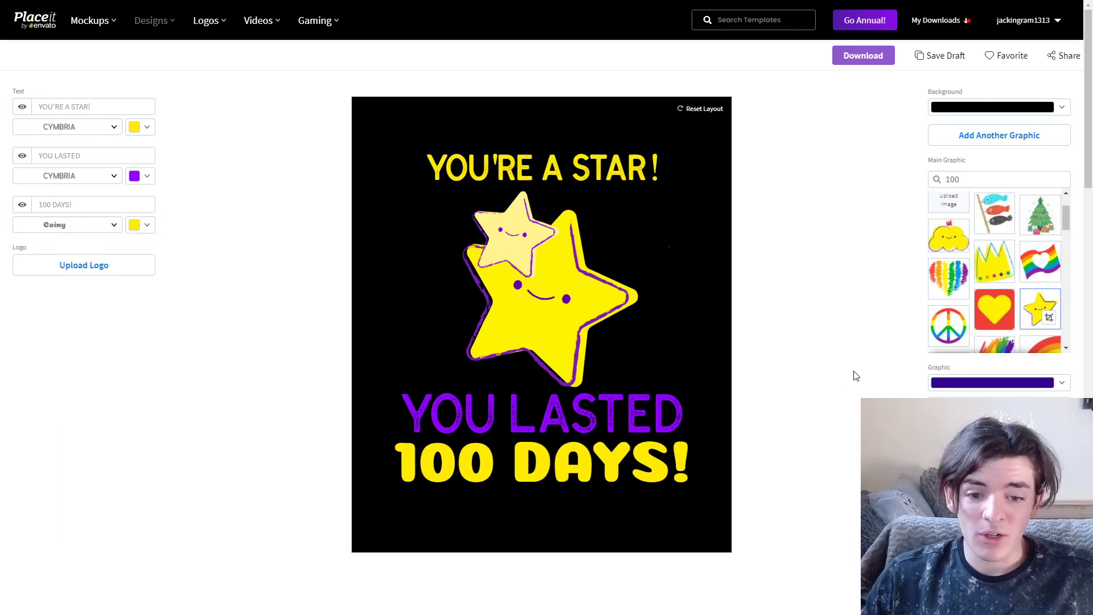
- Try a white background on the star design, then switch it back to black
{"action": "left_click", "coordinate": [961, 109]}
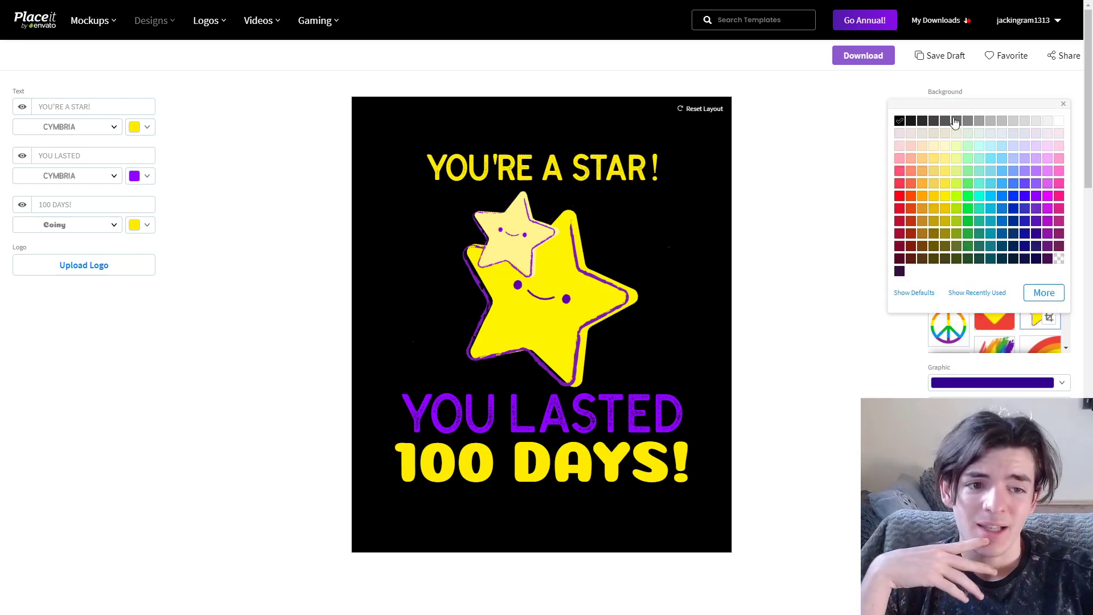
{"action": "left_click", "coordinate": [1058, 123]}
{"action": "left_click", "coordinate": [777, 182]}
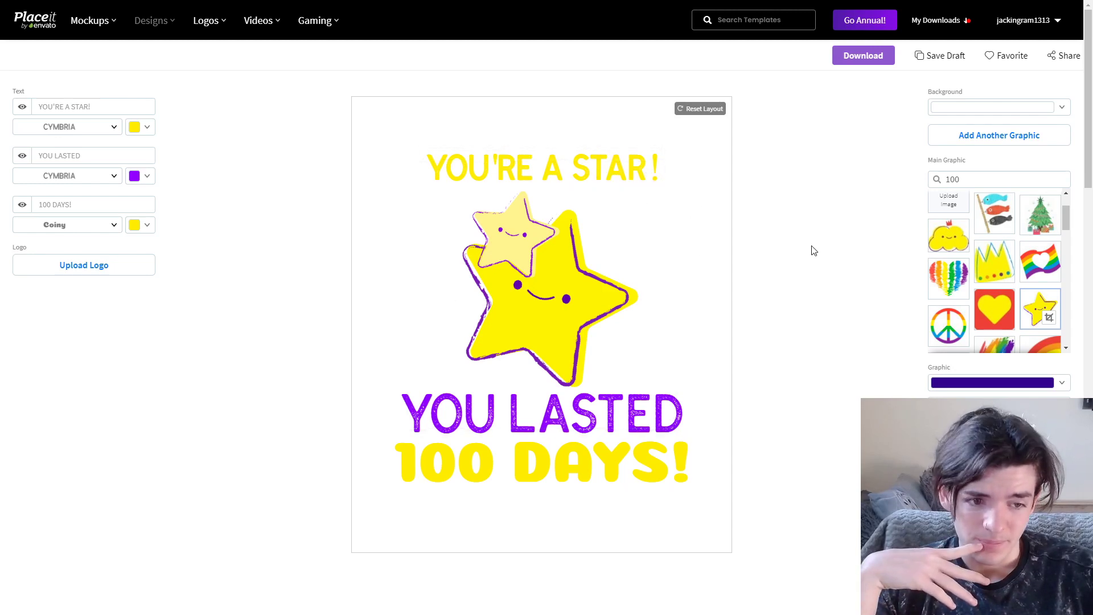
{"action": "left_click", "coordinate": [957, 108]}
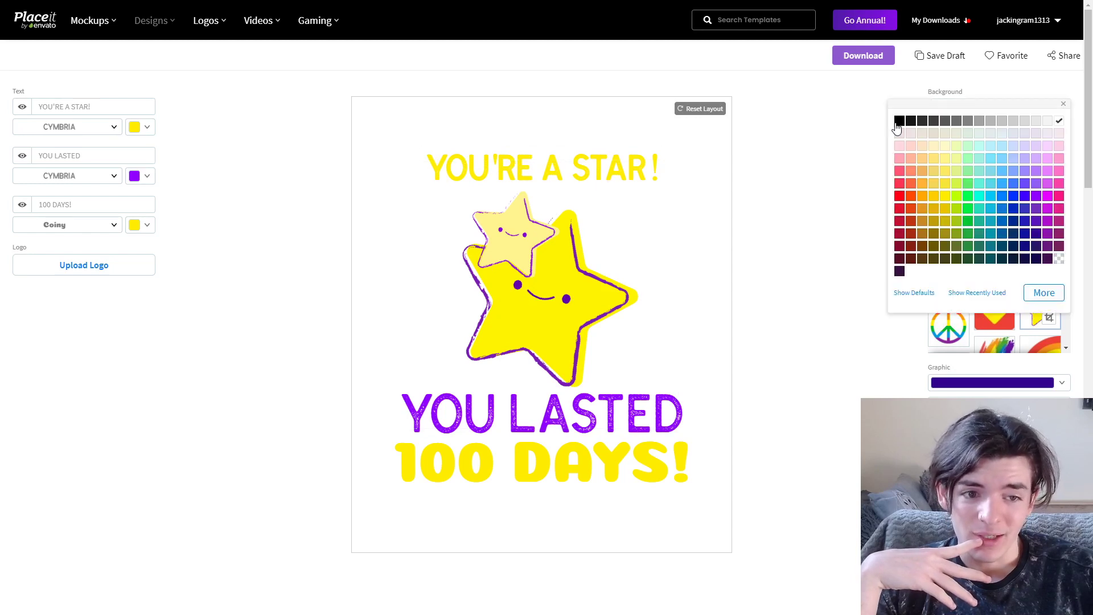
{"action": "left_click", "coordinate": [899, 121]}
{"action": "left_click", "coordinate": [790, 148]}
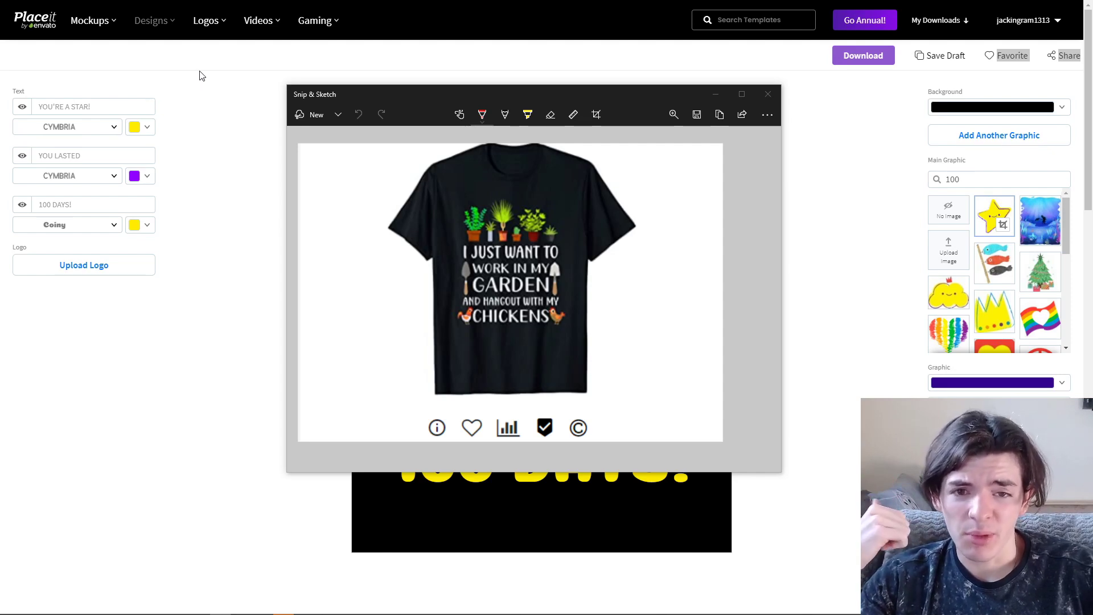
- Put away the garden shirt reference window and select the graphic search text
{"action": "left_click", "coordinate": [716, 98]}
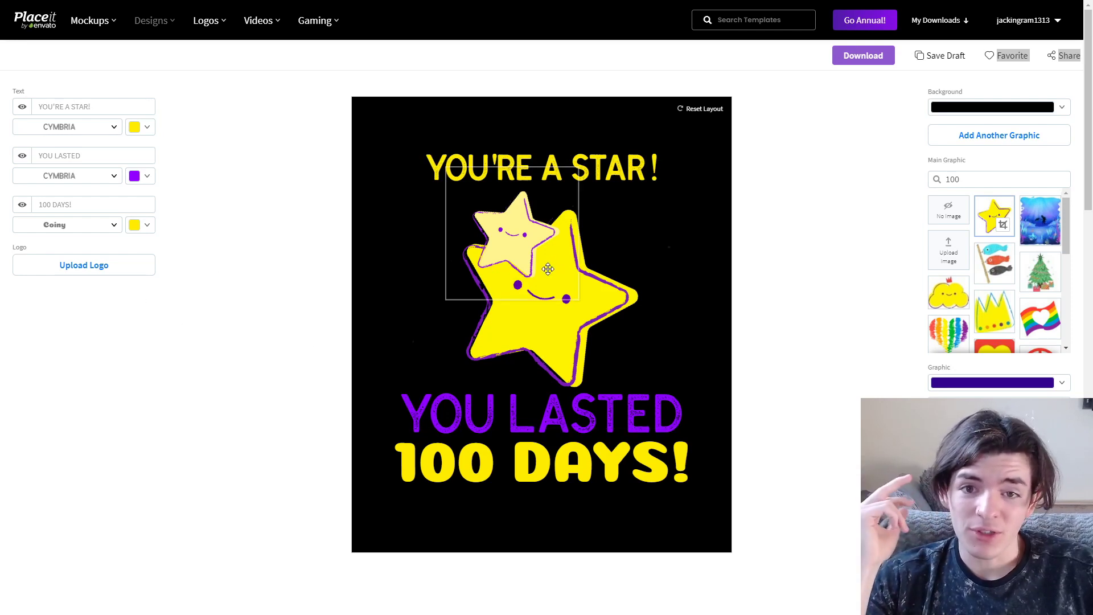
{"action": "left_click_drag", "start_coordinate": [976, 180], "coordinate": [898, 183]}
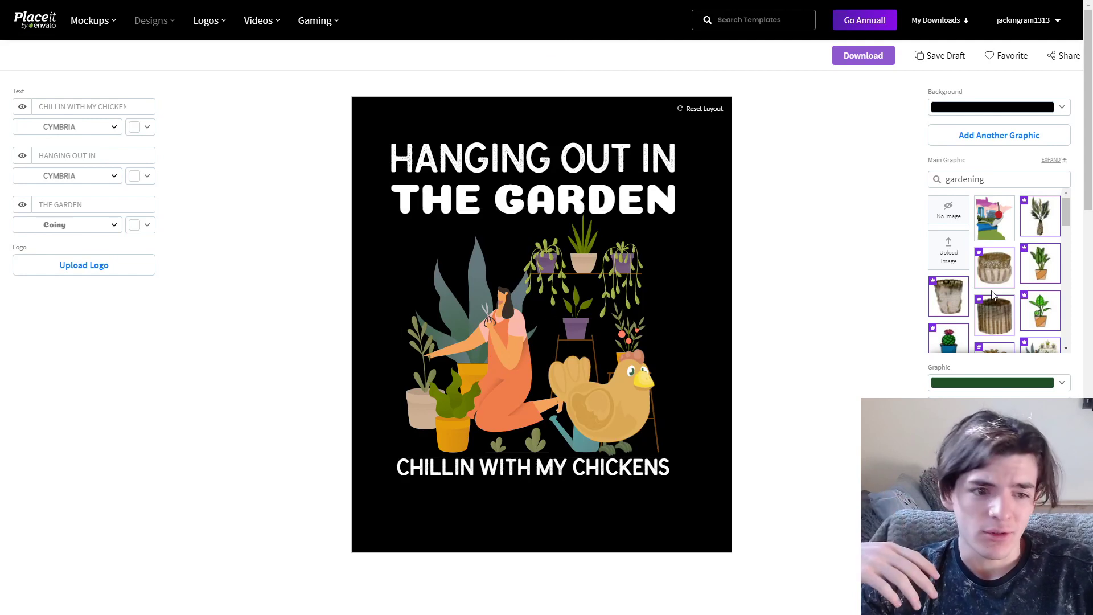
- Pick the garden scene graphic, then centre it, the chicken, and all three text lines
{"action": "scroll", "coordinate": [1028, 260], "scroll_direction": "down", "scroll_amount": 5}
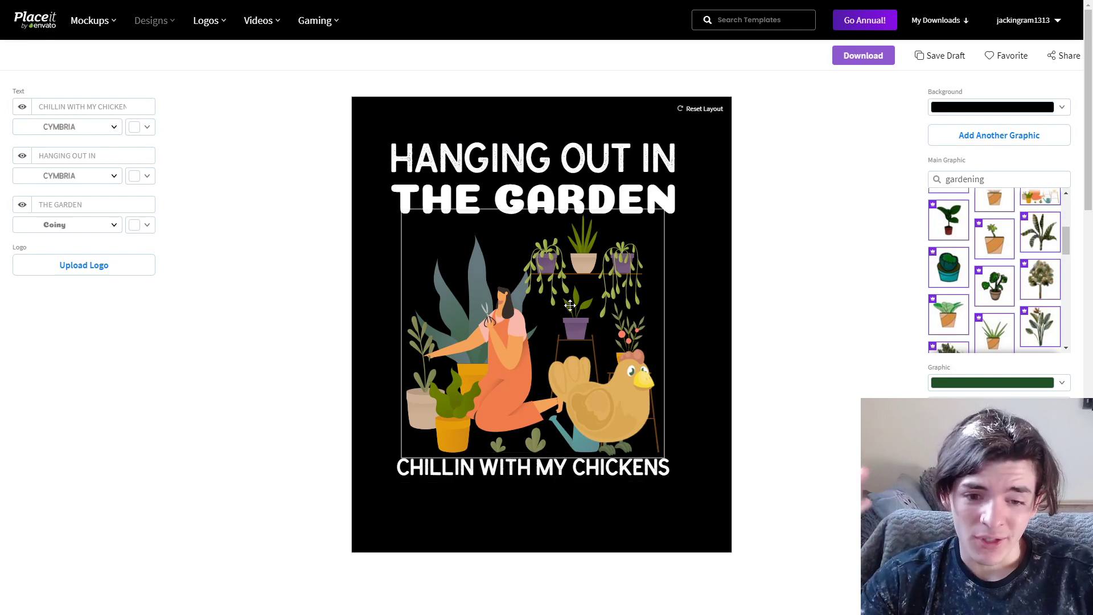
{"action": "left_click", "coordinate": [502, 332]}
{"action": "left_click_drag", "start_coordinate": [535, 269], "coordinate": [544, 269]}
{"action": "left_click_drag", "start_coordinate": [632, 392], "coordinate": [639, 399]}
{"action": "left_click_drag", "start_coordinate": [563, 470], "coordinate": [570, 477]}
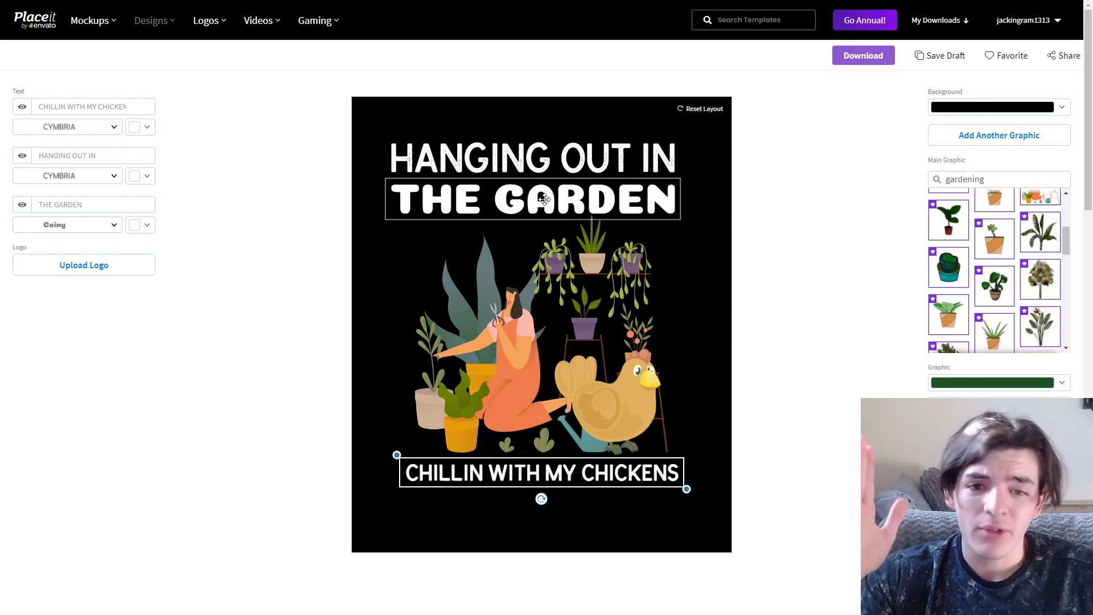
{"action": "left_click_drag", "start_coordinate": [543, 198], "coordinate": [550, 198]}
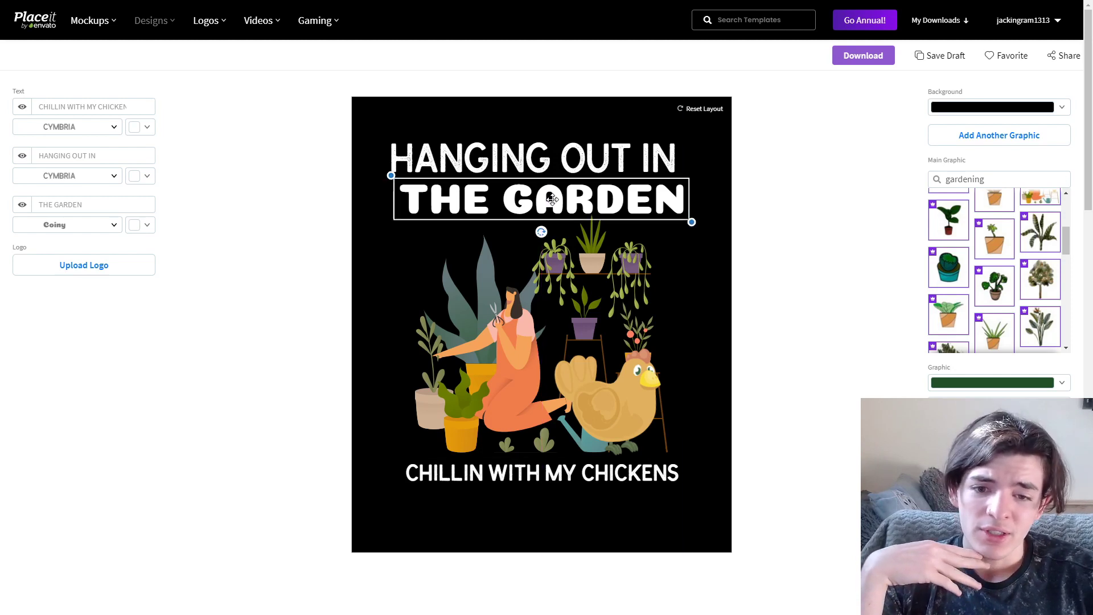
{"action": "left_click_drag", "start_coordinate": [549, 156], "coordinate": [557, 156]}
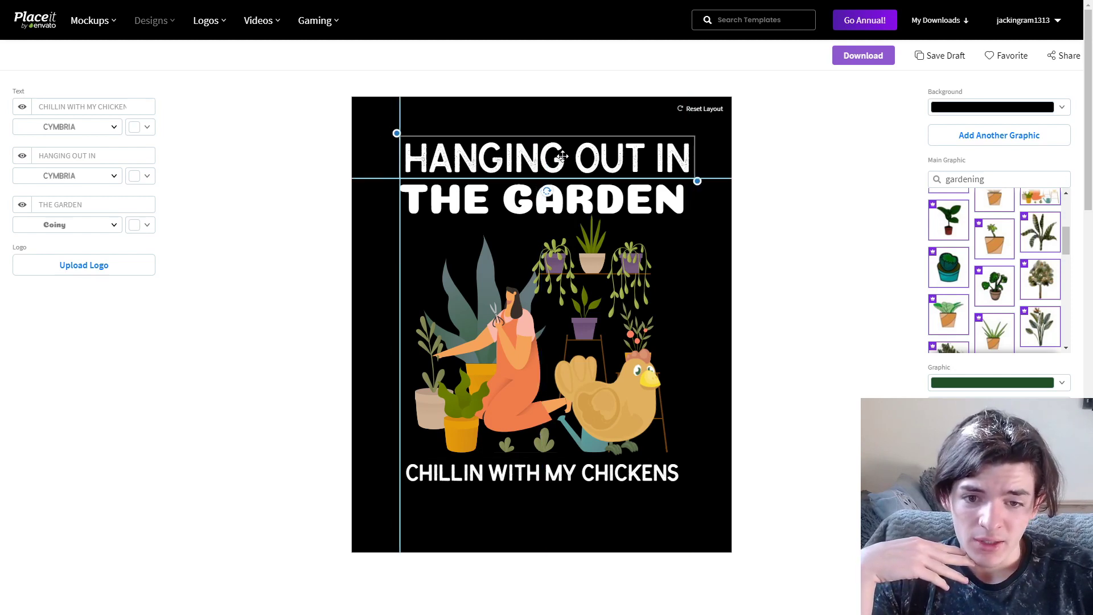
{"action": "left_click", "coordinate": [736, 258]}
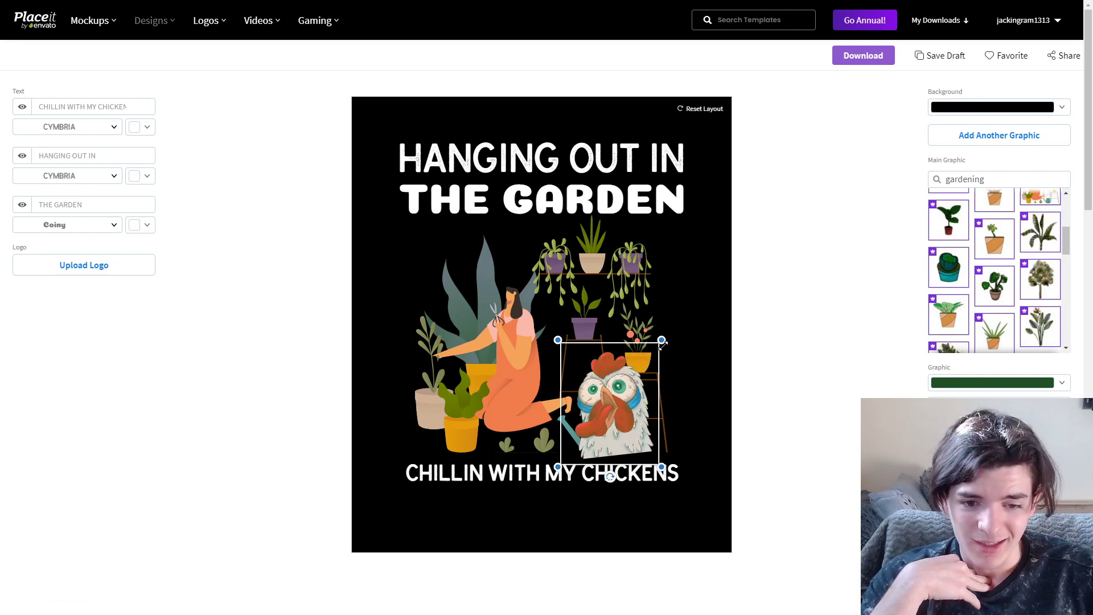
- Swap in the woman-watering-plants graphic, shift it right, and stand the rooster upright at lower left
{"action": "scroll", "coordinate": [1019, 291], "scroll_direction": "up", "scroll_amount": 5}
{"action": "scroll", "coordinate": [1050, 281], "scroll_direction": "up", "scroll_amount": 1}
{"action": "scroll", "coordinate": [994, 236], "scroll_direction": "down", "scroll_amount": 5}
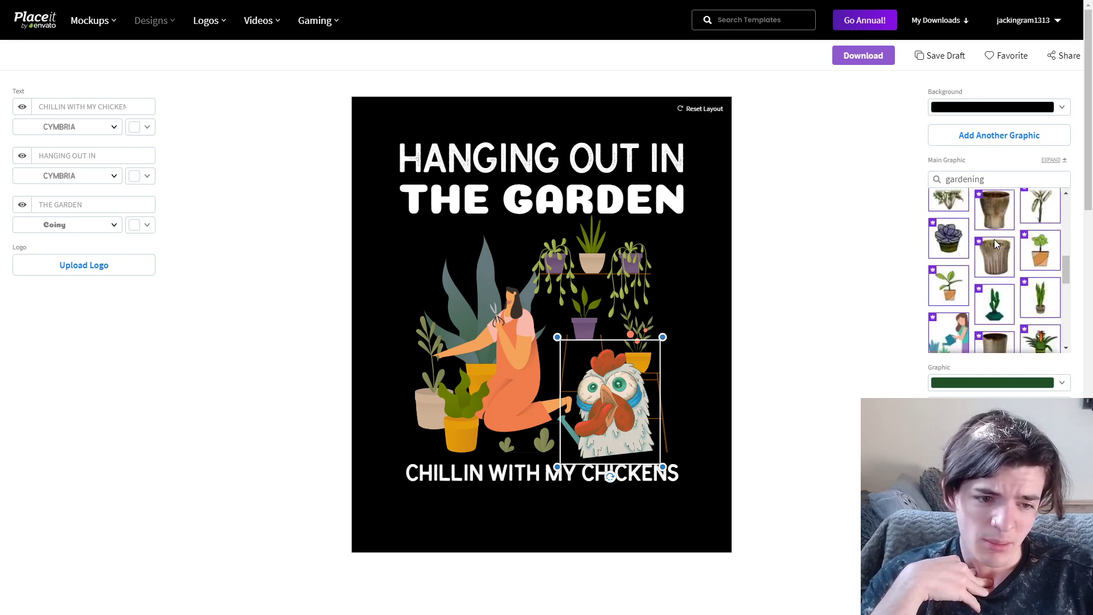
{"action": "left_click", "coordinate": [953, 277]}
{"action": "left_click_drag", "start_coordinate": [618, 315], "coordinate": [659, 315]}
{"action": "left_click_drag", "start_coordinate": [612, 388], "coordinate": [466, 394]}
{"action": "left_click_drag", "start_coordinate": [462, 483], "coordinate": [461, 470]}
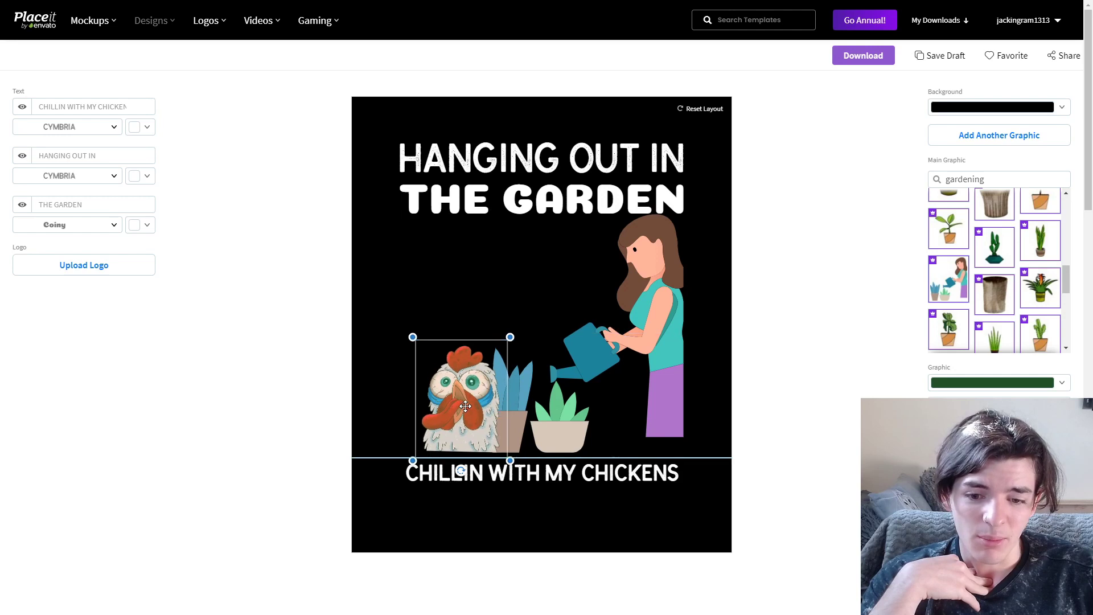
{"action": "left_click", "coordinate": [522, 254]}
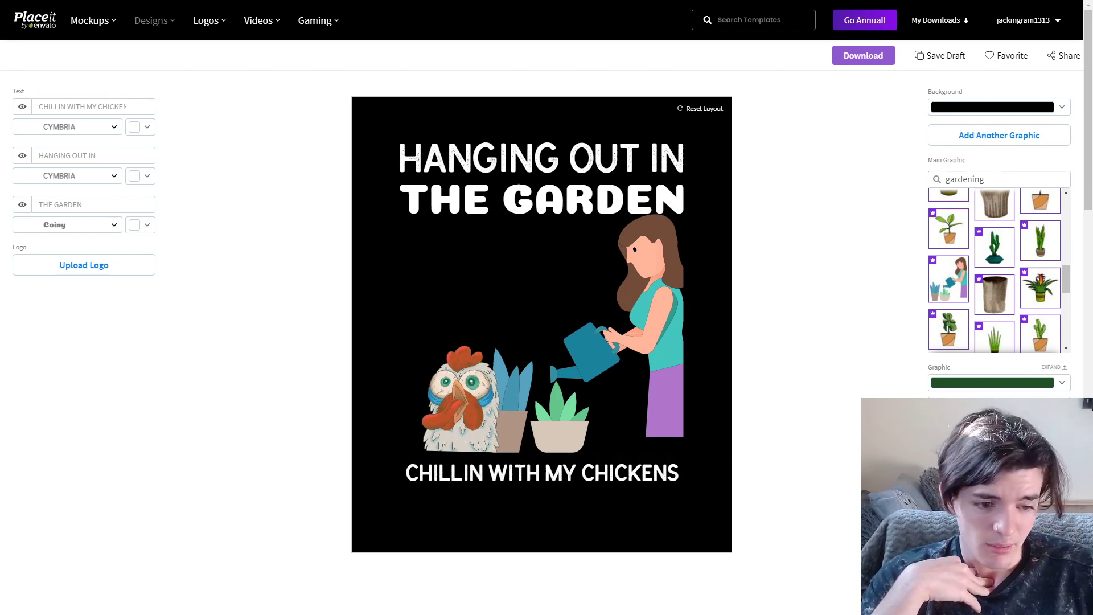
- Restore the yellow chicken and switch to the enlarged woman-among-potted-plants scene
{"action": "left_click", "coordinate": [547, 400]}
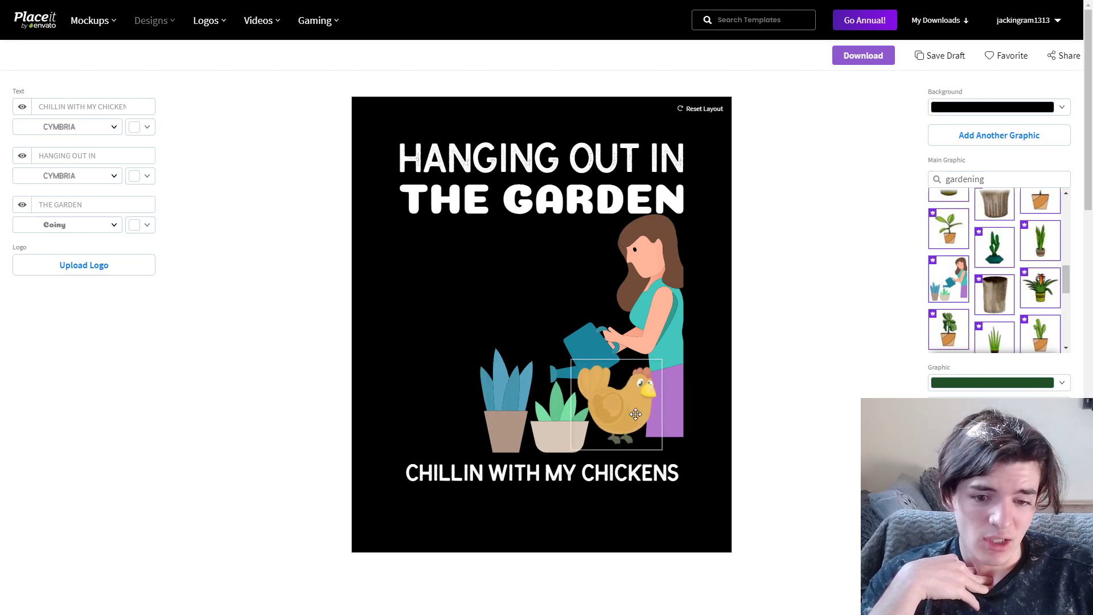
{"action": "left_click", "coordinate": [660, 416]}
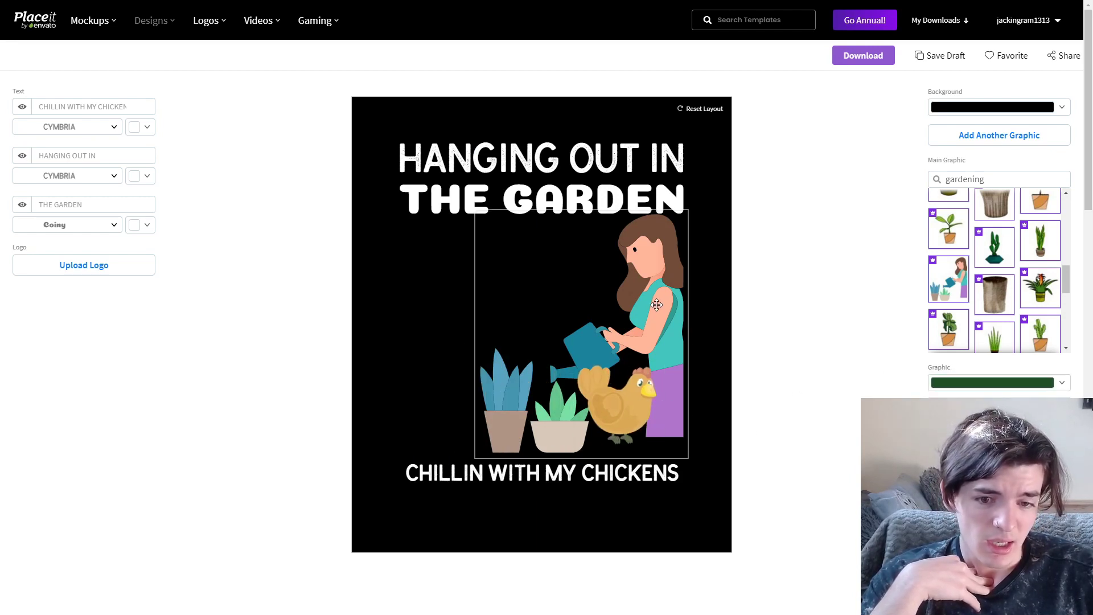
{"action": "scroll", "coordinate": [1013, 324], "scroll_direction": "up", "scroll_amount": 1}
{"action": "scroll", "coordinate": [1013, 323], "scroll_direction": "up", "scroll_amount": 5}
{"action": "left_click", "coordinate": [1044, 346]}
{"action": "left_click_drag", "start_coordinate": [617, 303], "coordinate": [609, 279]}
{"action": "left_click_drag", "start_coordinate": [642, 412], "coordinate": [658, 413]}
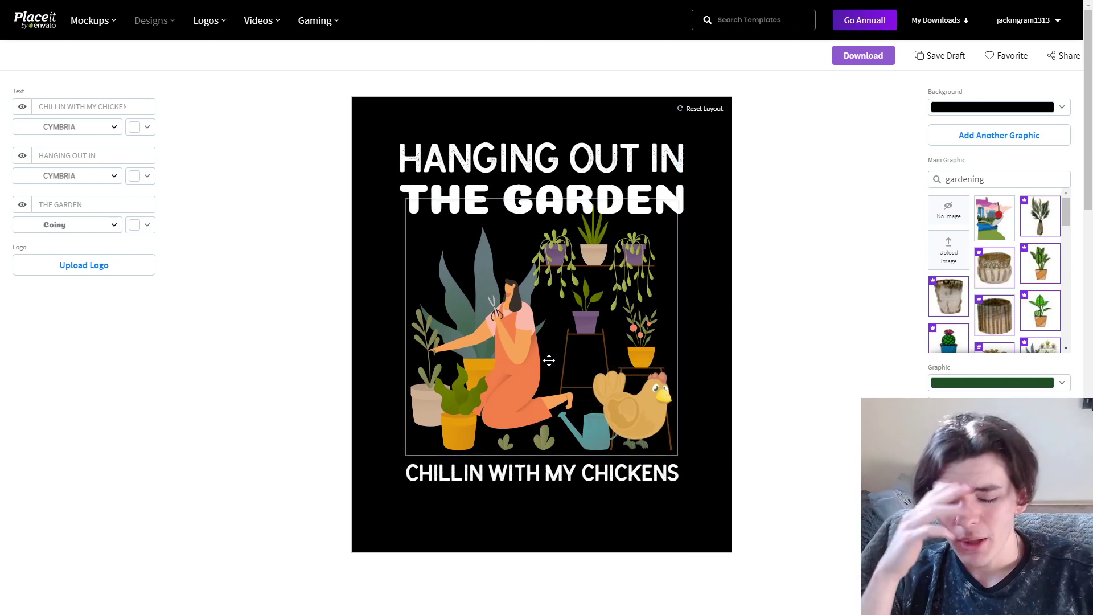
- Swap in a single potted plant and move CHILLIN WITH MY CHICKENS up under THE GARDEN
{"action": "left_click", "coordinate": [1040, 310]}
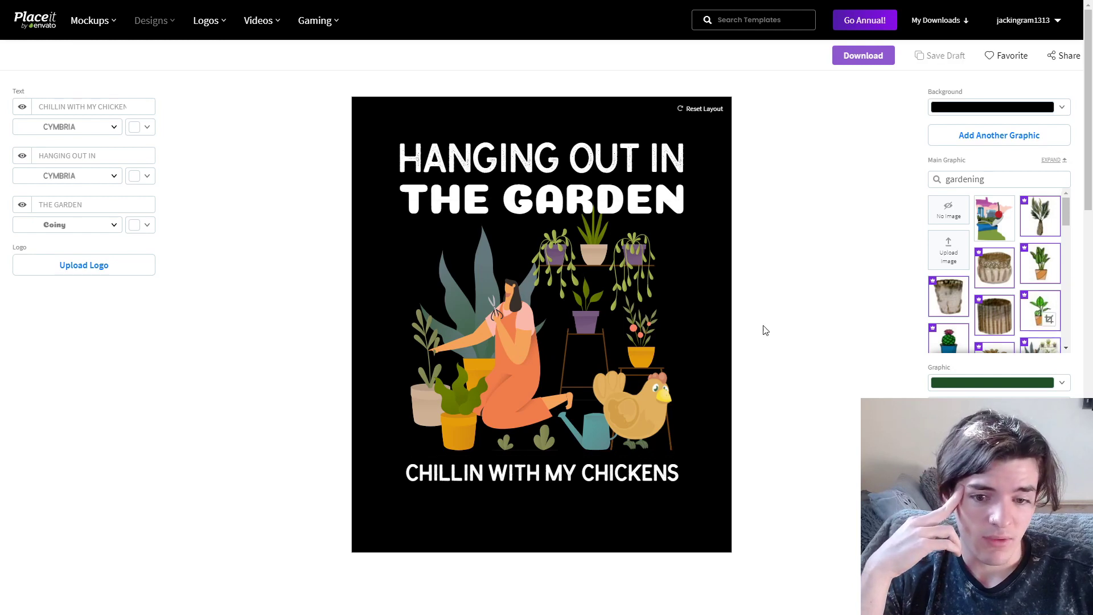
{"action": "left_click", "coordinate": [1055, 275]}
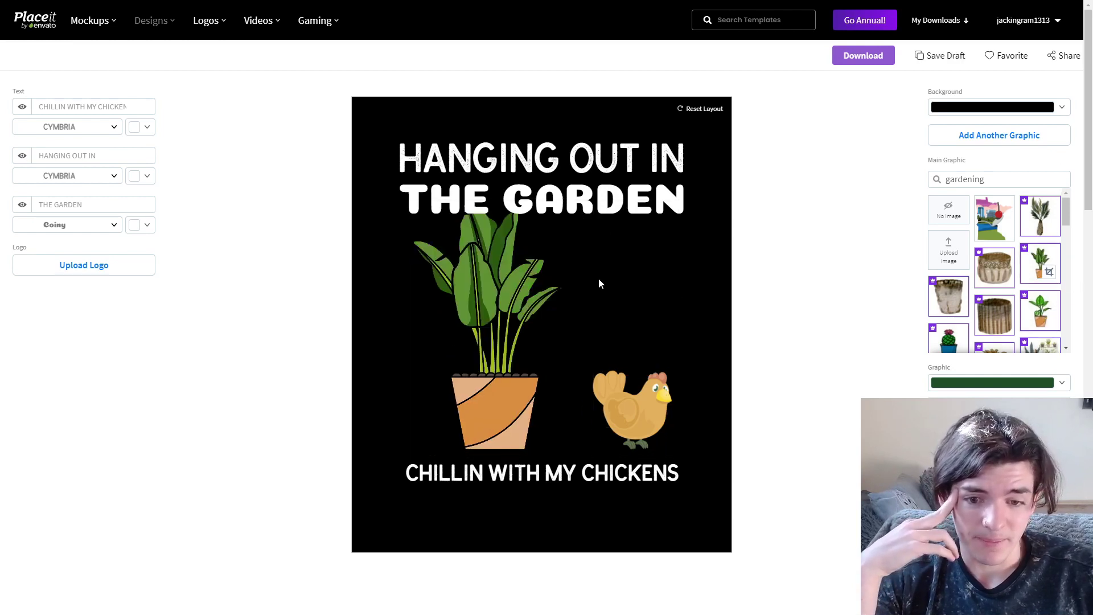
{"action": "left_click", "coordinate": [557, 310]}
{"action": "left_click_drag", "start_coordinate": [569, 467], "coordinate": [563, 260]}
- Shrink and tilt the potted plant left, placing the chicken beside it
{"action": "left_click", "coordinate": [563, 431]}
{"action": "left_click_drag", "start_coordinate": [563, 431], "coordinate": [457, 341]}
{"action": "left_click_drag", "start_coordinate": [634, 398], "coordinate": [592, 284]}
{"action": "left_click_drag", "start_coordinate": [472, 298], "coordinate": [532, 294]}
{"action": "left_click_drag", "start_coordinate": [507, 350], "coordinate": [529, 356]}
{"action": "left_click_drag", "start_coordinate": [602, 296], "coordinate": [596, 294]}
{"action": "left_click", "coordinate": [632, 398]}
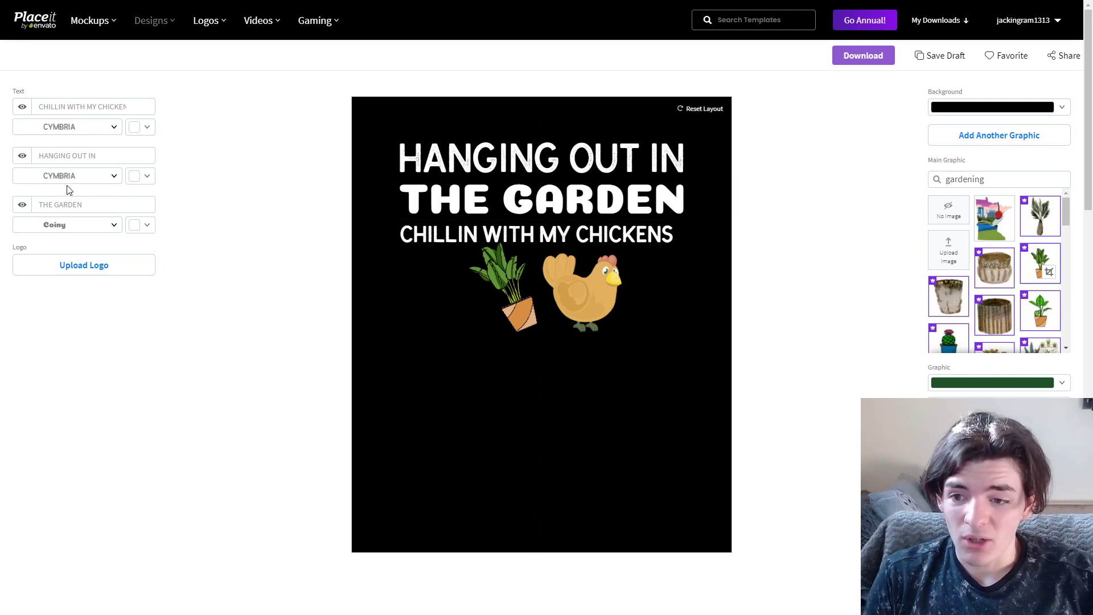
{"action": "left_click", "coordinate": [86, 225]}
{"action": "left_click", "coordinate": [296, 201]}
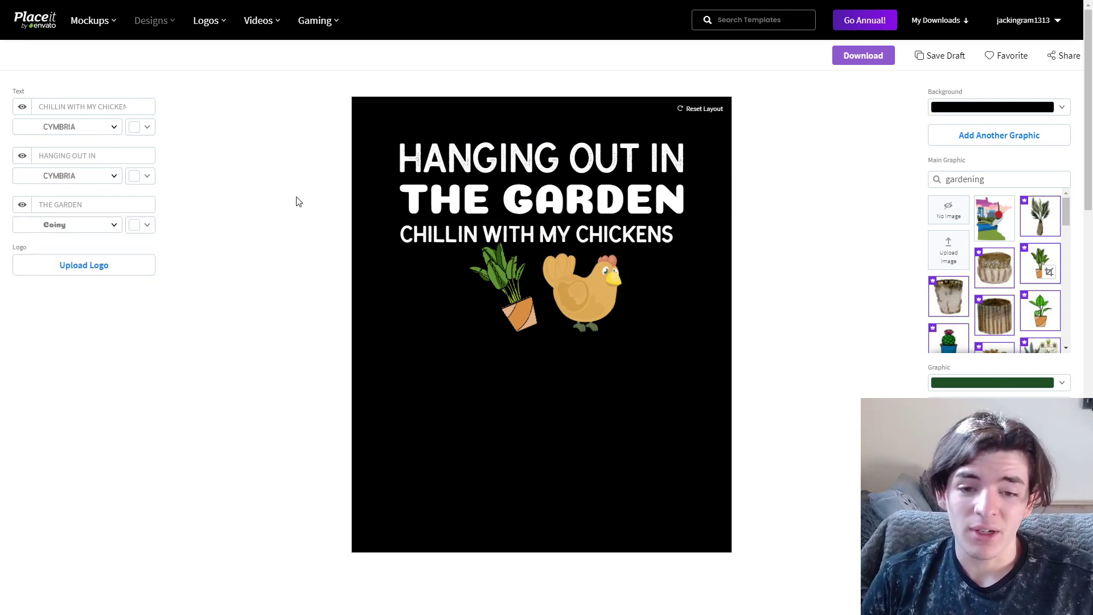